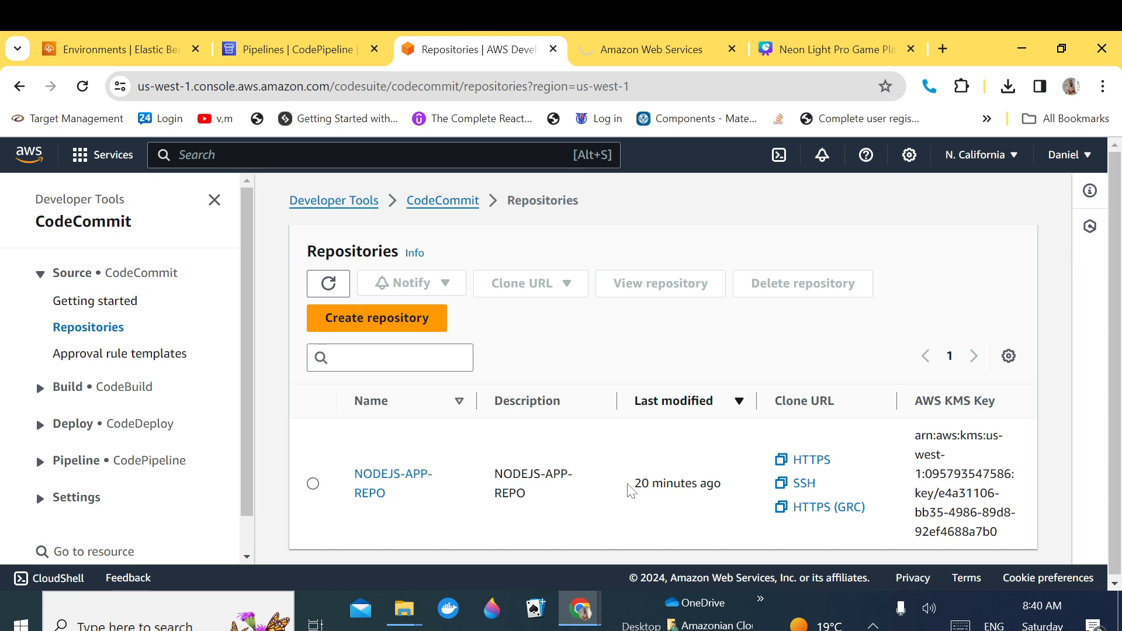
# - Check the last modification of NODEJS-APP-REPO and look over the existing Elastic Beanstalk environments
pyautogui.moveTo(631, 490); pyautogui.dragTo(722, 494)
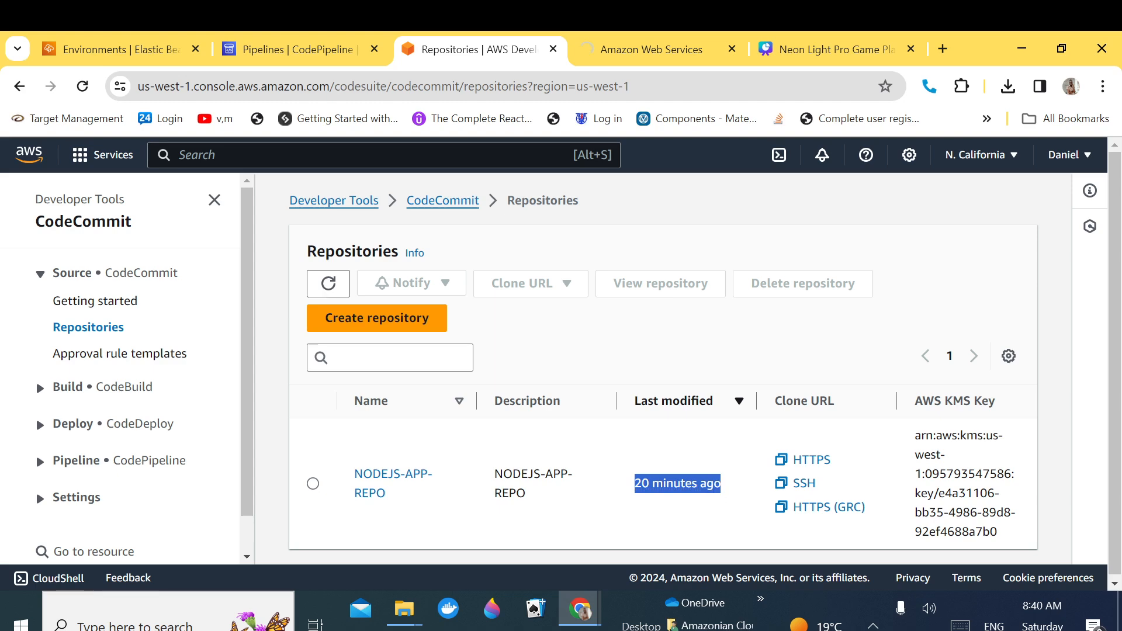
pyautogui.click(156, 54)
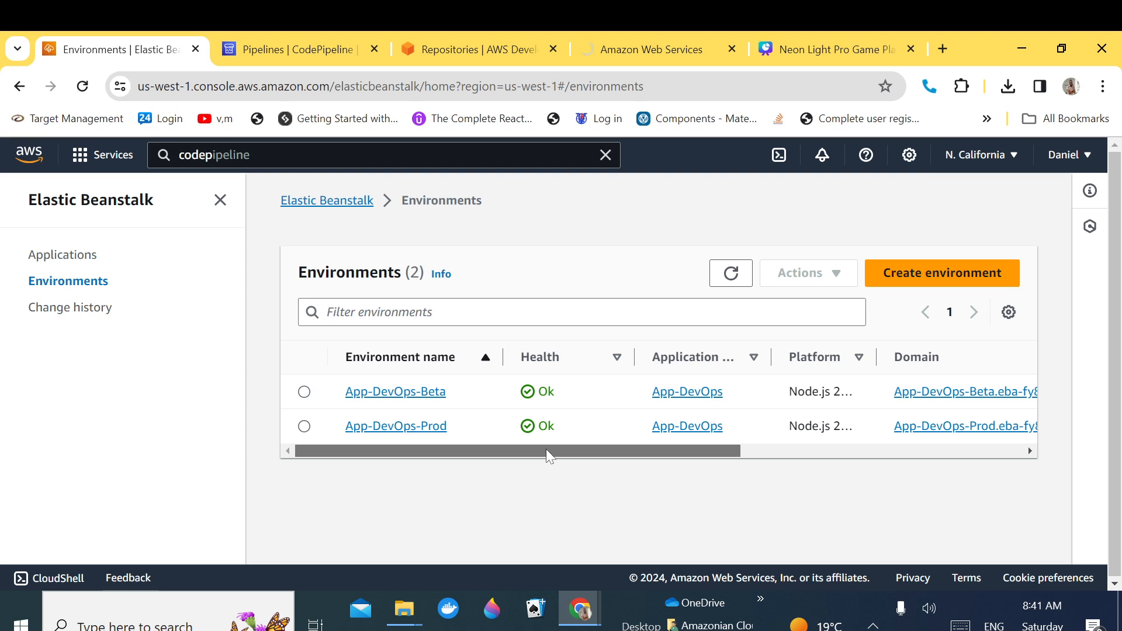
pyautogui.hscroll(1, 546, 449)
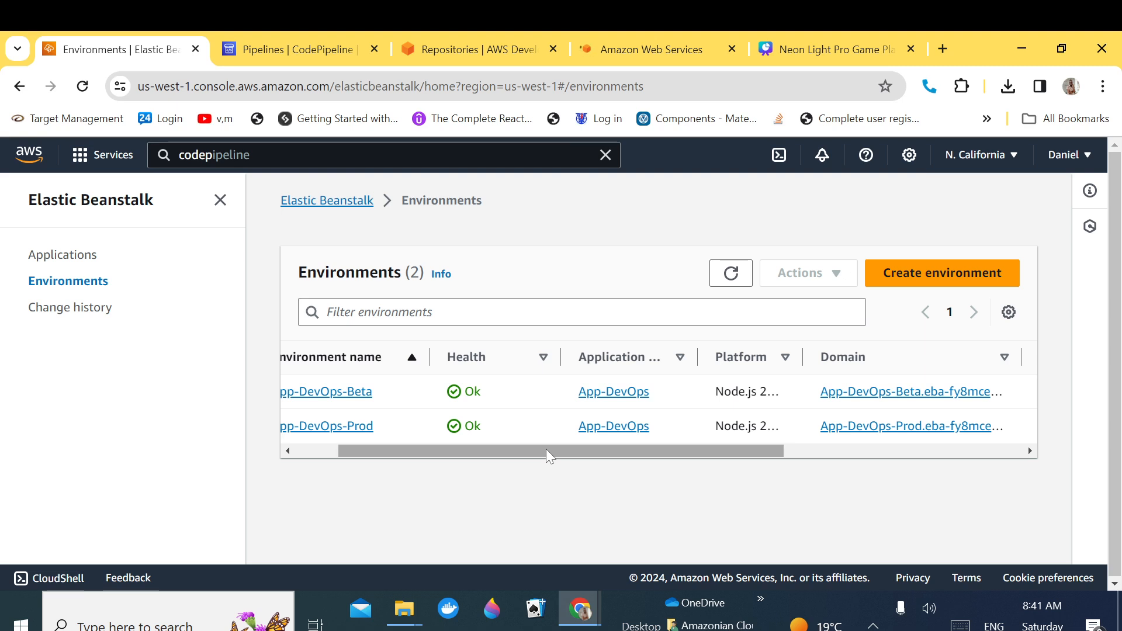
pyautogui.moveTo(546, 449); pyautogui.dragTo(503, 451)
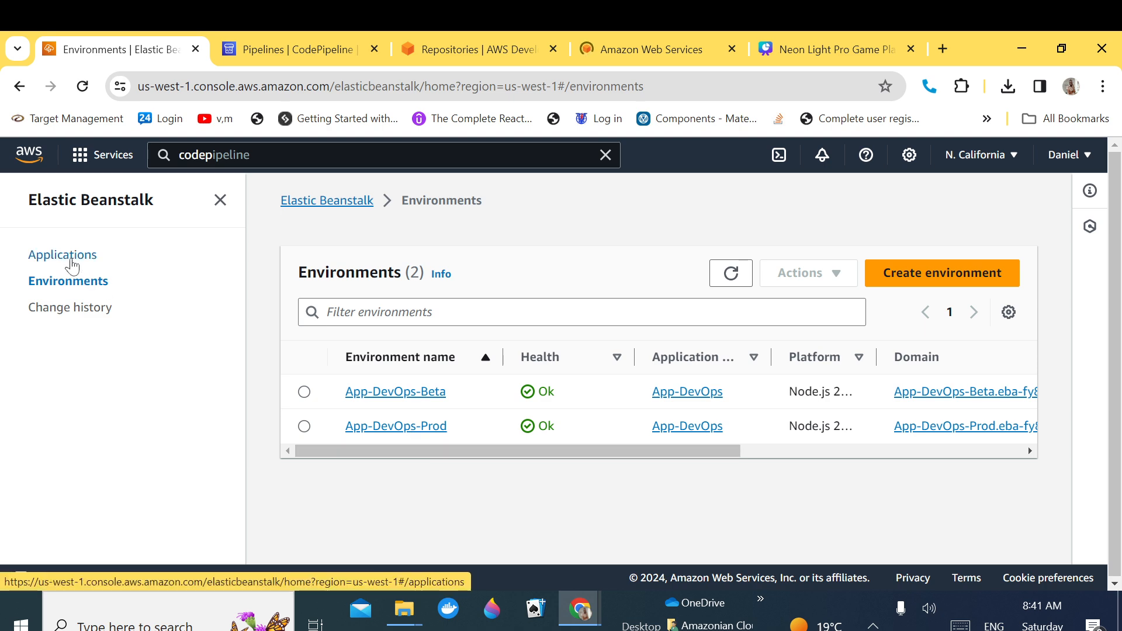
# - Start a new application from the Elastic Beanstalk applications list and name it AUTO-SDLC
pyautogui.click(70, 263)
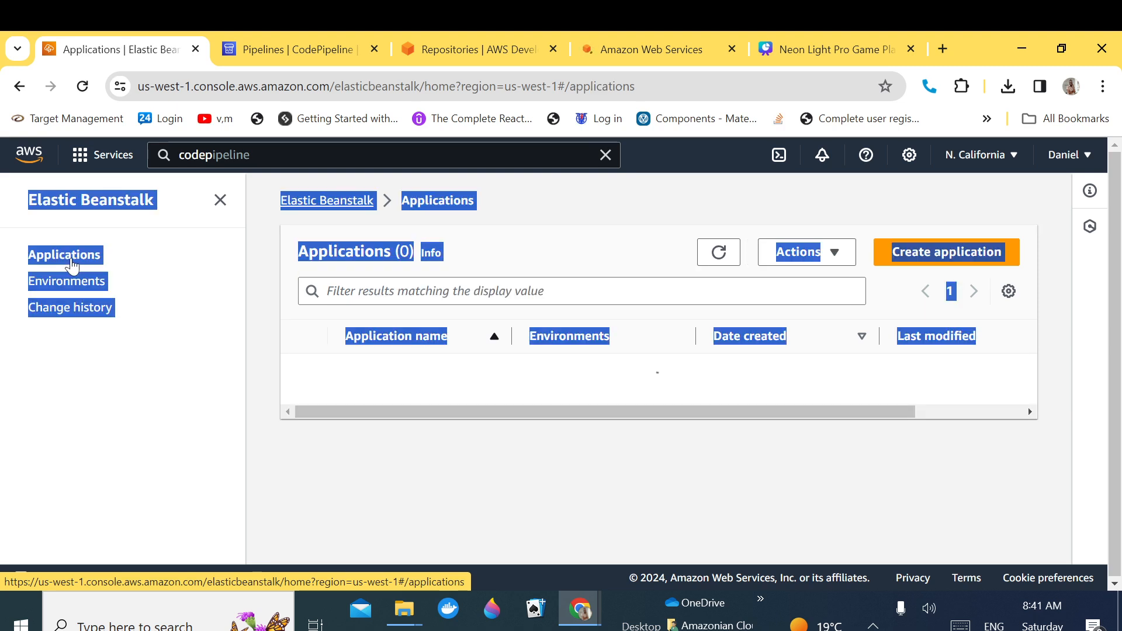
pyautogui.click(485, 500)
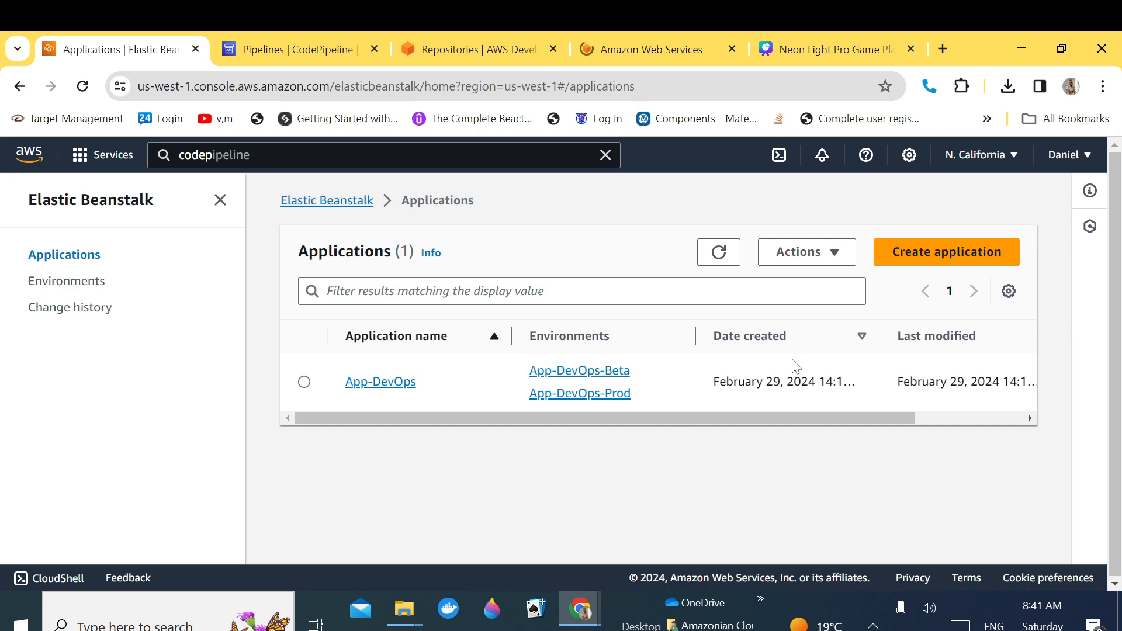
pyautogui.click(929, 262)
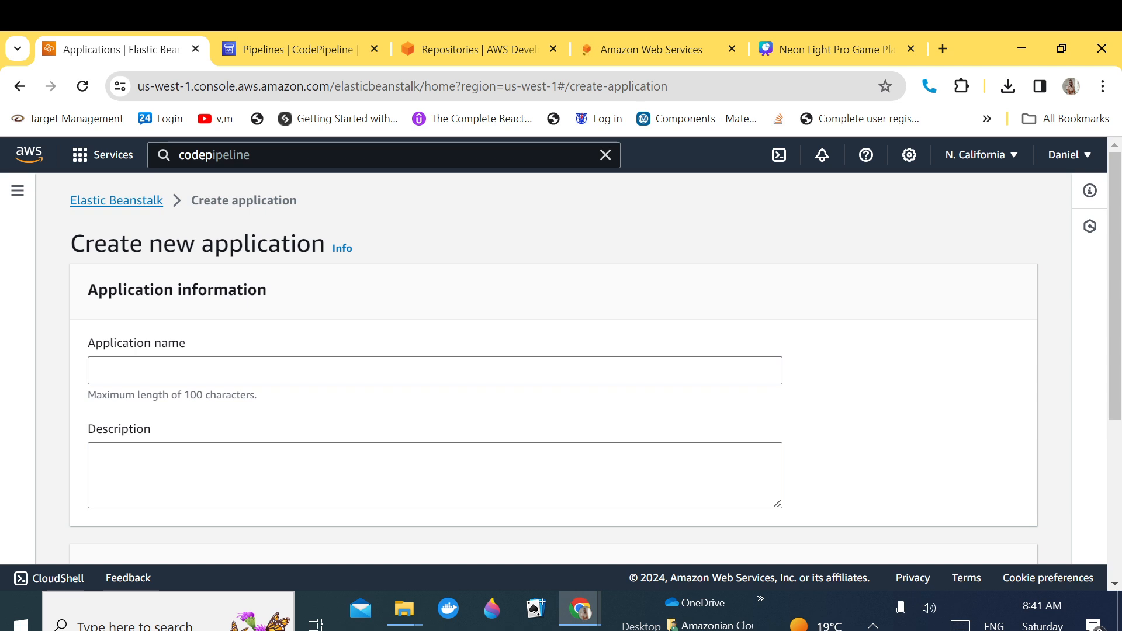
pyautogui.click(409, 371)
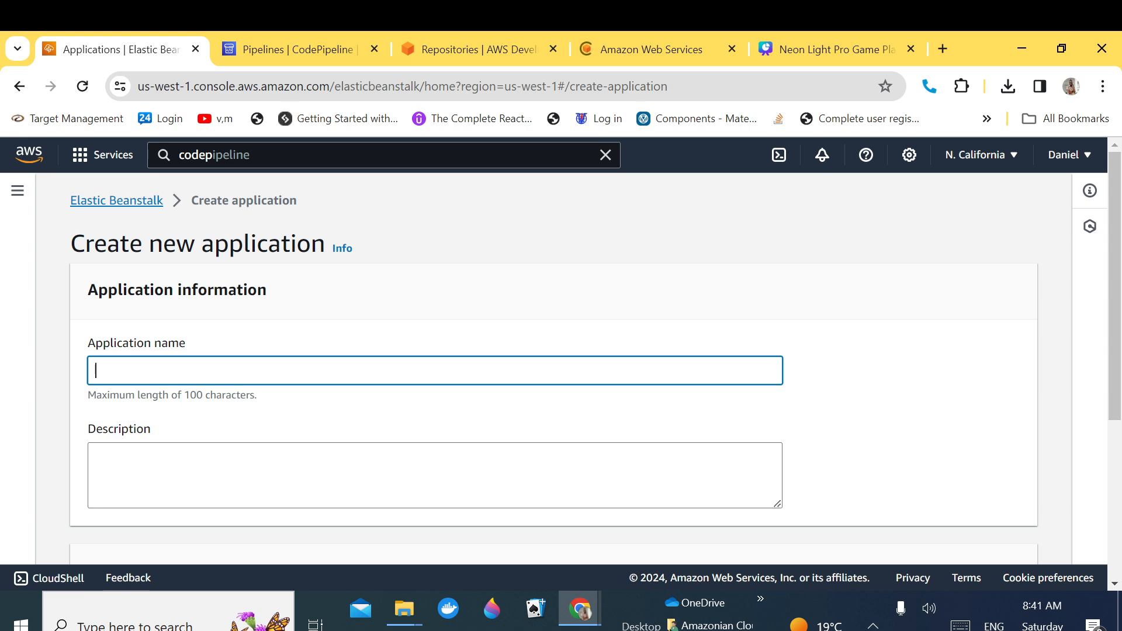
pyautogui.write('A')
pyautogui.write('UTO-SDLC')
# - Copy the application name AUTO-SDLC into the description and create the application without tags
pyautogui.hotkey('ctrl', 'a')
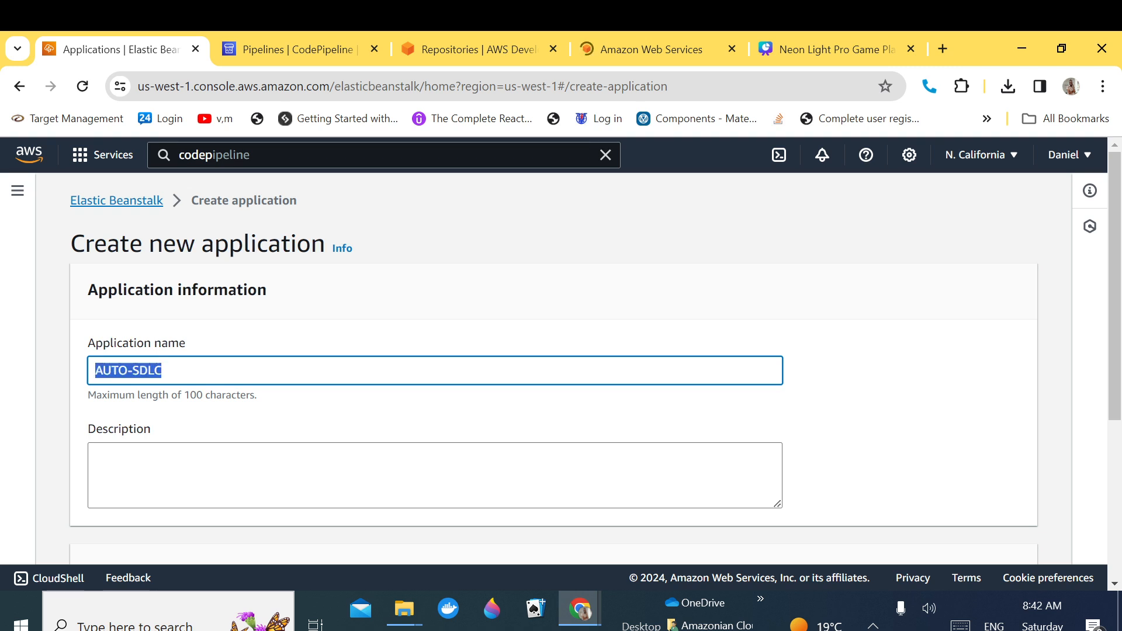
pyautogui.hotkey('ctrl', 'c')
pyautogui.press('Tab')
pyautogui.hotkey('ctrl', 'v')
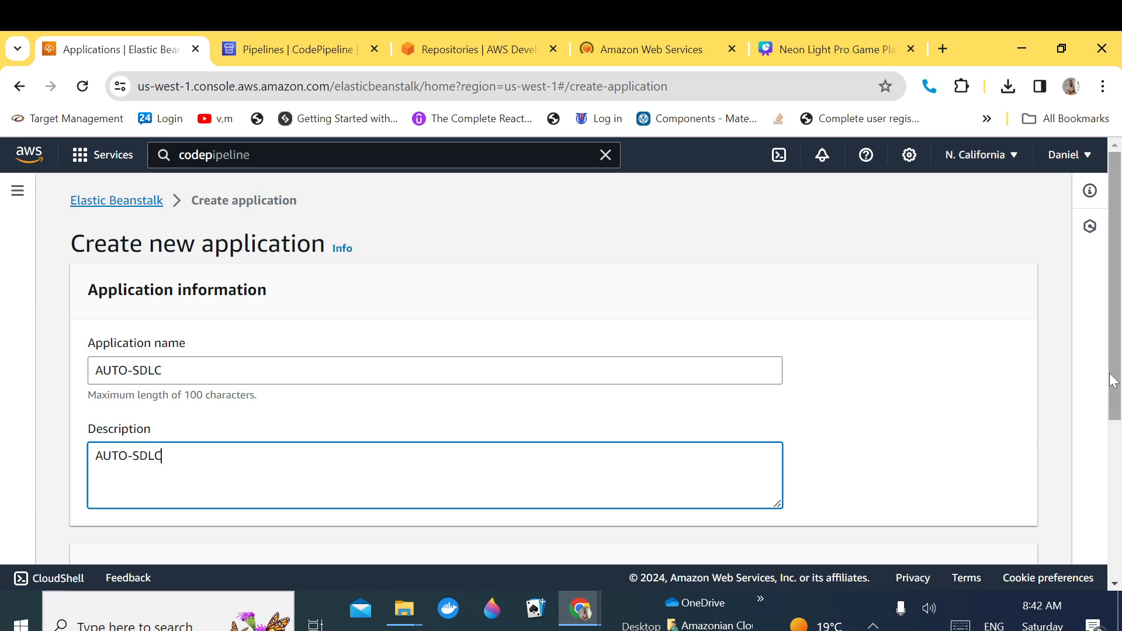
pyautogui.scroll(-5, 1115, 384)
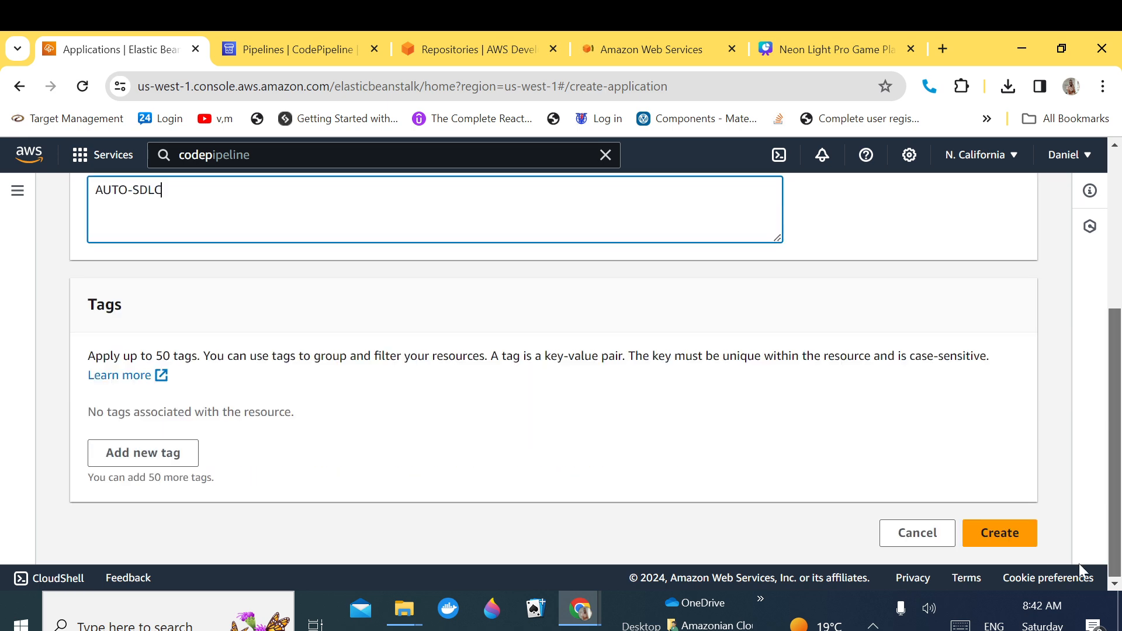
pyautogui.click(998, 541)
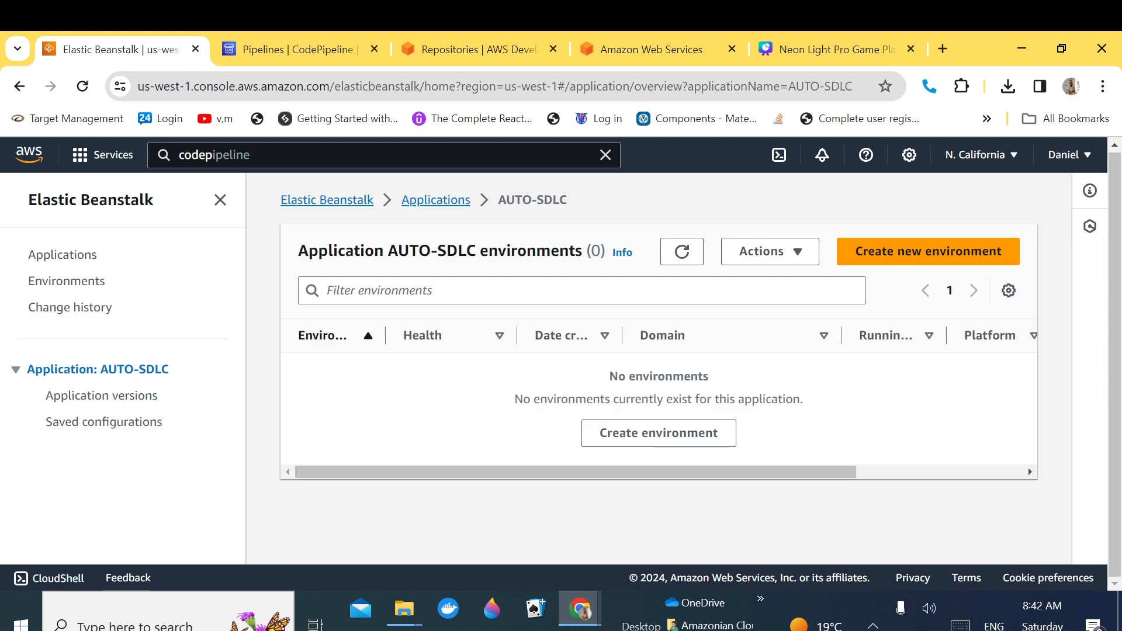
# - Start a new environment for the AUTO-SDLC application, keeping the web server environment tier
pyautogui.click(885, 254)
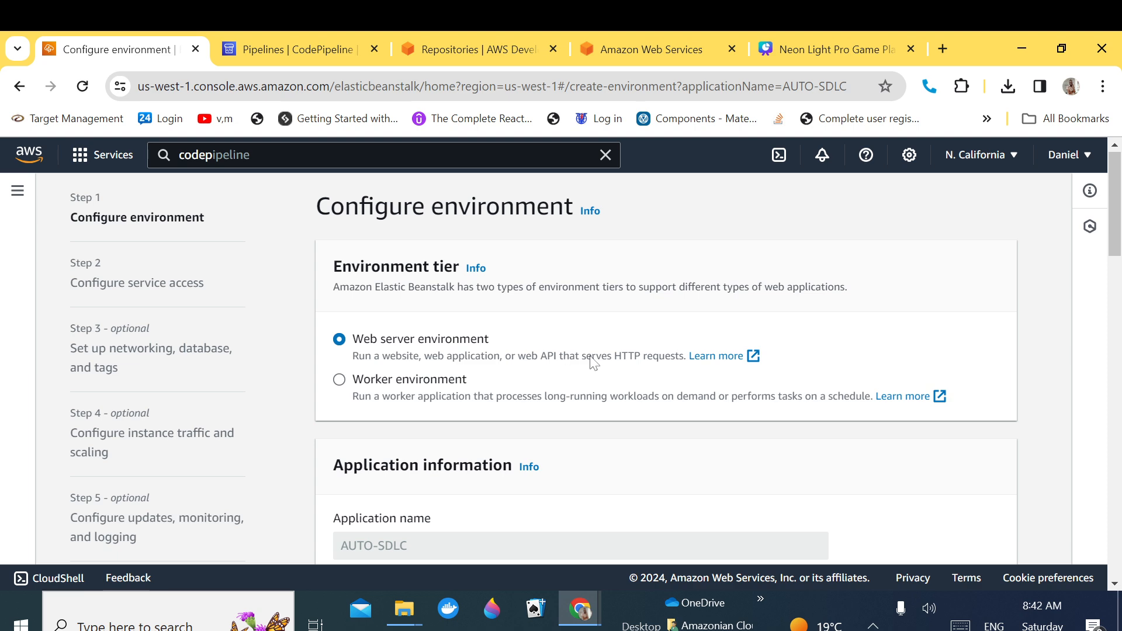
pyautogui.moveTo(1111, 245); pyautogui.dragTo(1112, 300)
pyautogui.moveTo(497, 347); pyautogui.dragTo(338, 335)
pyautogui.moveTo(1102, 282); pyautogui.dragTo(1101, 316)
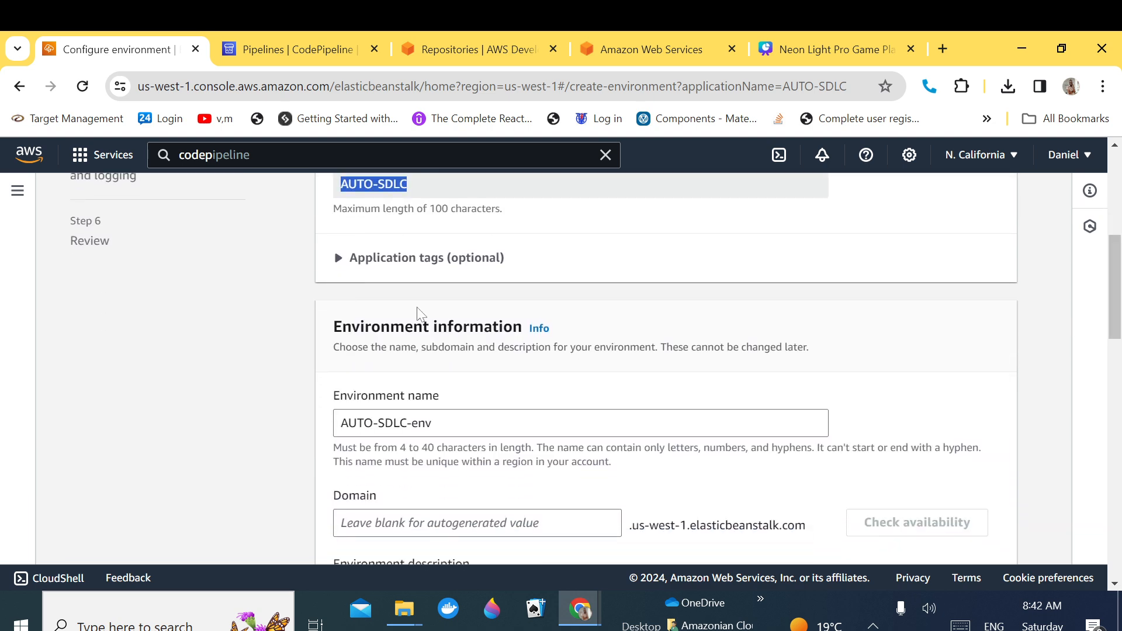
# - Look into the optional application tags section and collapse it again without adding a tag
pyautogui.click(339, 268)
pyautogui.click(338, 269)
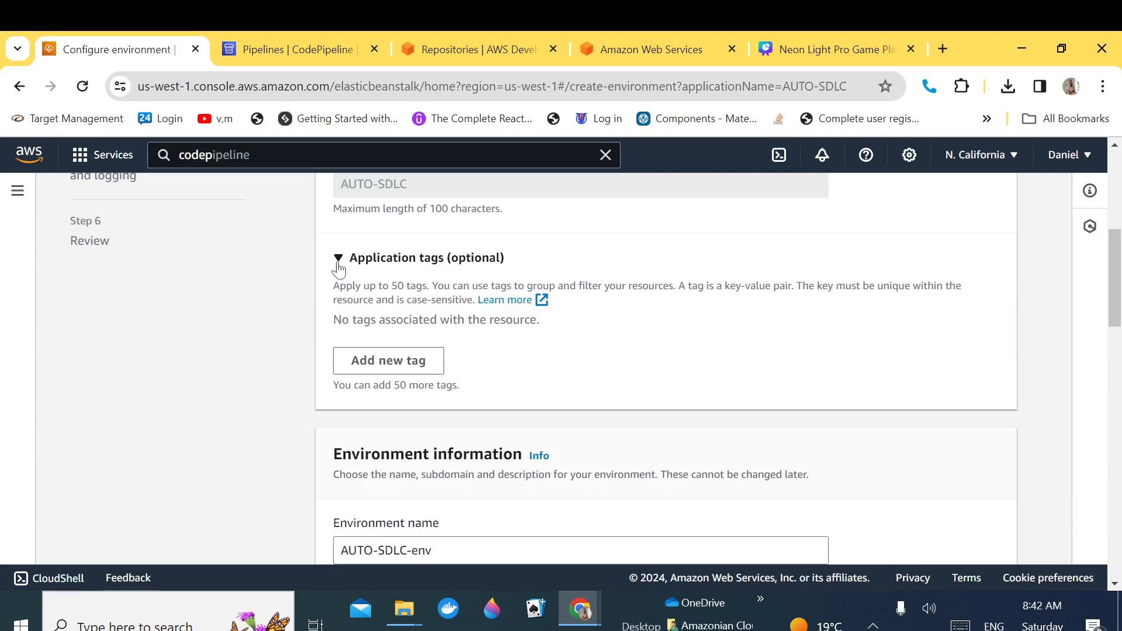
pyautogui.click(339, 269)
# - Name the environment AUTO-SDLC-Dev and enter Dev Env as its description
pyautogui.click(474, 421)
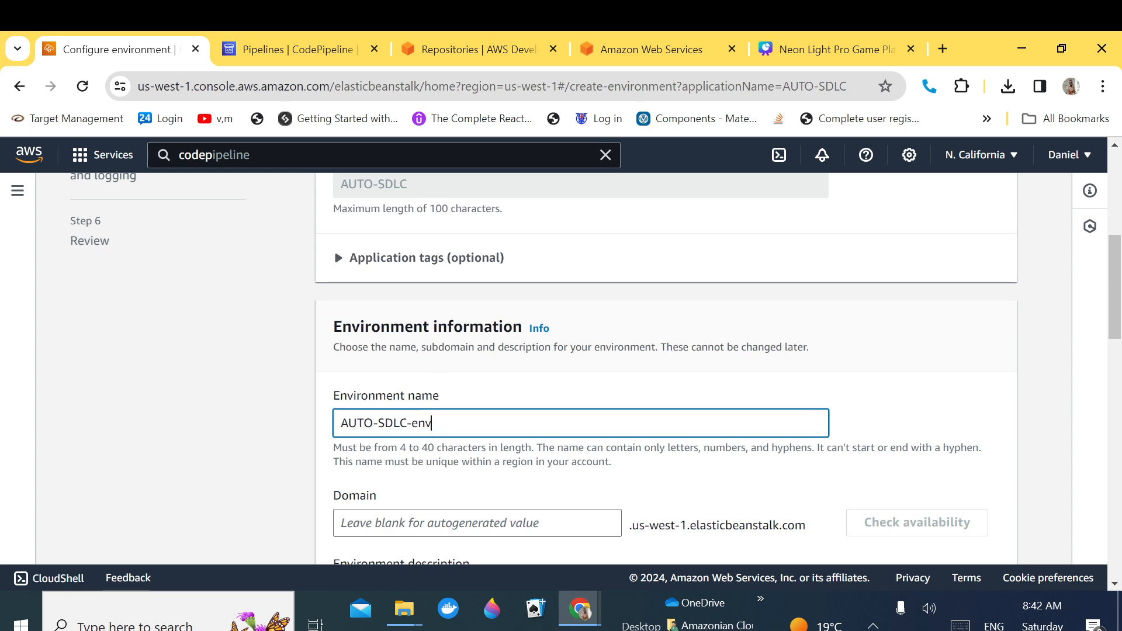
pyautogui.hotkey('ctrl', 'shift', 'Left')
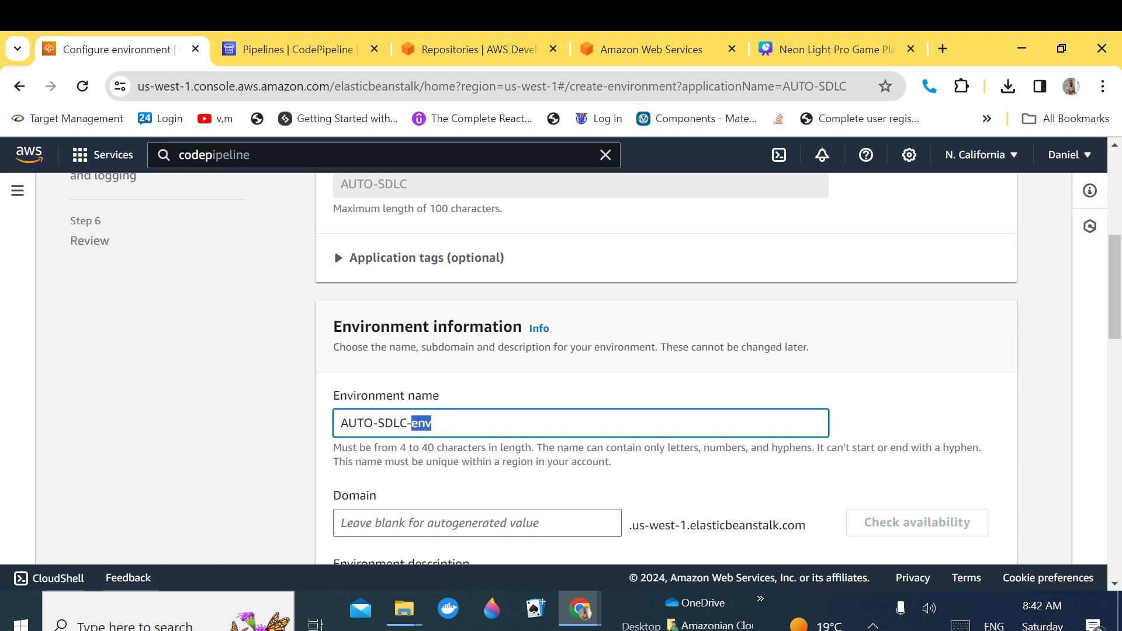
pyautogui.write('Dev')
pyautogui.moveTo(1113, 329); pyautogui.dragTo(1109, 353)
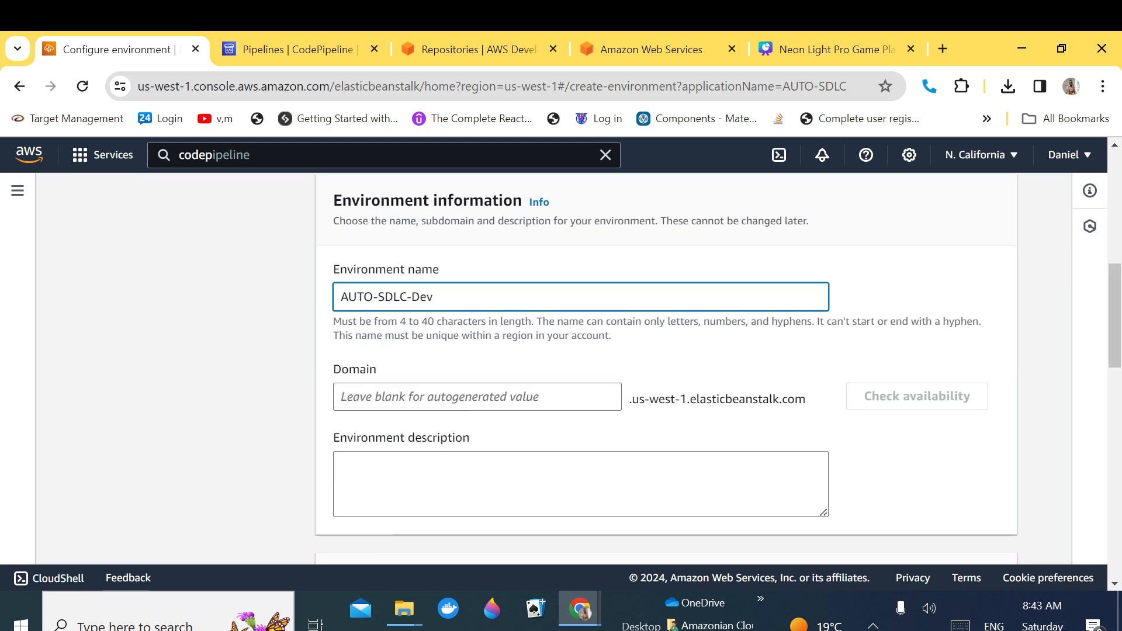
pyautogui.click(585, 477)
pyautogui.write('Dev Env')
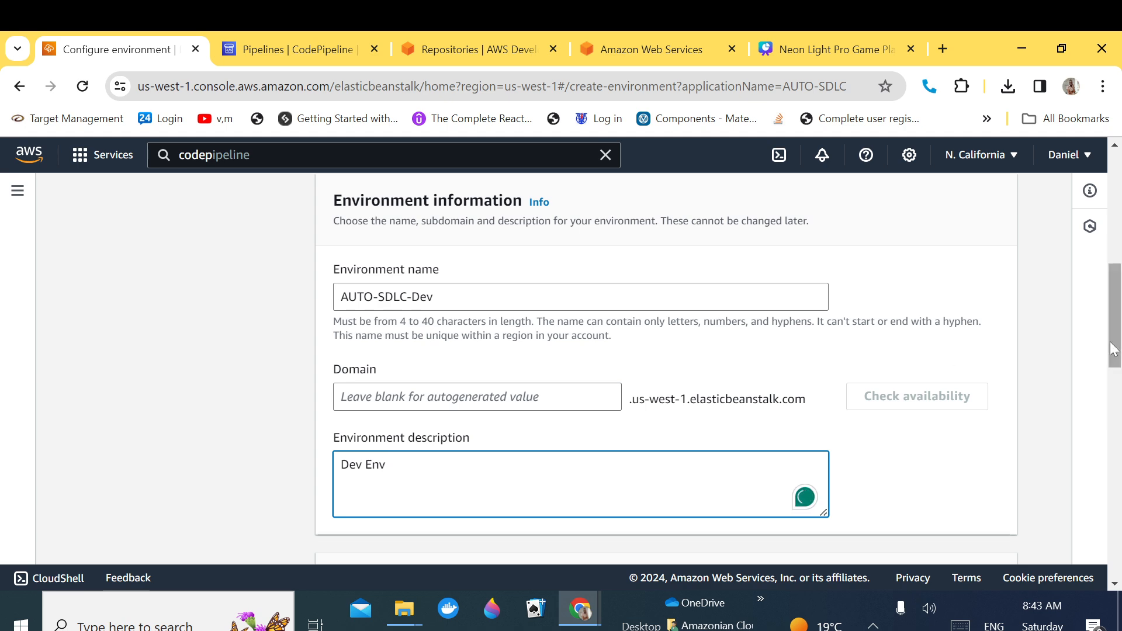
# - Set the managed platform to Node.js, keeping the Node.js 20 on 64bit Amazon Linux 2023 branch and recommended version 6.1.1
pyautogui.moveTo(1116, 349); pyautogui.dragTo(1102, 403)
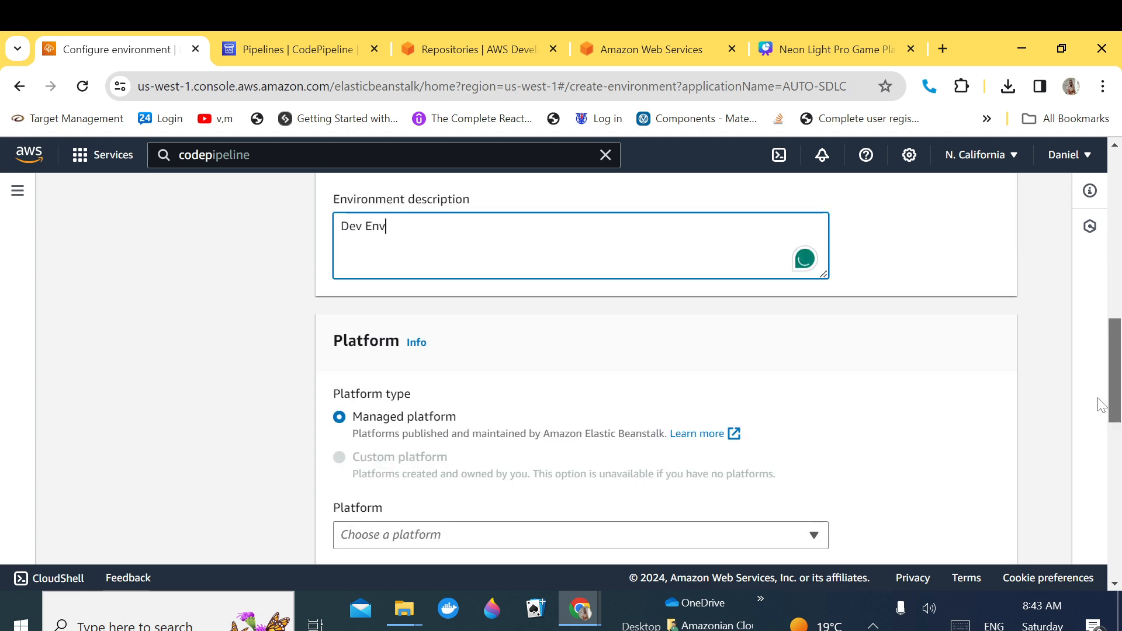
pyautogui.scroll(-2, 617, 403)
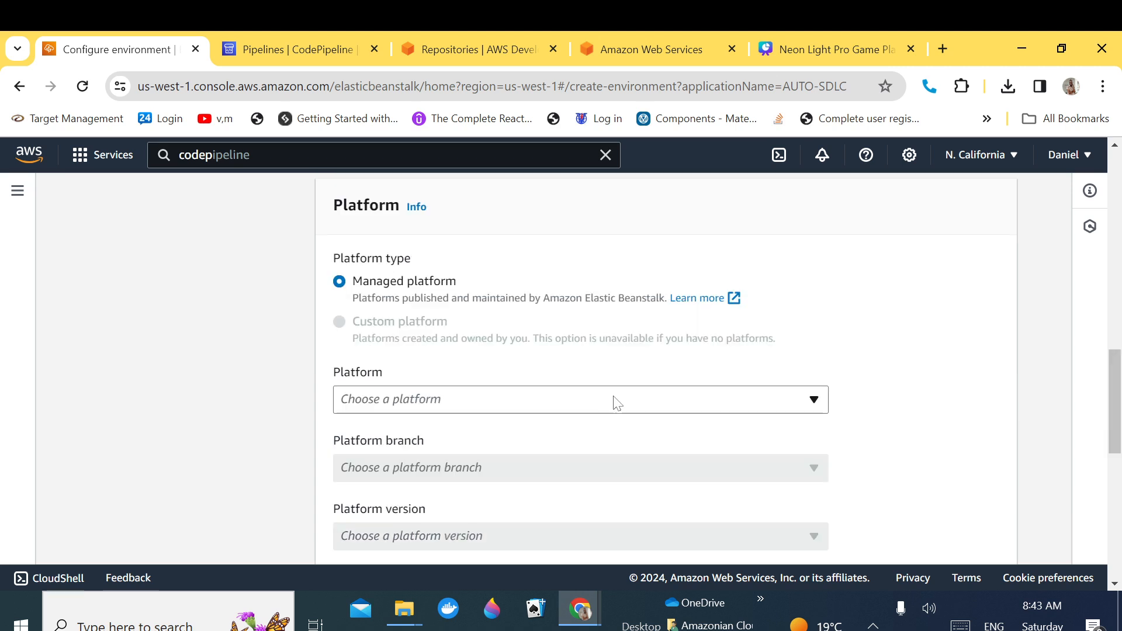
pyautogui.click(617, 403)
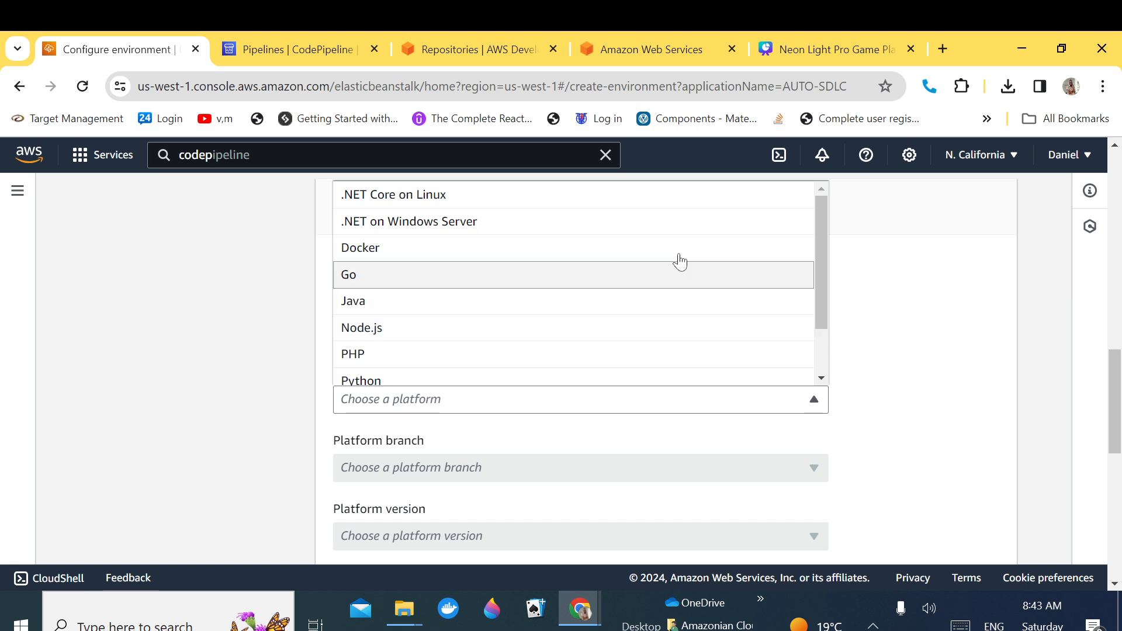
pyautogui.click(564, 330)
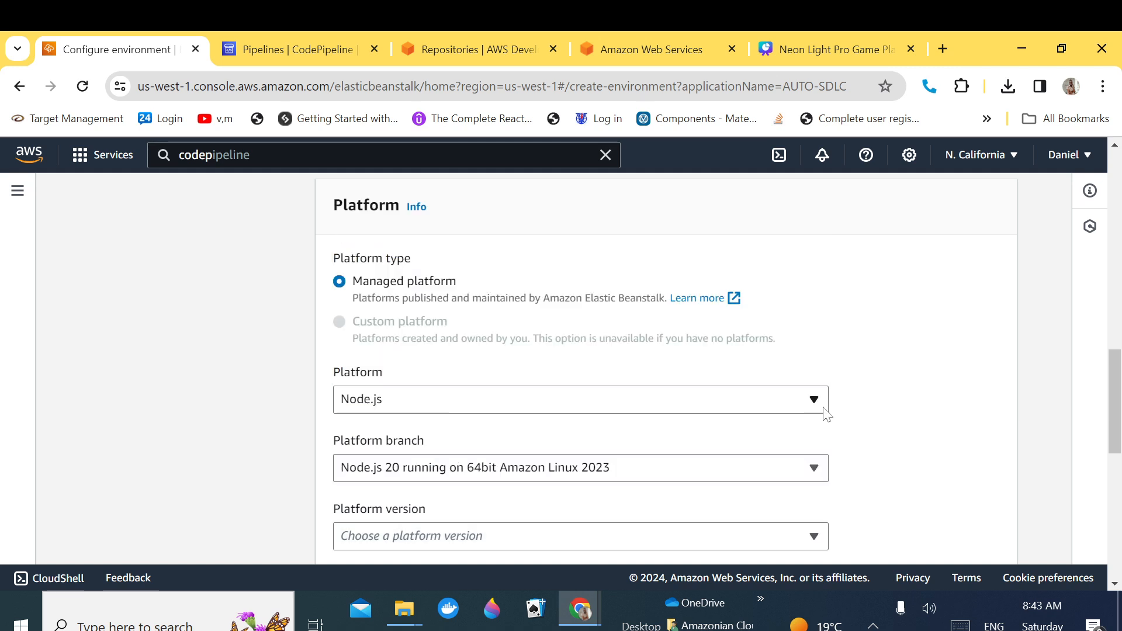
pyautogui.moveTo(1116, 383); pyautogui.dragTo(1116, 420)
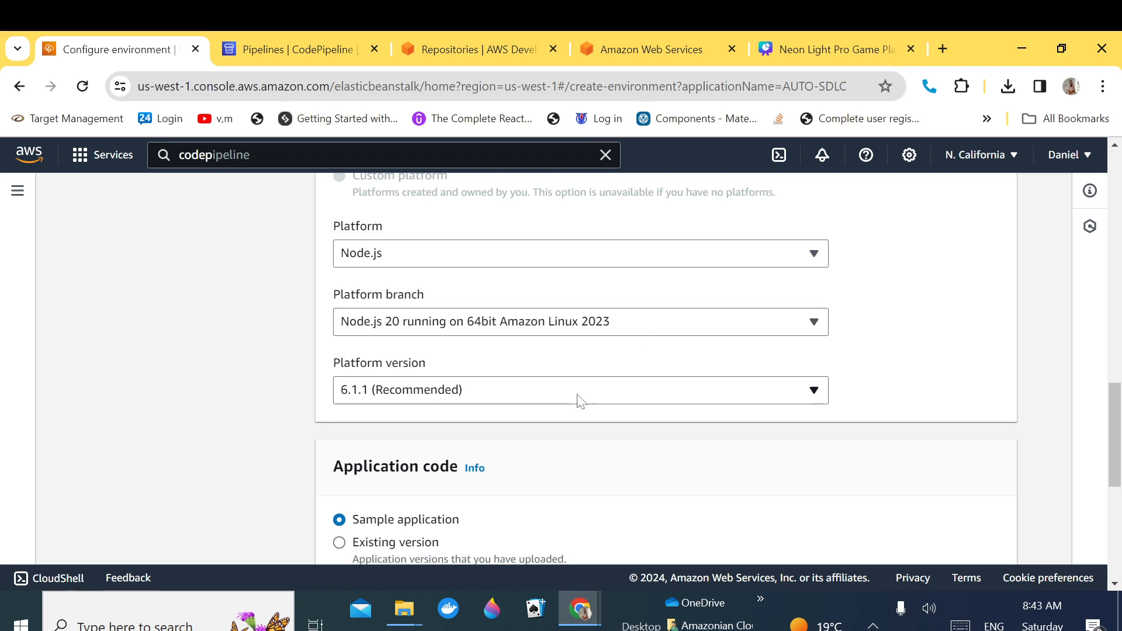
pyautogui.click(795, 327)
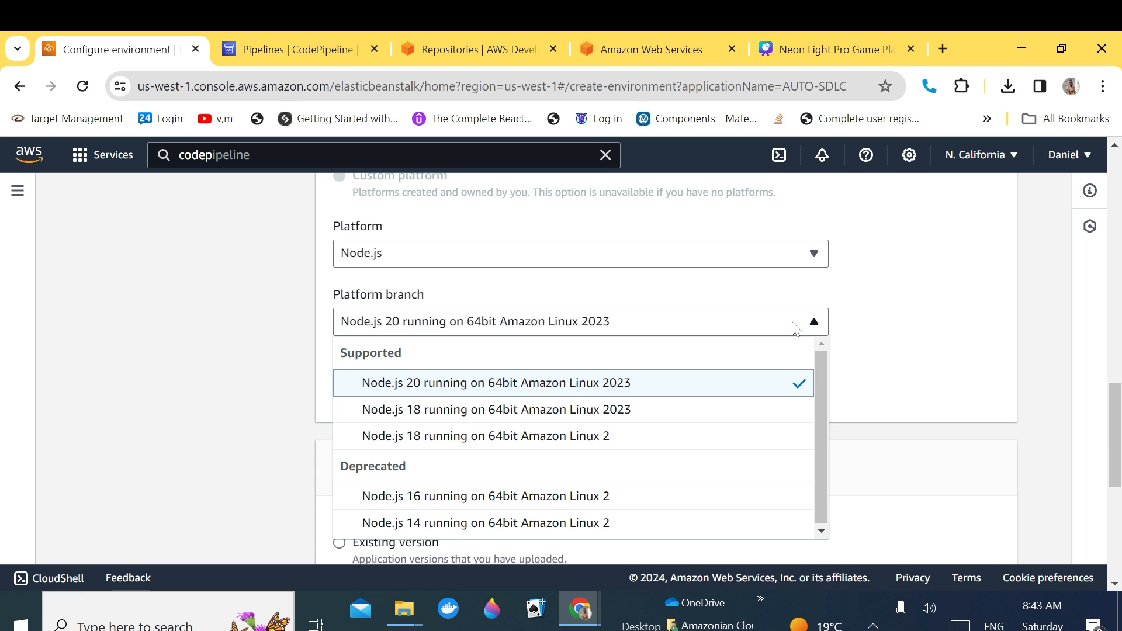
pyautogui.click(925, 344)
# - Keep the sample application and the free-tier single instance preset, and continue to the service access configuration
pyautogui.moveTo(1111, 429); pyautogui.dragTo(1110, 455)
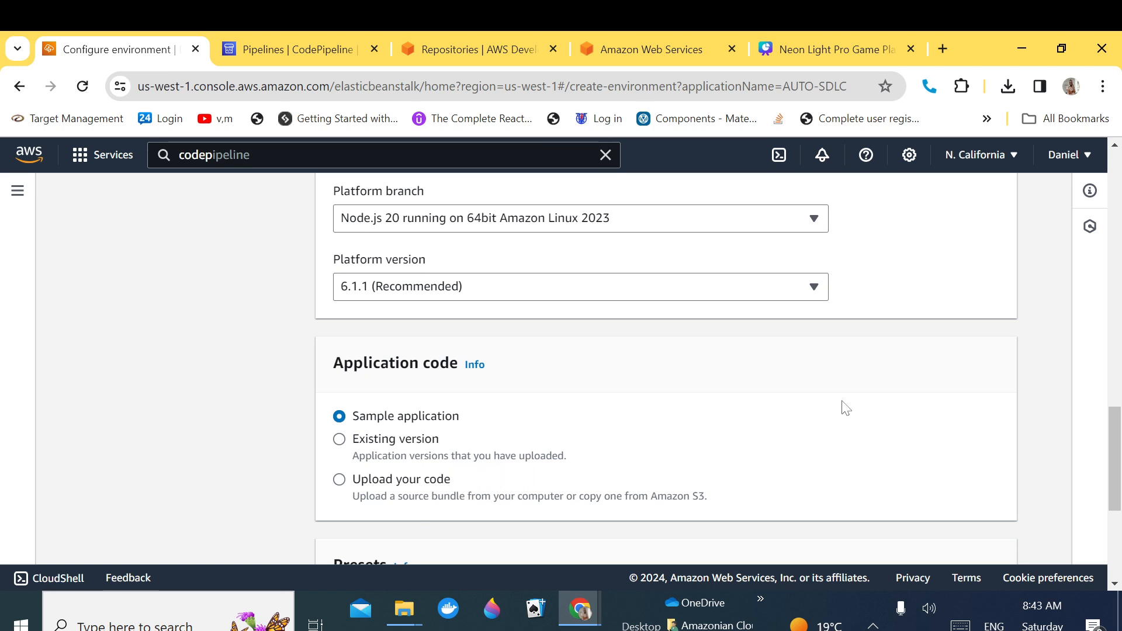
pyautogui.scroll(-1, 1117, 513)
pyautogui.scroll(-2, 1117, 514)
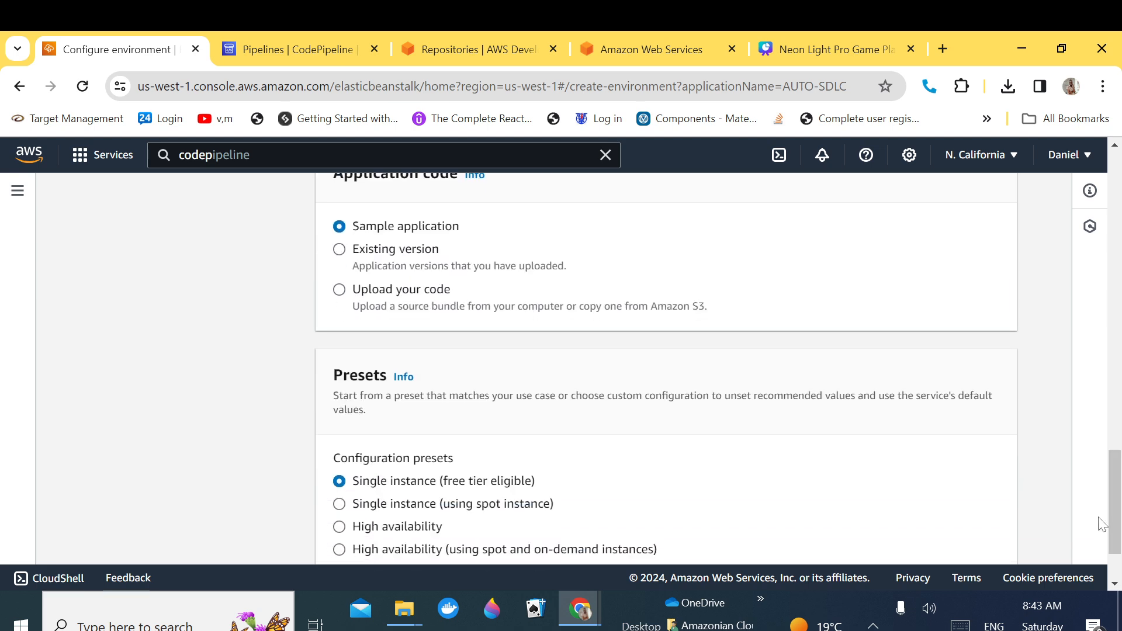
pyautogui.moveTo(1114, 525); pyautogui.dragTo(1115, 546)
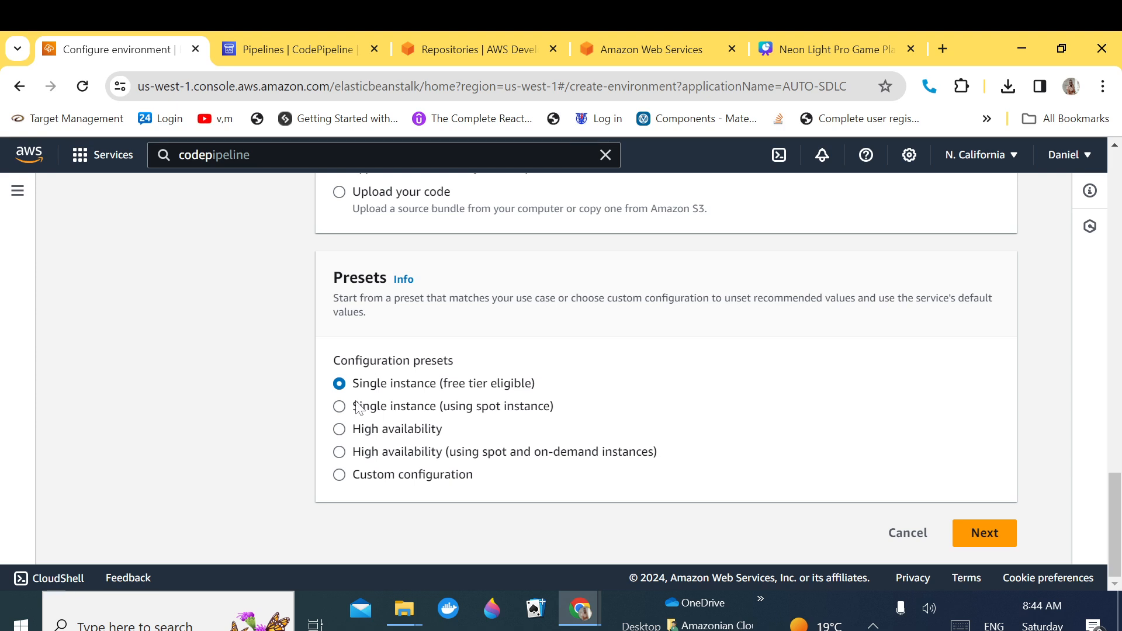
pyautogui.click(890, 531)
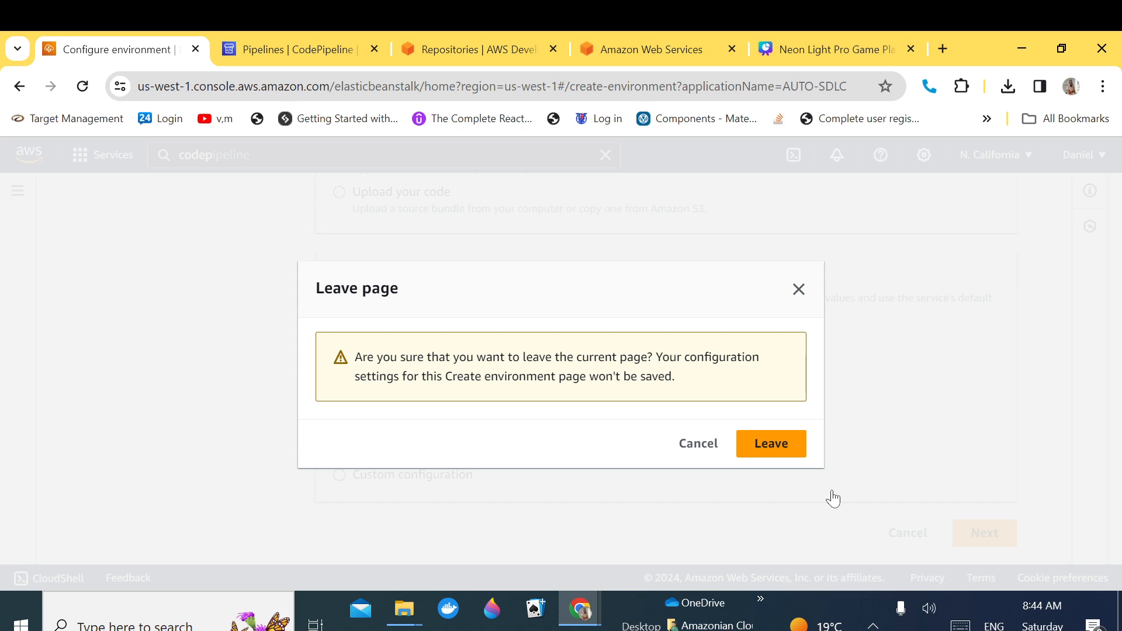
pyautogui.click(699, 450)
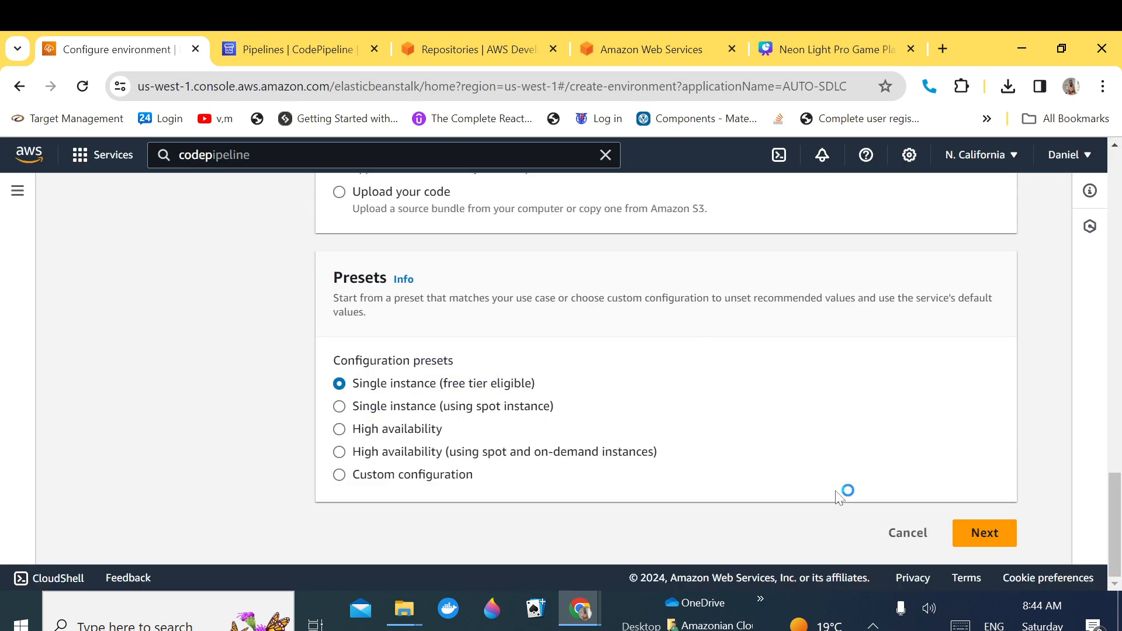
pyautogui.click(984, 533)
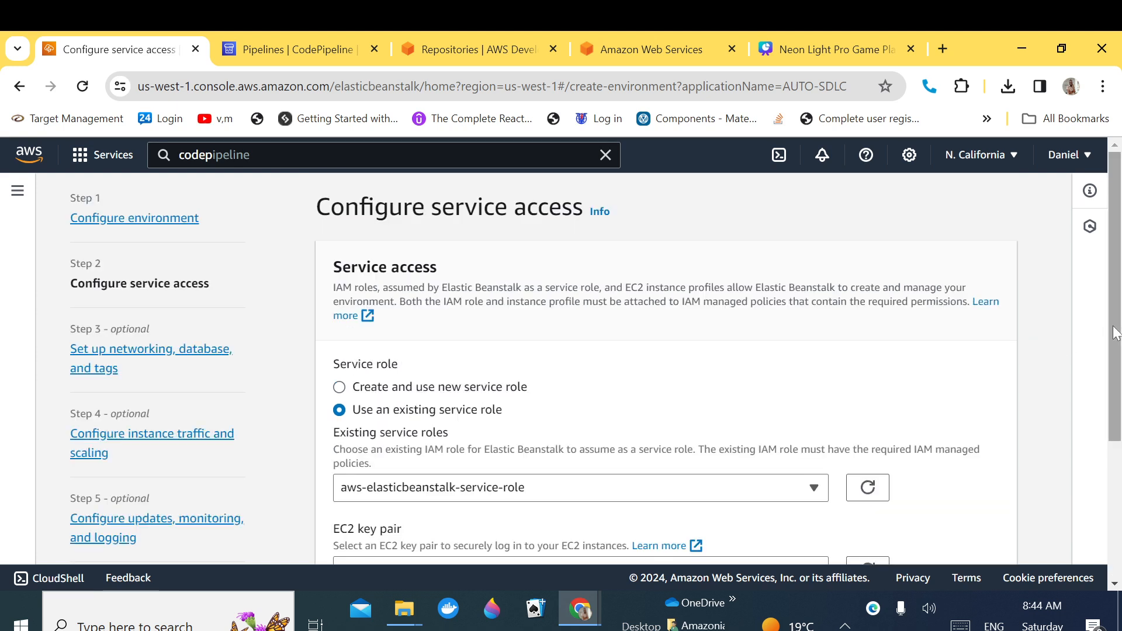
# - Choose EC2-BEN as the EC2 key pair, keeping the existing service role and EC2 instance profile
pyautogui.moveTo(1115, 333); pyautogui.dragTo(1097, 410)
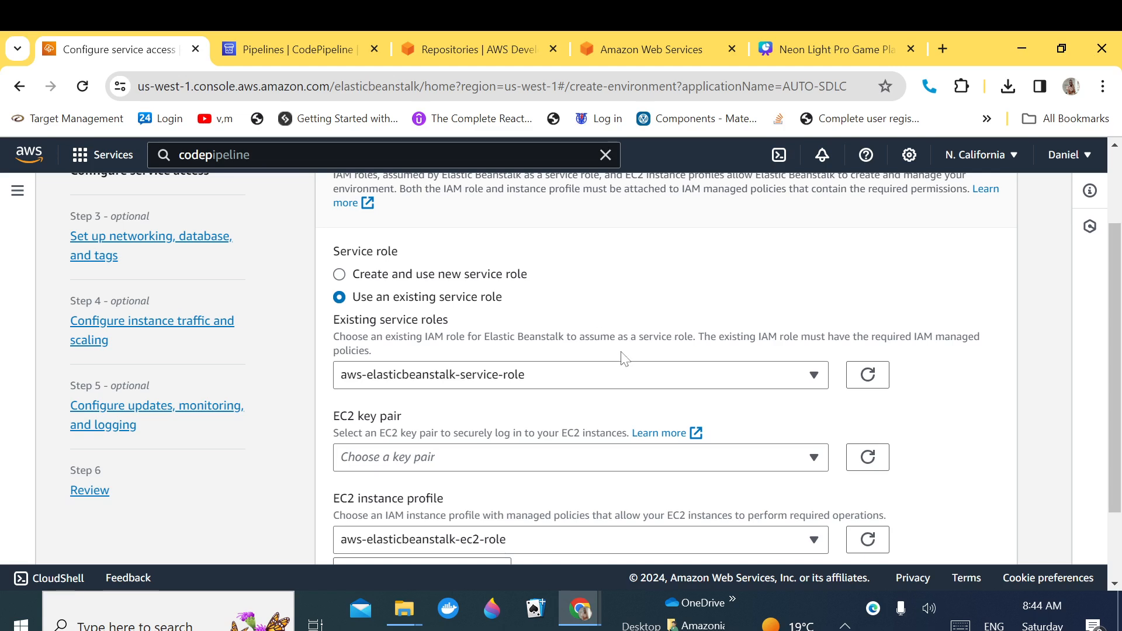
pyautogui.click(810, 462)
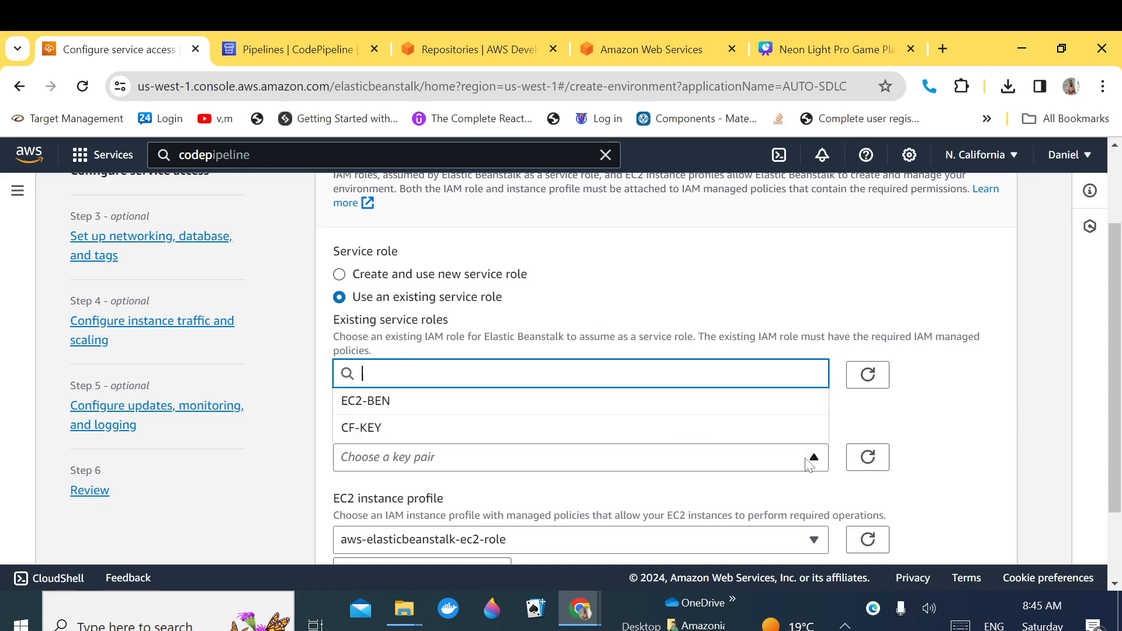
pyautogui.click(693, 404)
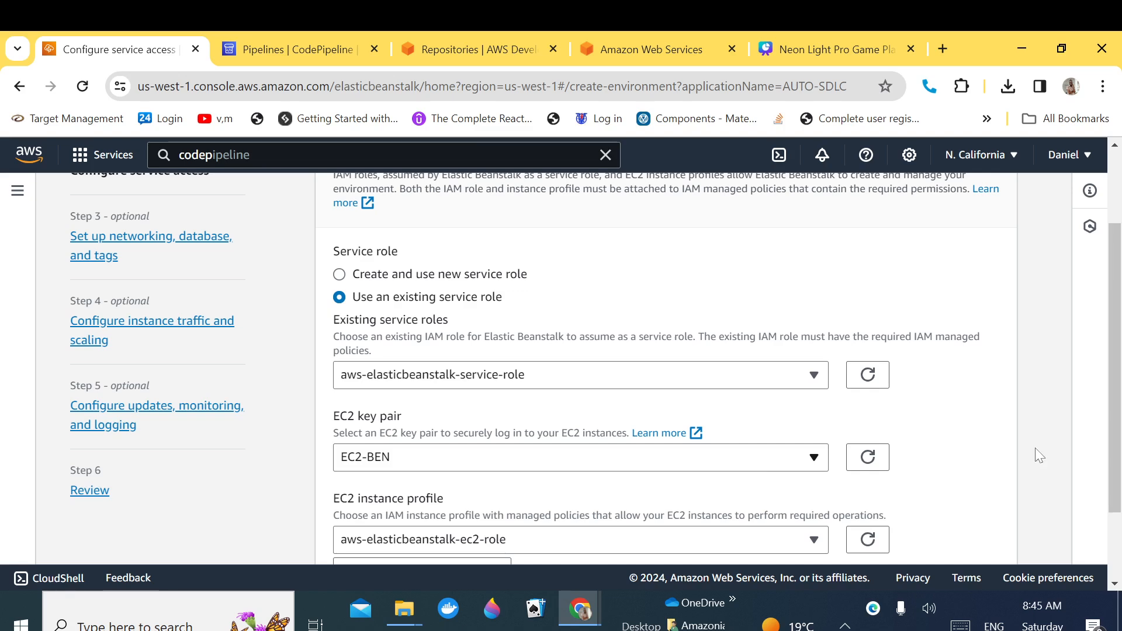
pyautogui.scroll(-3, 1098, 513)
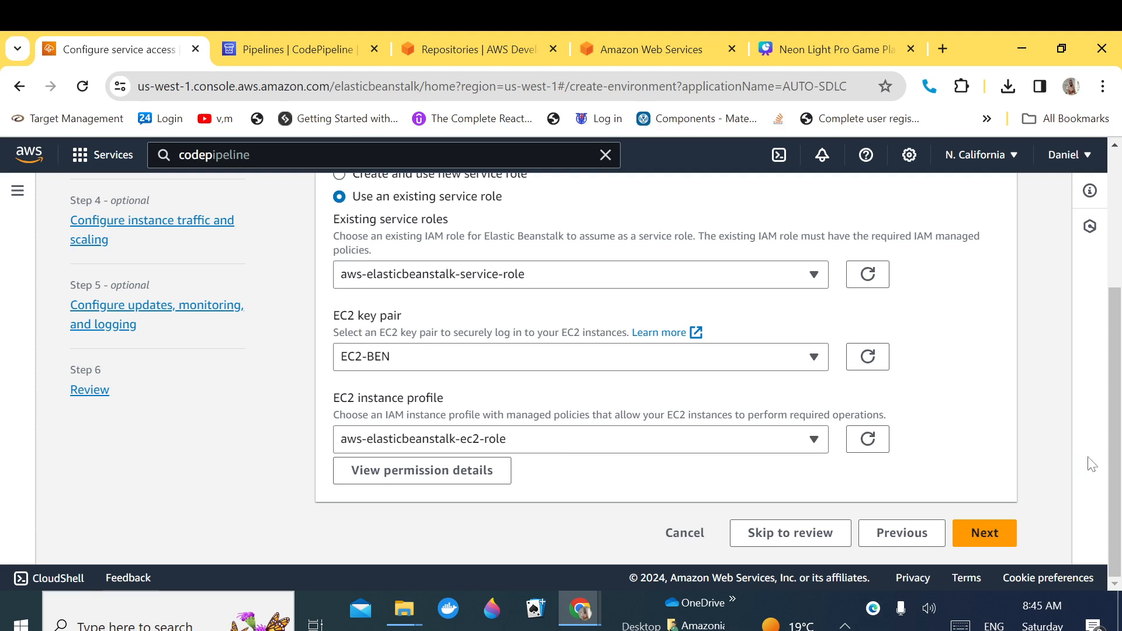
# - Skip to the review page and examine the AUTO-SDLC-Dev configuration summary, including networking, instance capacity, logging and environment properties
pyautogui.click(798, 533)
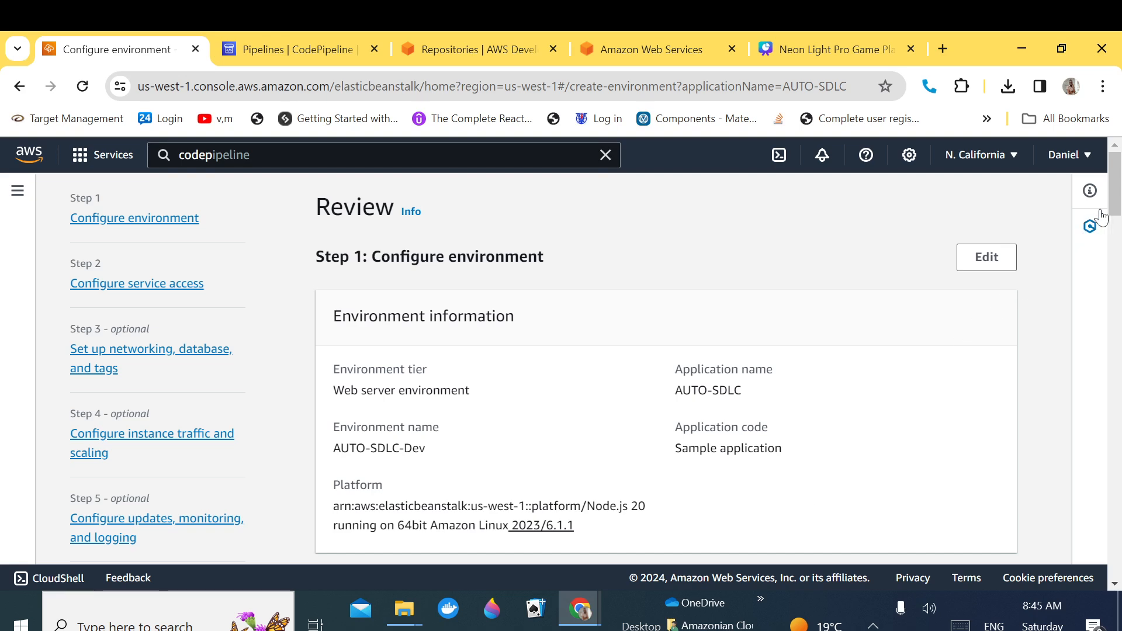
pyautogui.scroll(-5, 1099, 234)
pyautogui.scroll(-3, 1102, 254)
pyautogui.scroll(-3, 1094, 280)
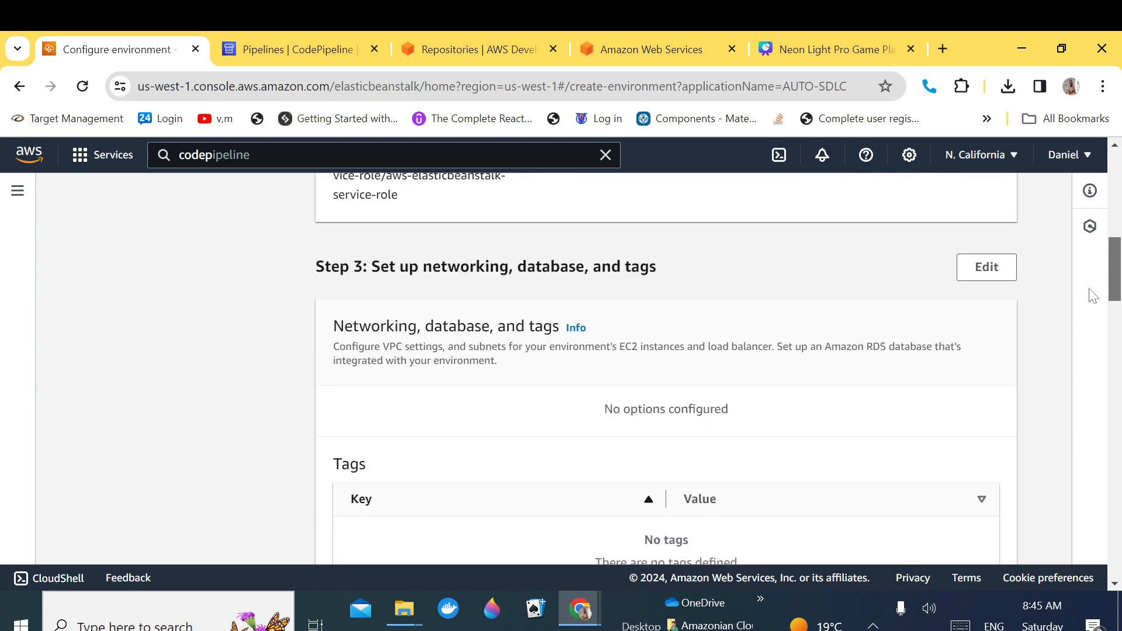
pyautogui.scroll(-1, 1091, 304)
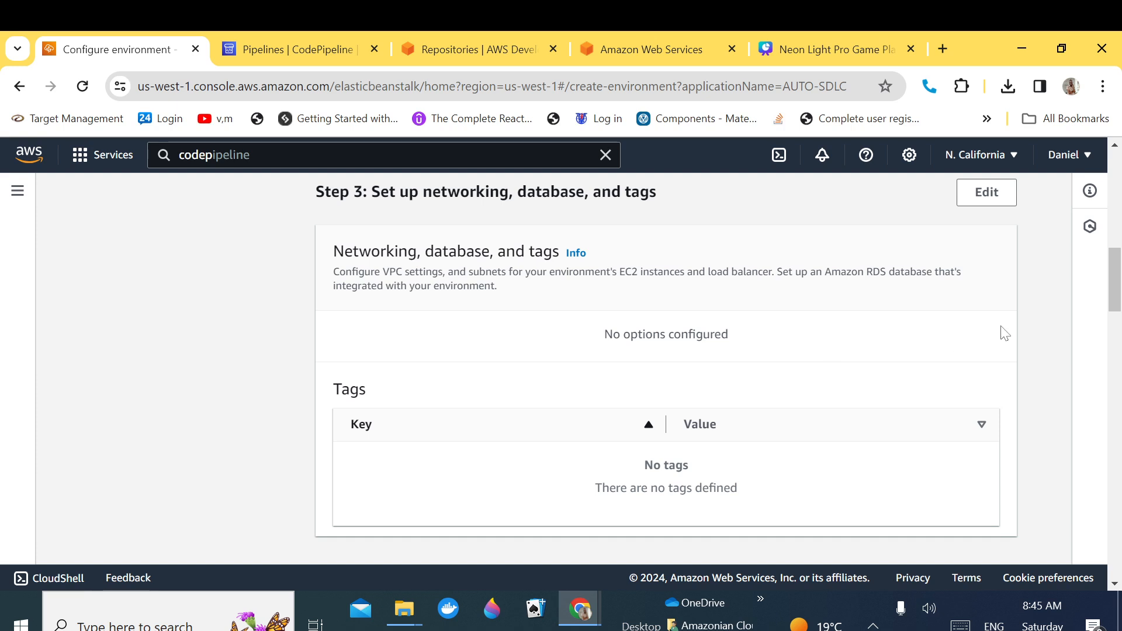
pyautogui.moveTo(1109, 303); pyautogui.dragTo(1109, 353)
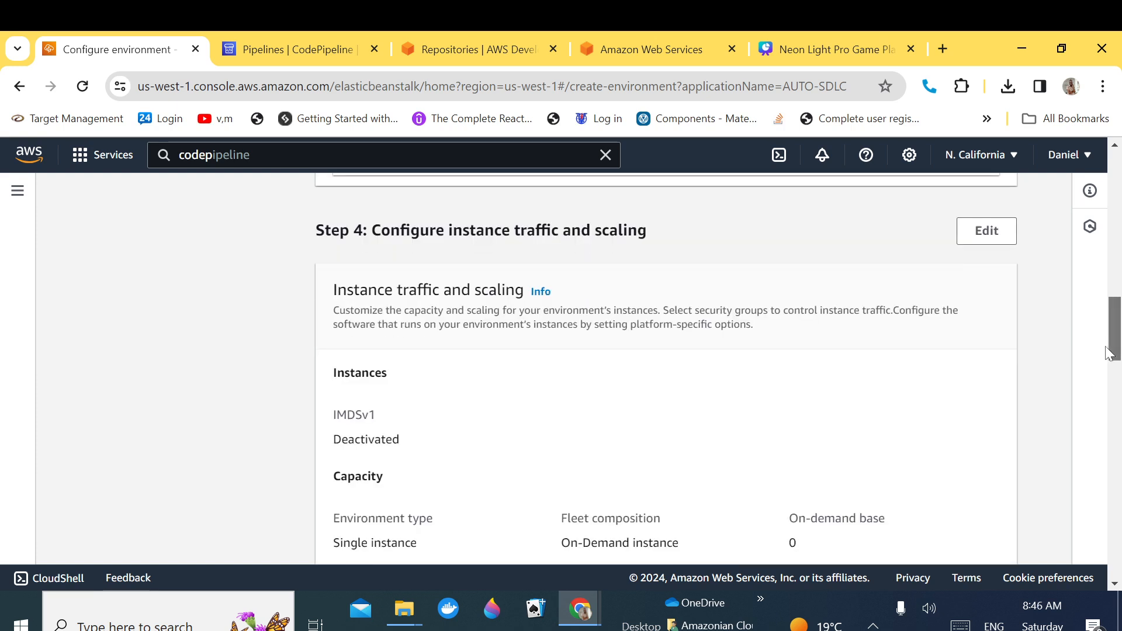
pyautogui.moveTo(1109, 353); pyautogui.dragTo(1109, 373)
pyautogui.moveTo(421, 401); pyautogui.dragTo(331, 404)
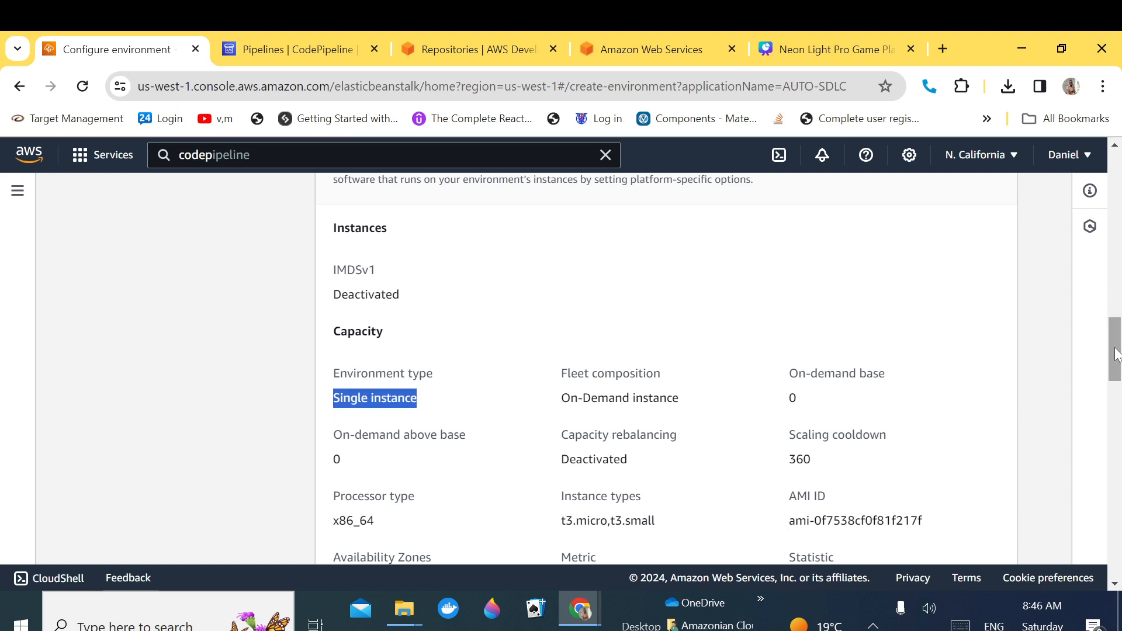
pyautogui.moveTo(1114, 362); pyautogui.dragTo(1111, 521)
pyautogui.scroll(-5, 968, 482)
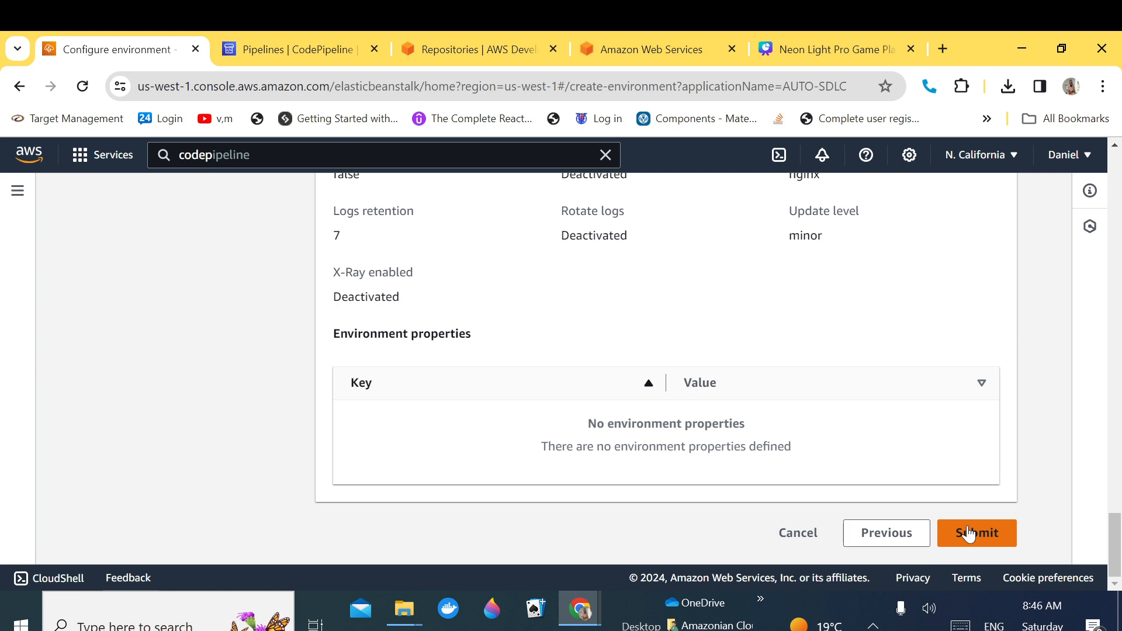
pyautogui.moveTo(1108, 520); pyautogui.dragTo(1107, 175)
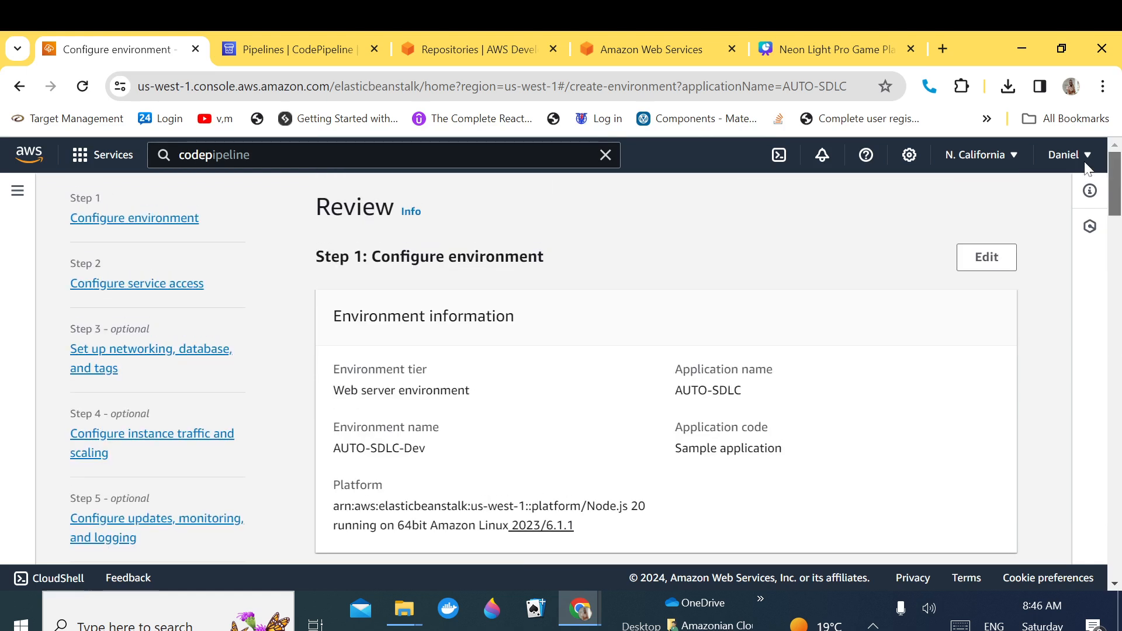
# - Leave the environment review without submitting and open the list of existing Elastic Beanstalk environments
pyautogui.click(21, 195)
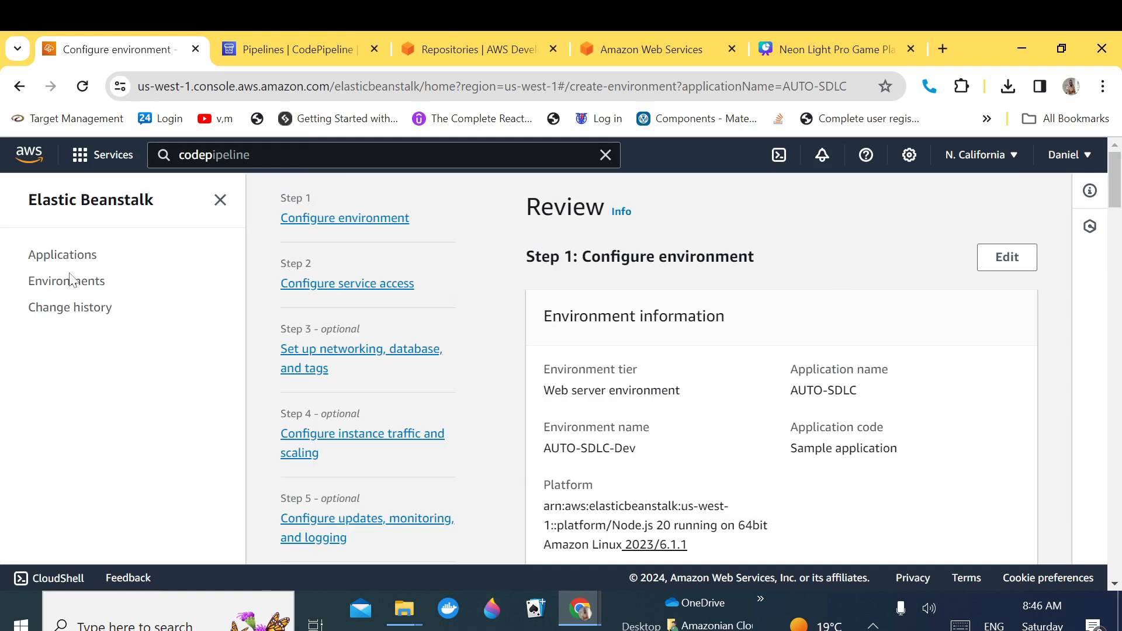
pyautogui.click(76, 291)
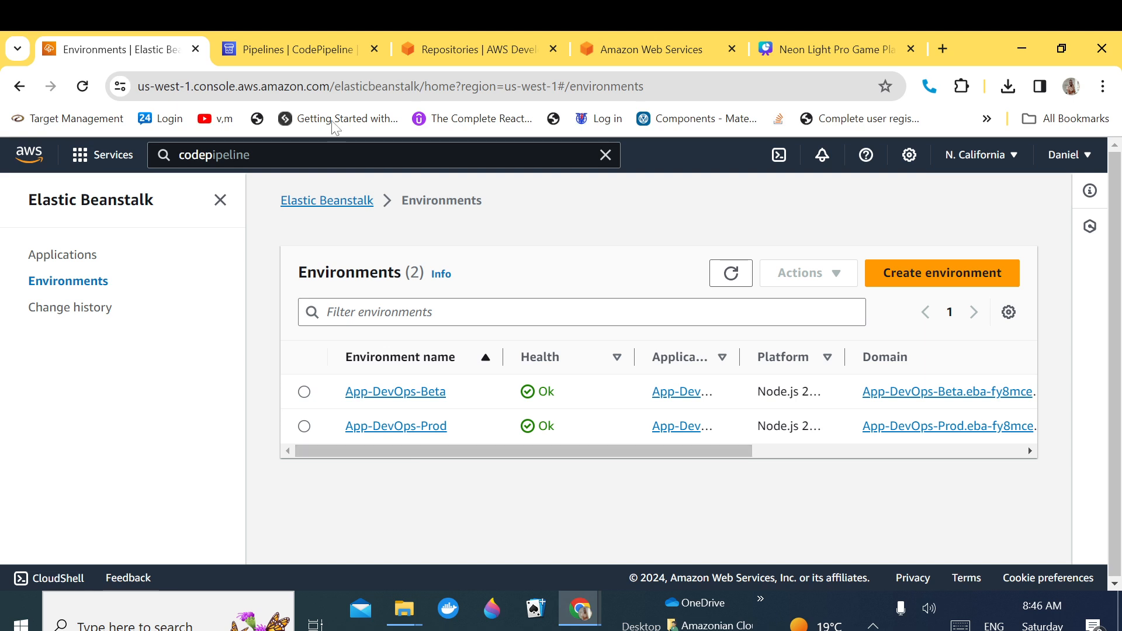
# - Switch to the CodePipeline pipelines list and delete the DevOps-DEMO pipeline, confirming the deletion with the word delete
pyautogui.click(280, 53)
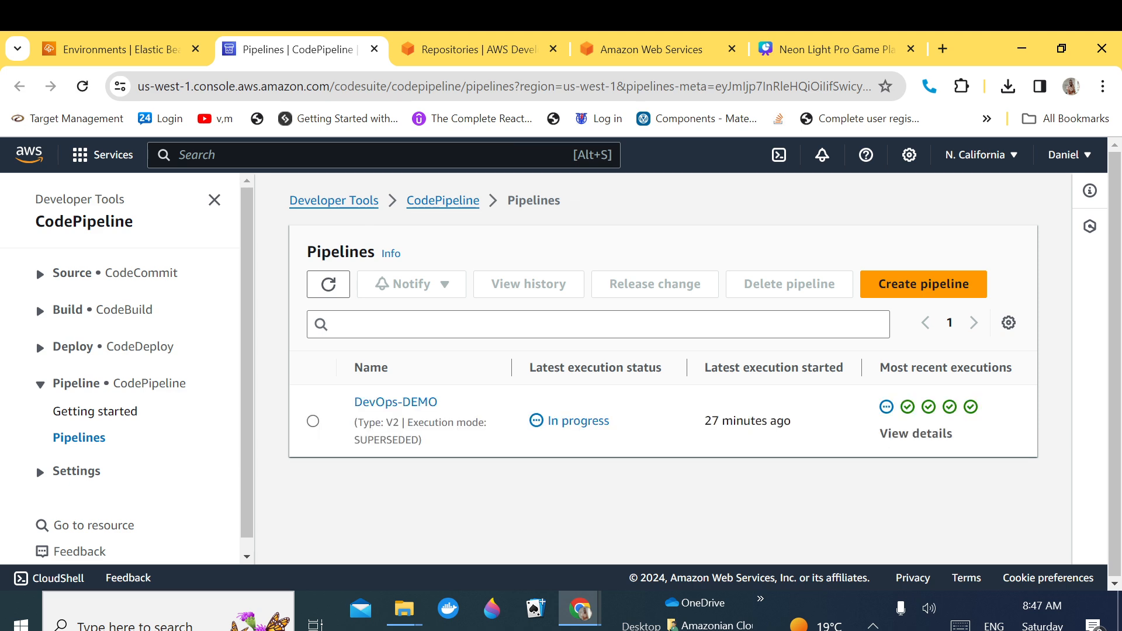
pyautogui.click(324, 423)
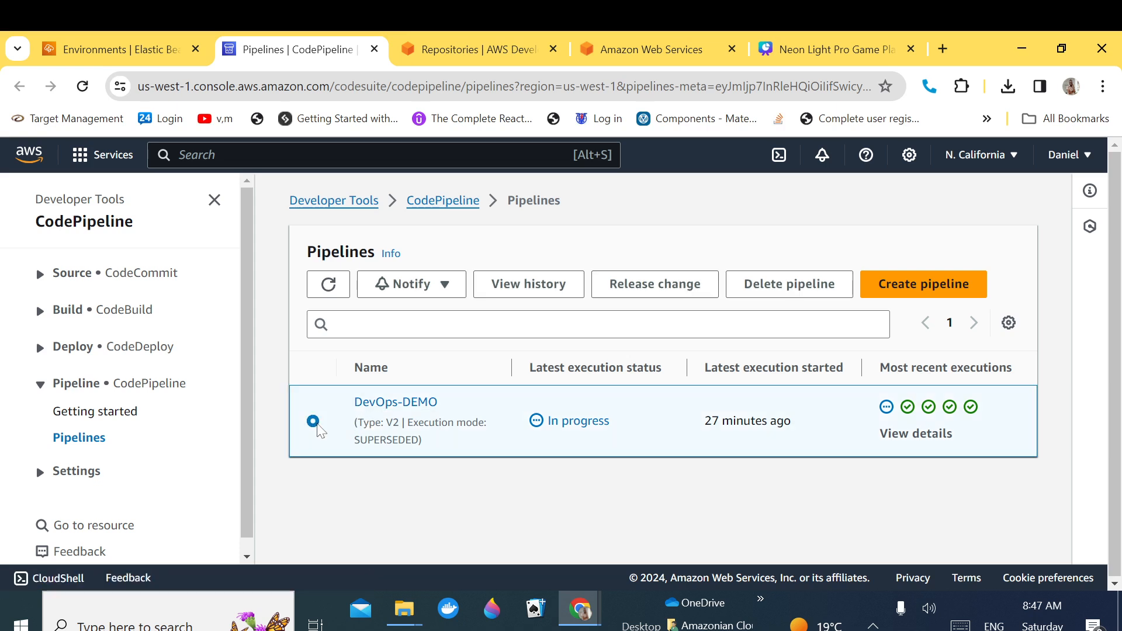
pyautogui.click(797, 294)
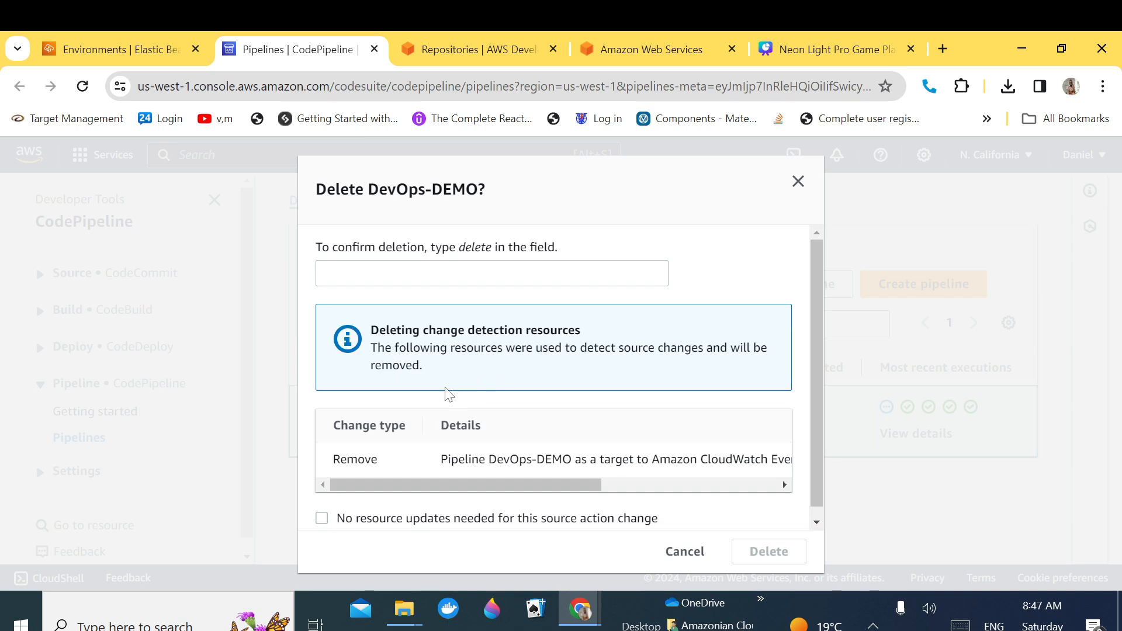
pyautogui.click(395, 269)
pyautogui.write('delete')
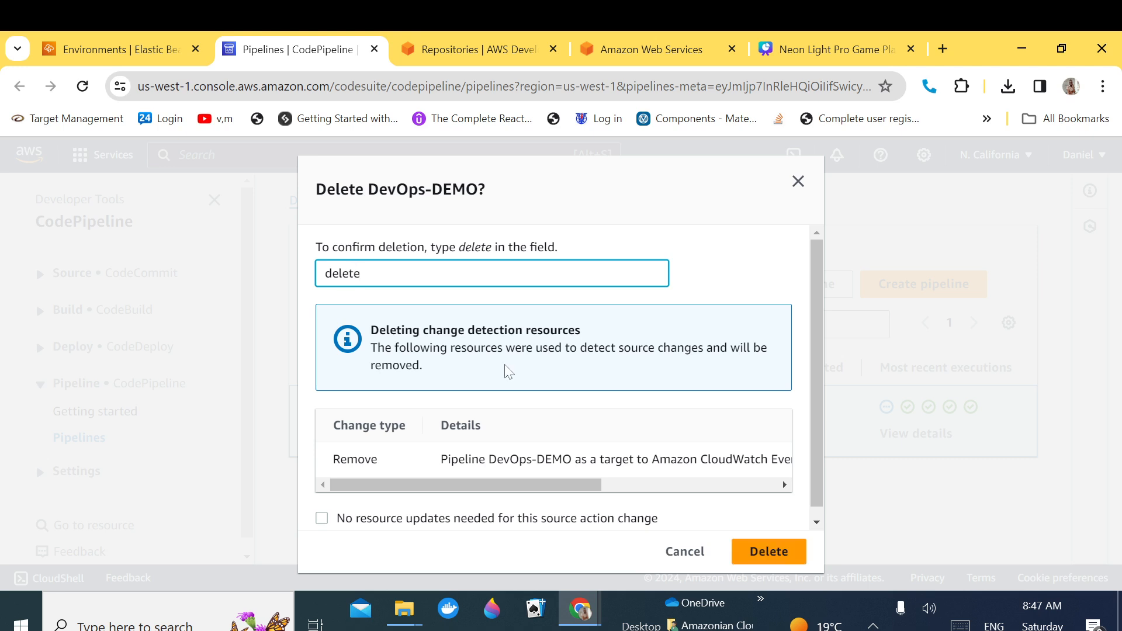
pyautogui.click(770, 553)
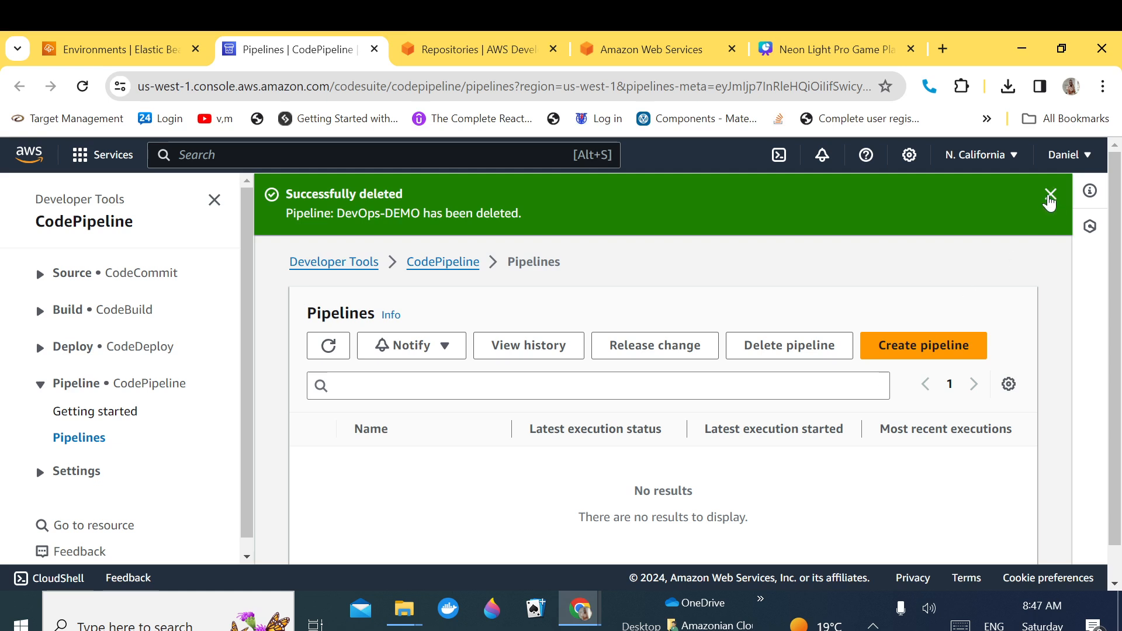
pyautogui.click(1051, 194)
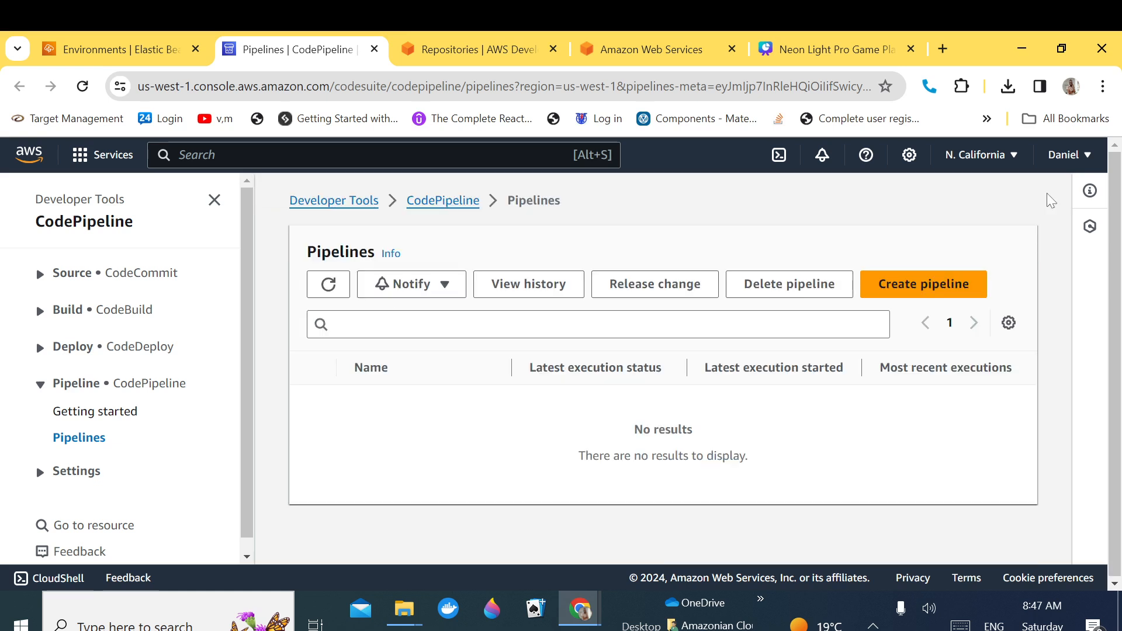
# - Start creating a new pipeline and name it SDLC-DEVOPS-V1
pyautogui.click(934, 283)
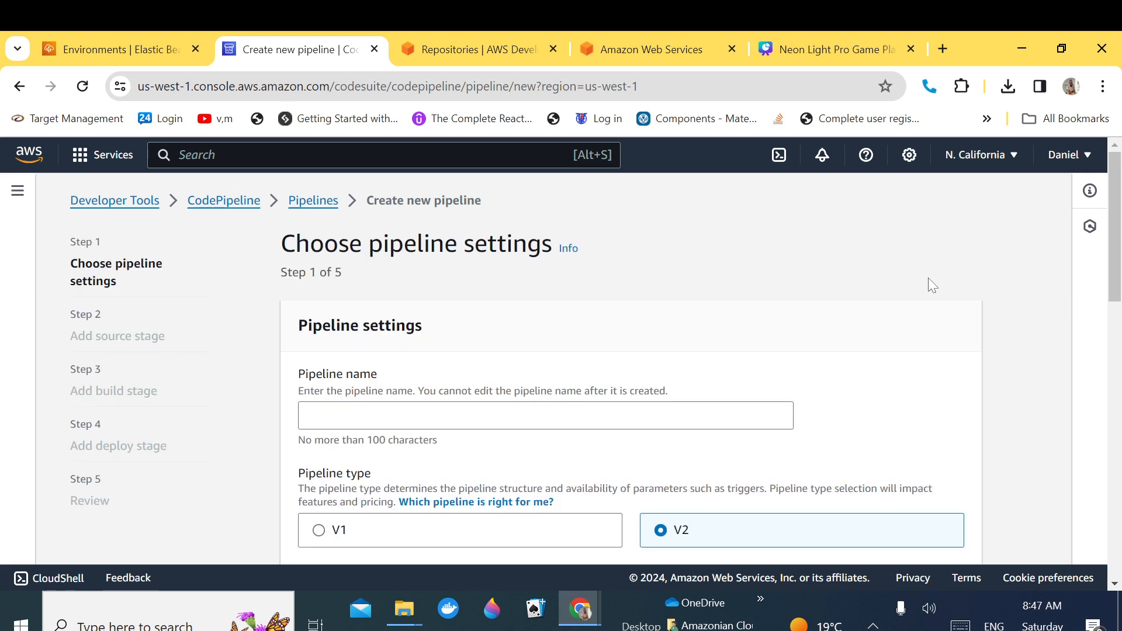
pyautogui.click(594, 419)
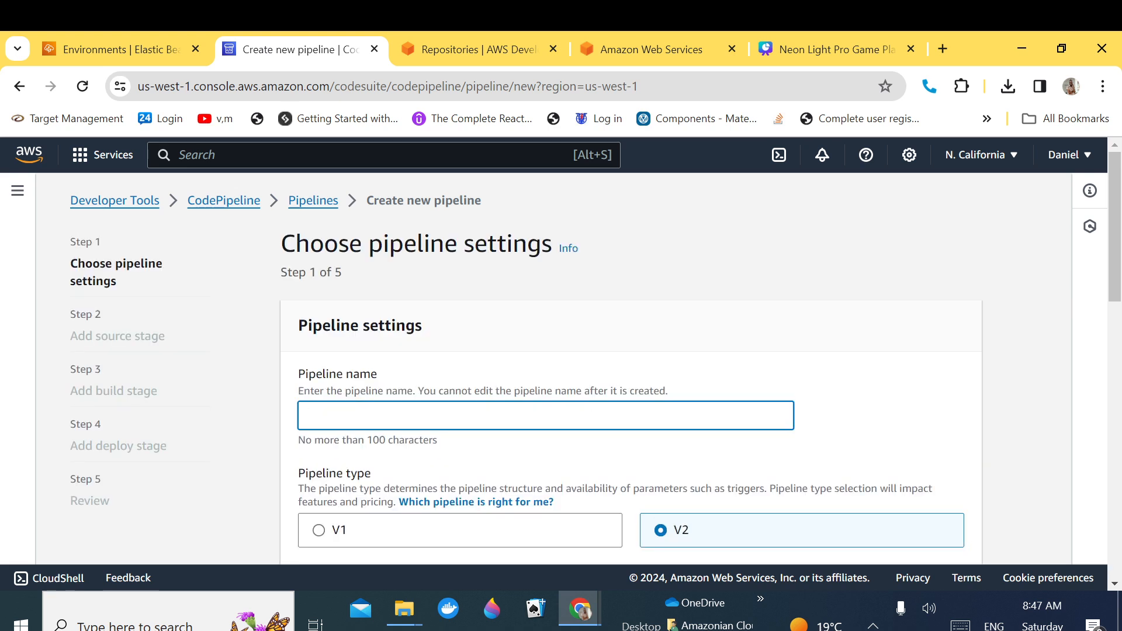
pyautogui.write('SDLC-DEVOPS-V1')
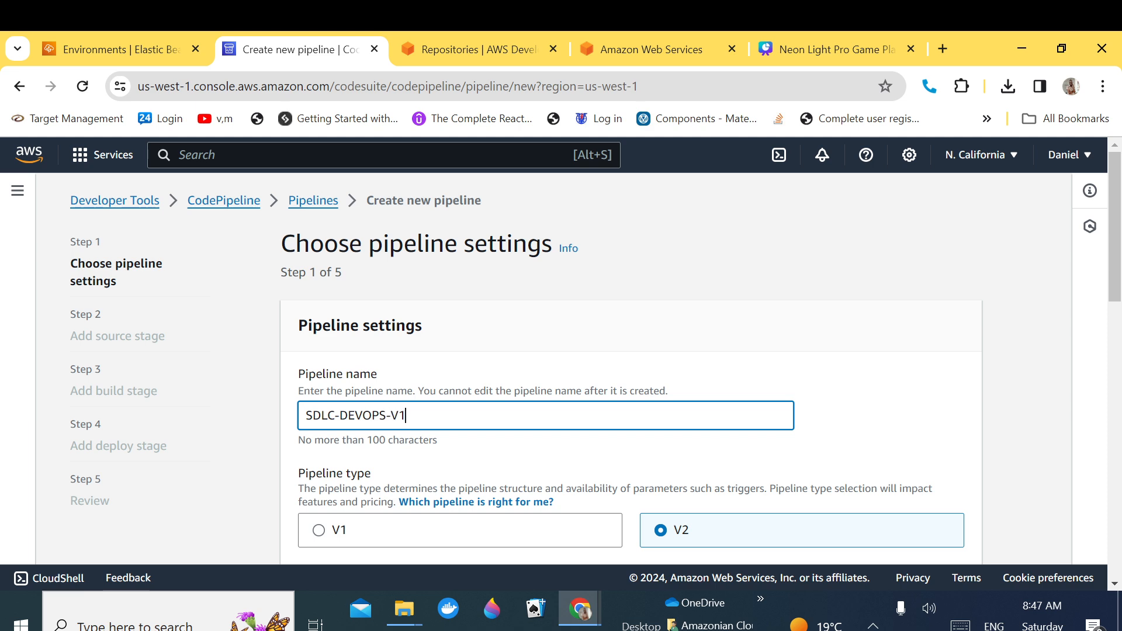
pyautogui.hotkey('ctrl', 'a')
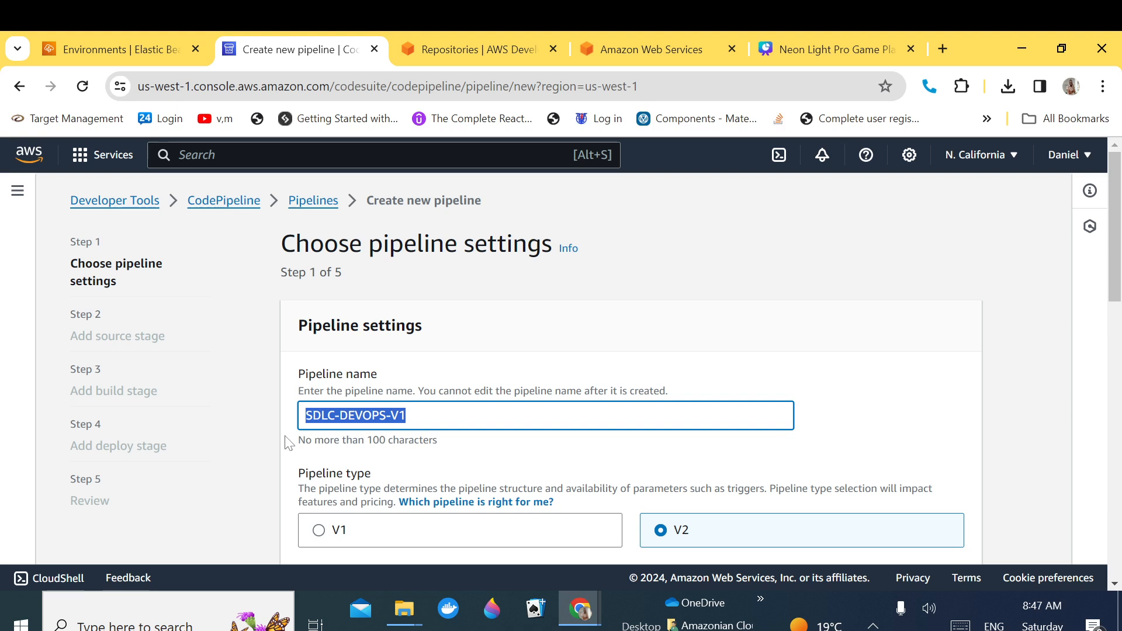
# - Keep pipeline type V2, the Superseded execution mode and the new service role, and continue to the source stage
pyautogui.scroll(-2, 1091, 310)
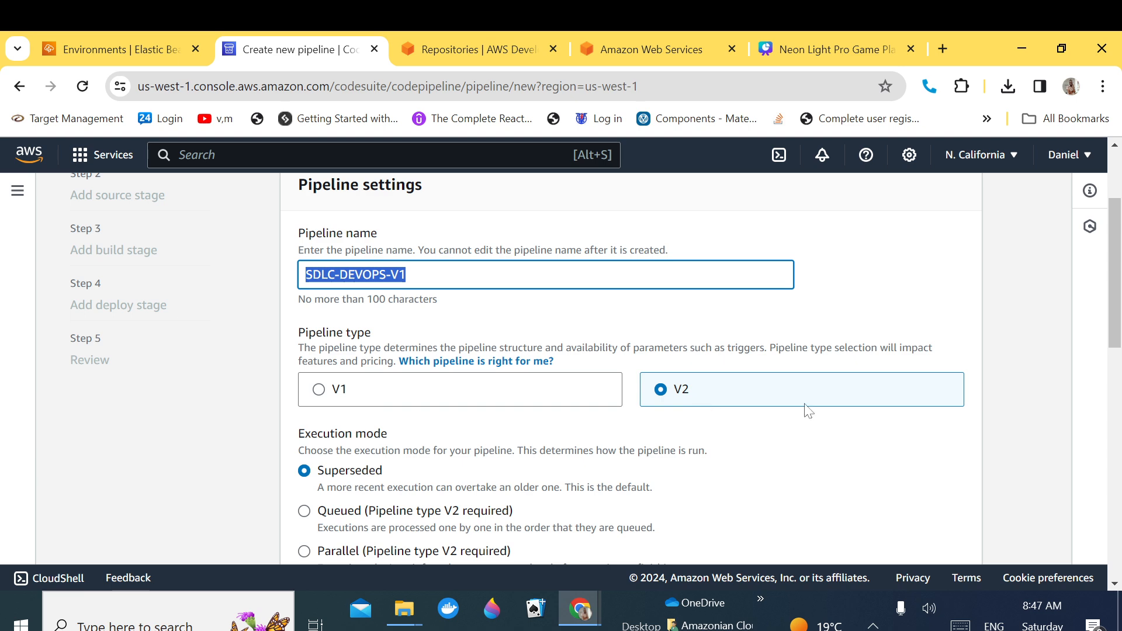
pyautogui.moveTo(1116, 339); pyautogui.dragTo(1117, 347)
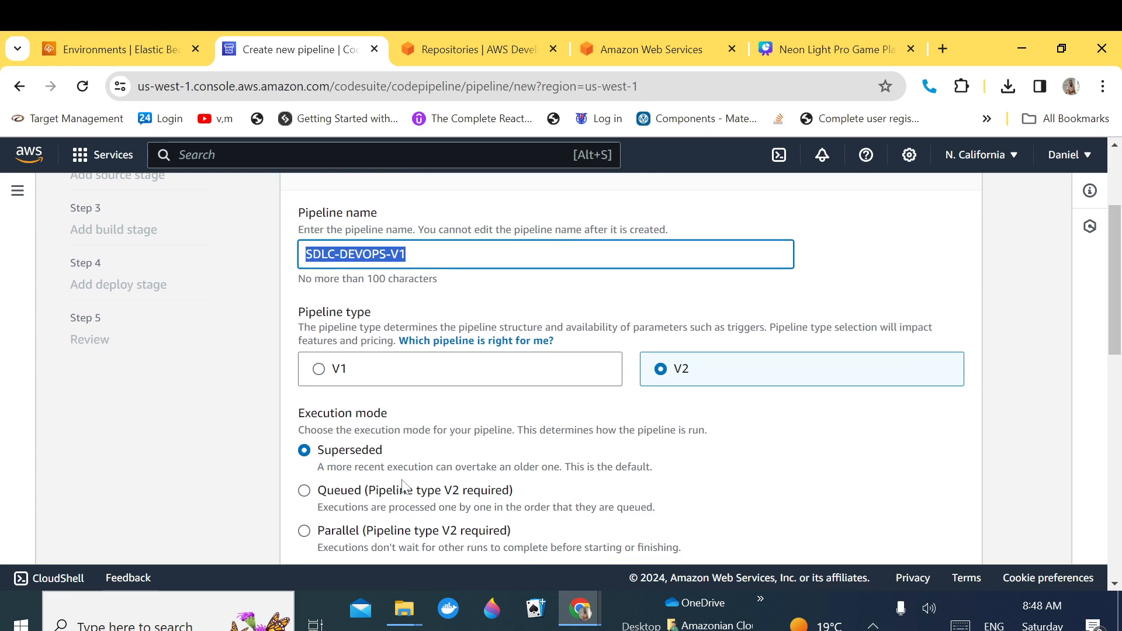
pyautogui.moveTo(1117, 343); pyautogui.dragTo(1112, 394)
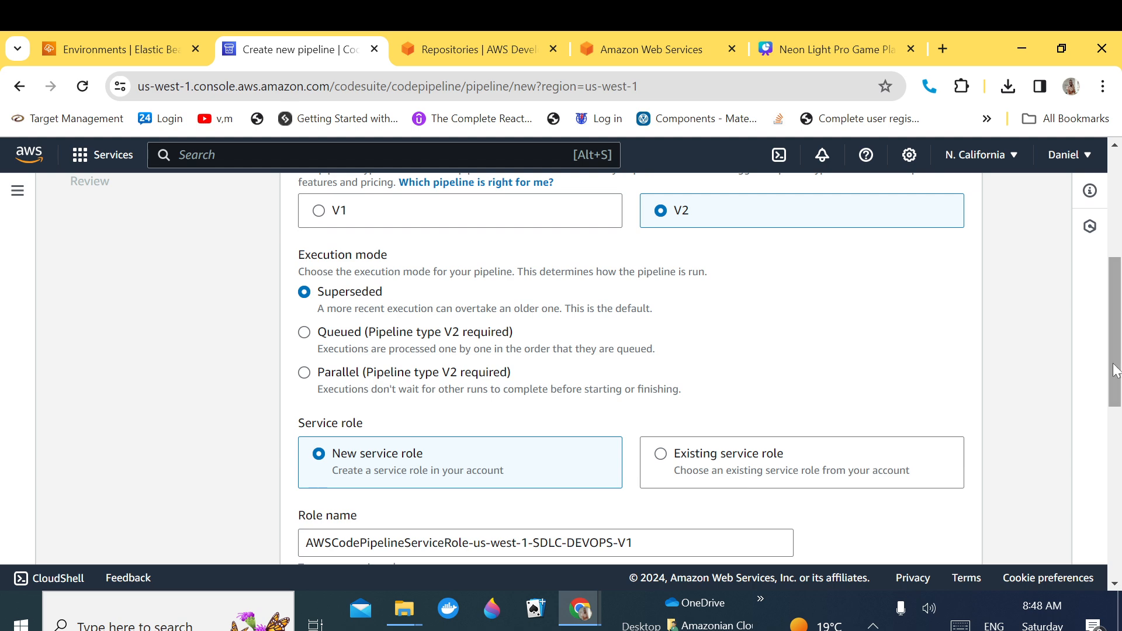
pyautogui.moveTo(1115, 370); pyautogui.dragTo(1118, 450)
pyautogui.scroll(-2, 1117, 448)
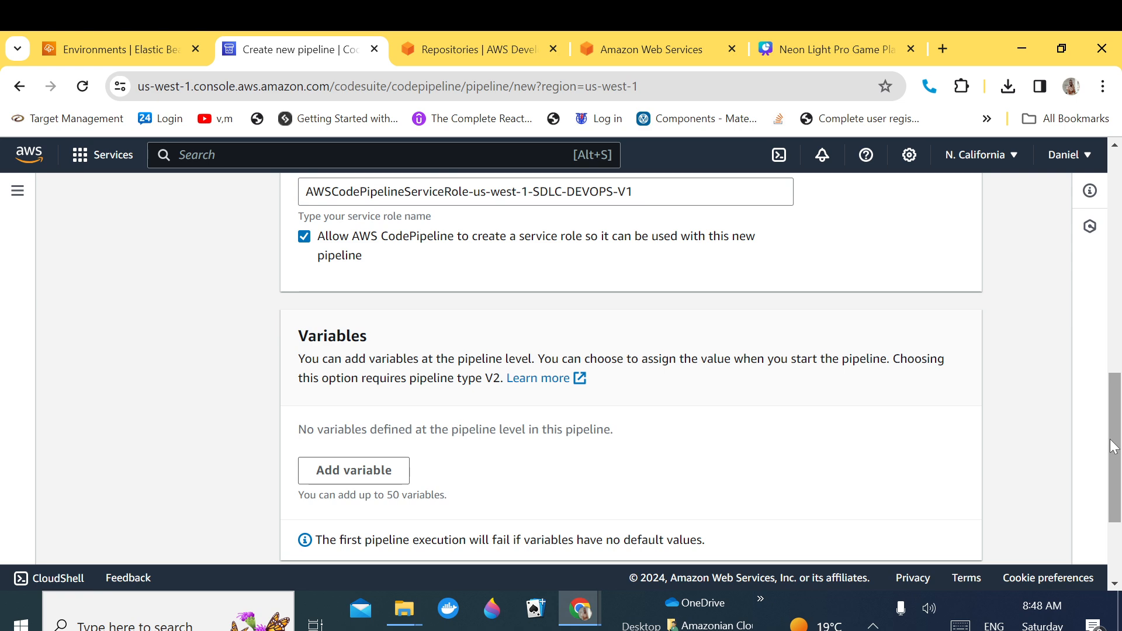
pyautogui.scroll(-3, 1028, 486)
pyautogui.click(959, 518)
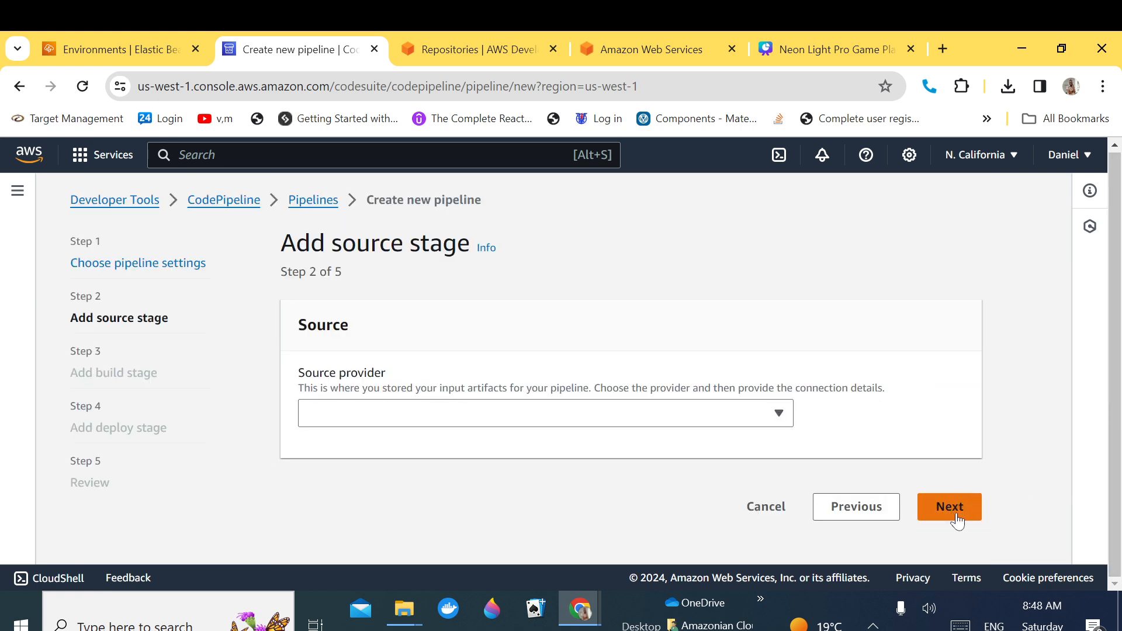
# - Set the source provider of the pipeline's source stage to AWS CodeCommit
pyautogui.click(760, 420)
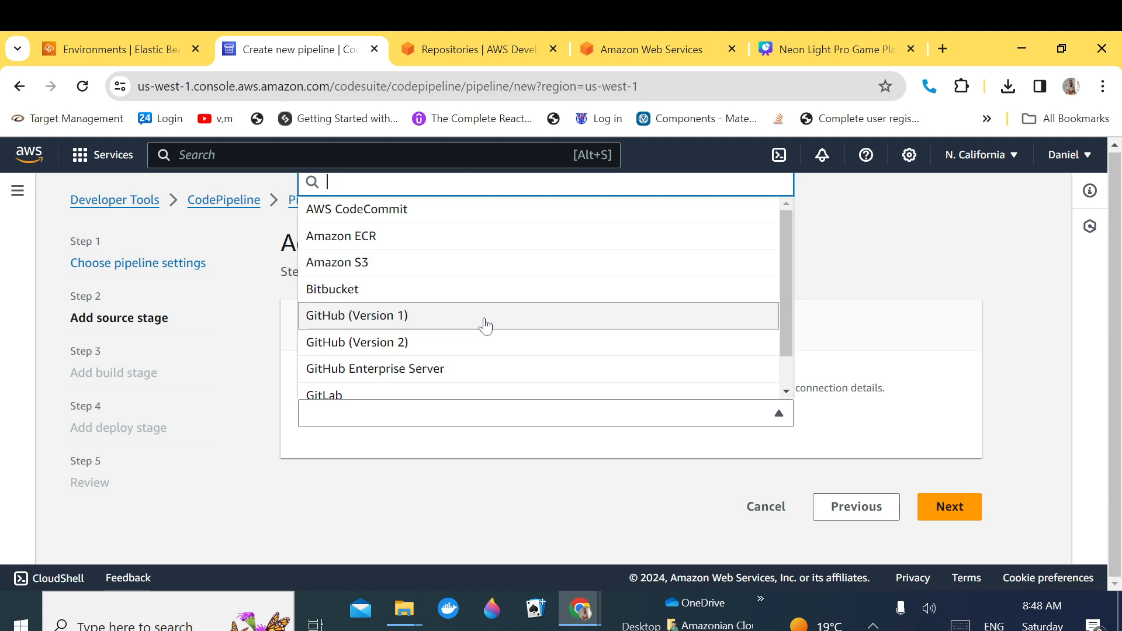
pyautogui.moveTo(784, 330); pyautogui.dragTo(784, 272)
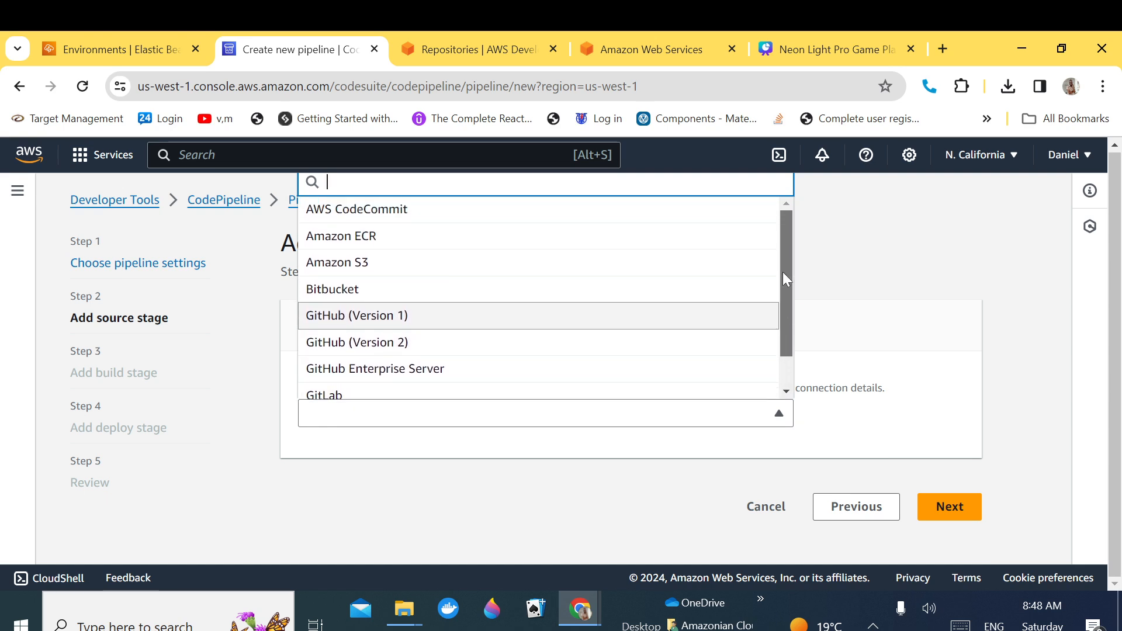
pyautogui.click(485, 213)
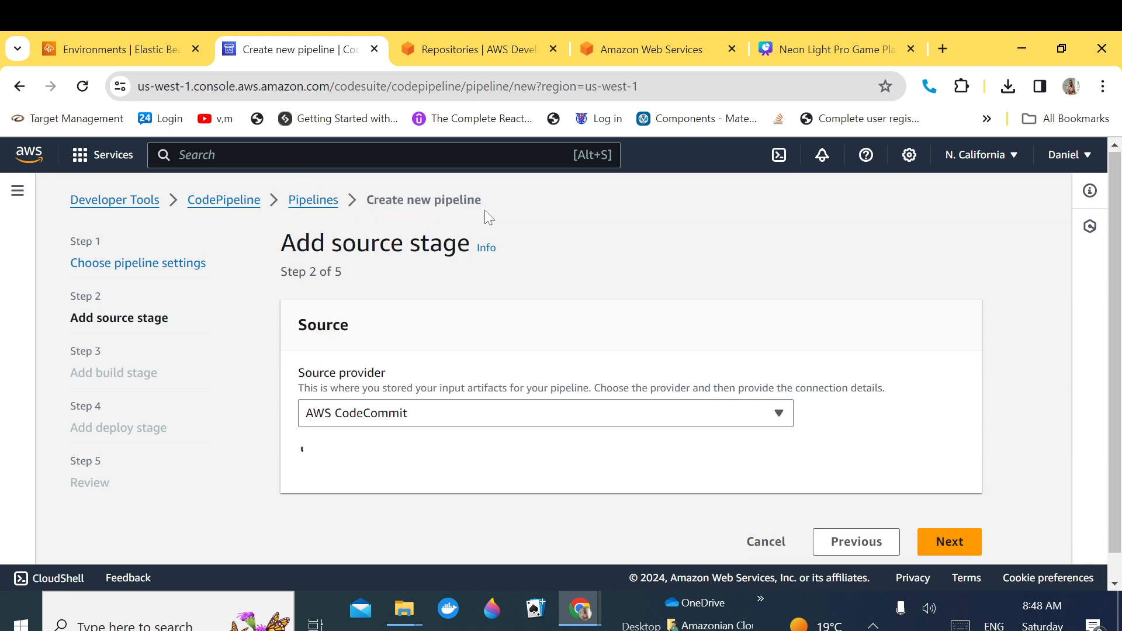
pyautogui.scroll(-1, 1113, 408)
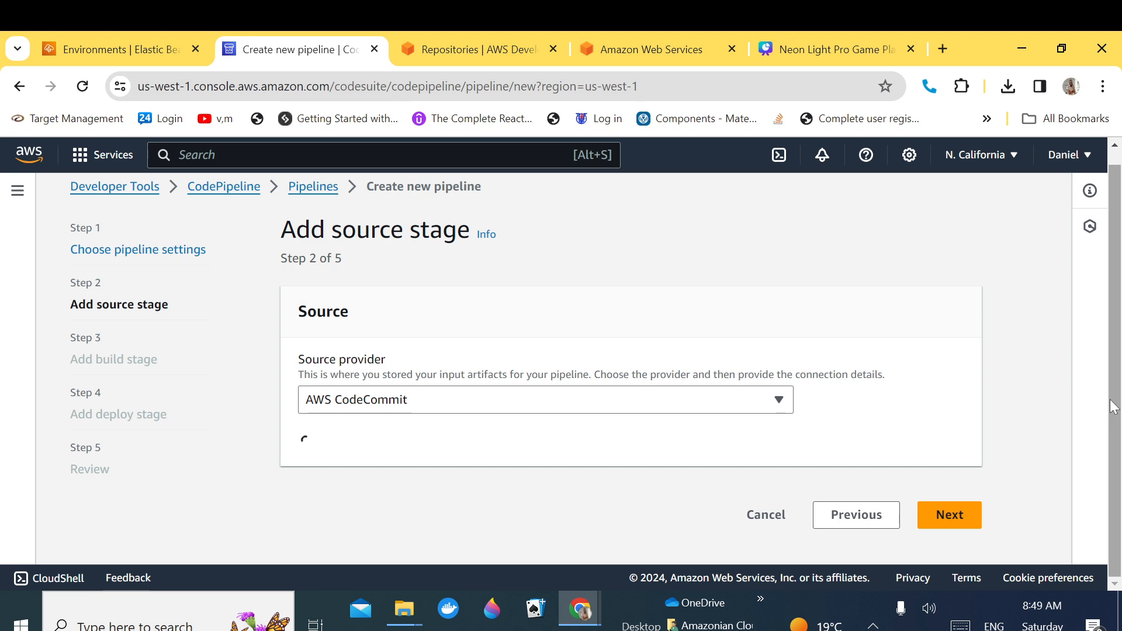
pyautogui.moveTo(1115, 377); pyautogui.dragTo(1116, 401)
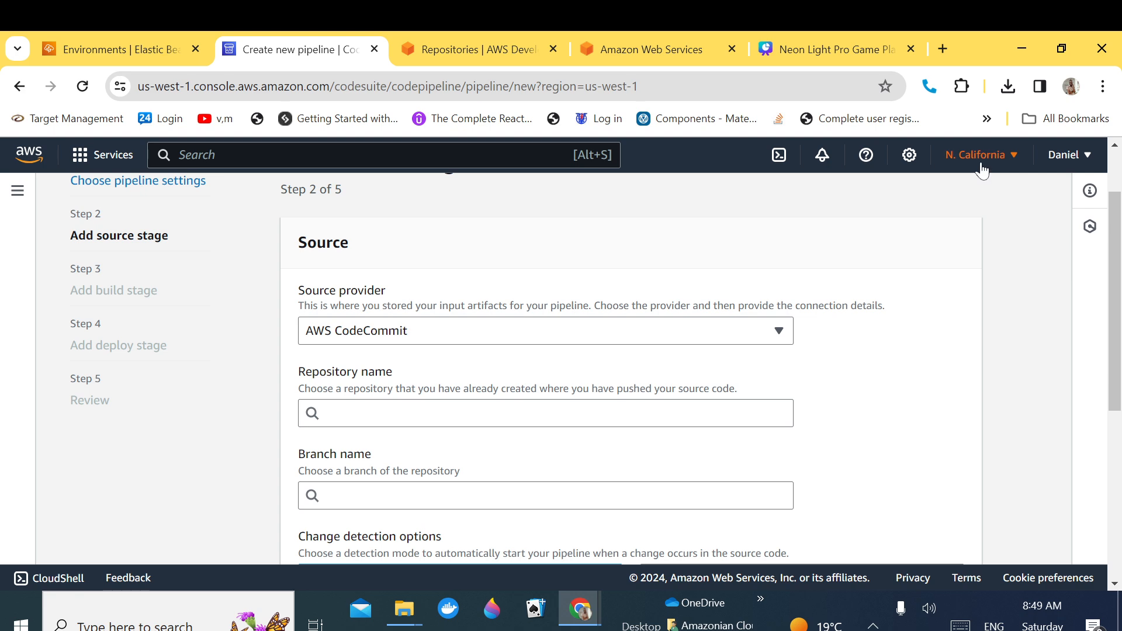
# - Choose the NODEJS-APP-REPO repository and its master branch, keeping Amazon CloudWatch Events change detection and the CodePipeline default artifact format
pyautogui.click(619, 414)
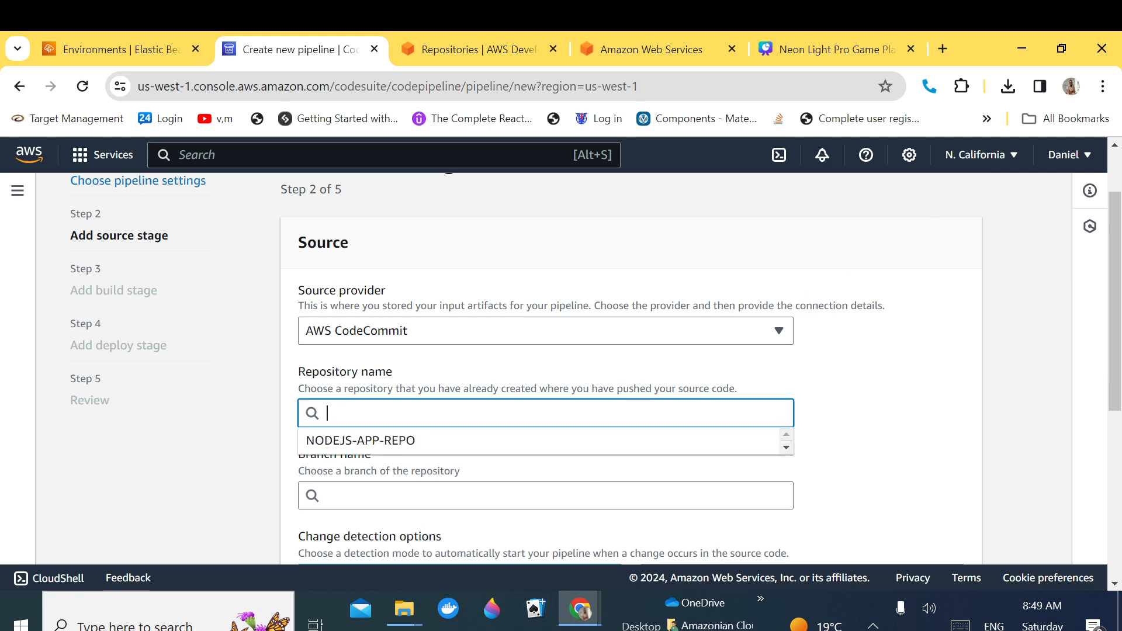
pyautogui.click(494, 441)
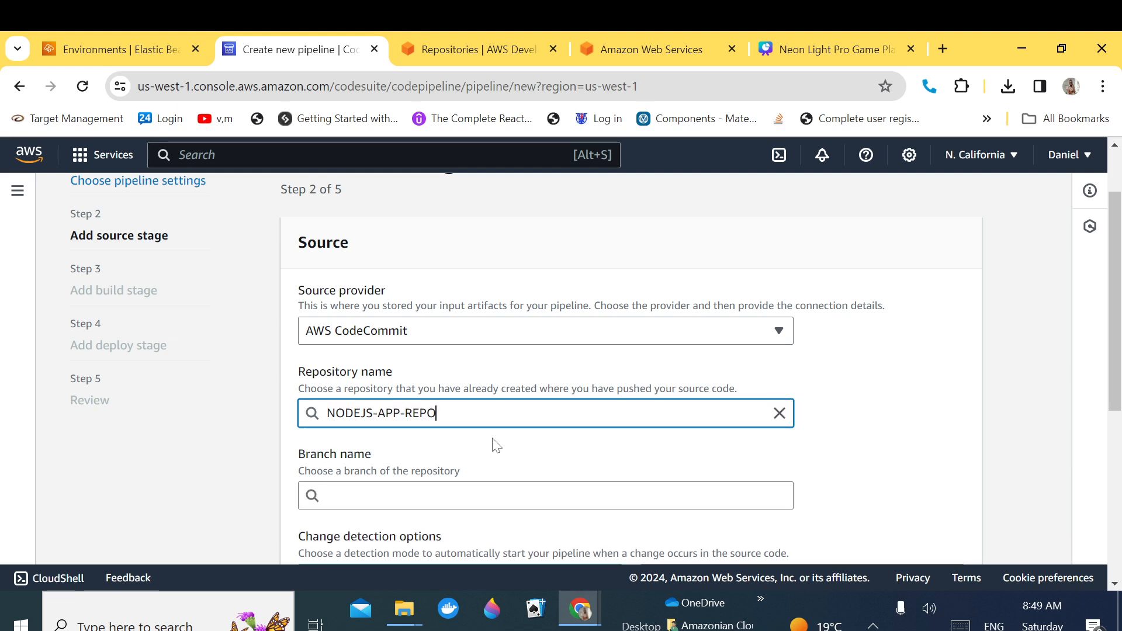
pyautogui.moveTo(1113, 399); pyautogui.dragTo(1112, 432)
pyautogui.click(546, 420)
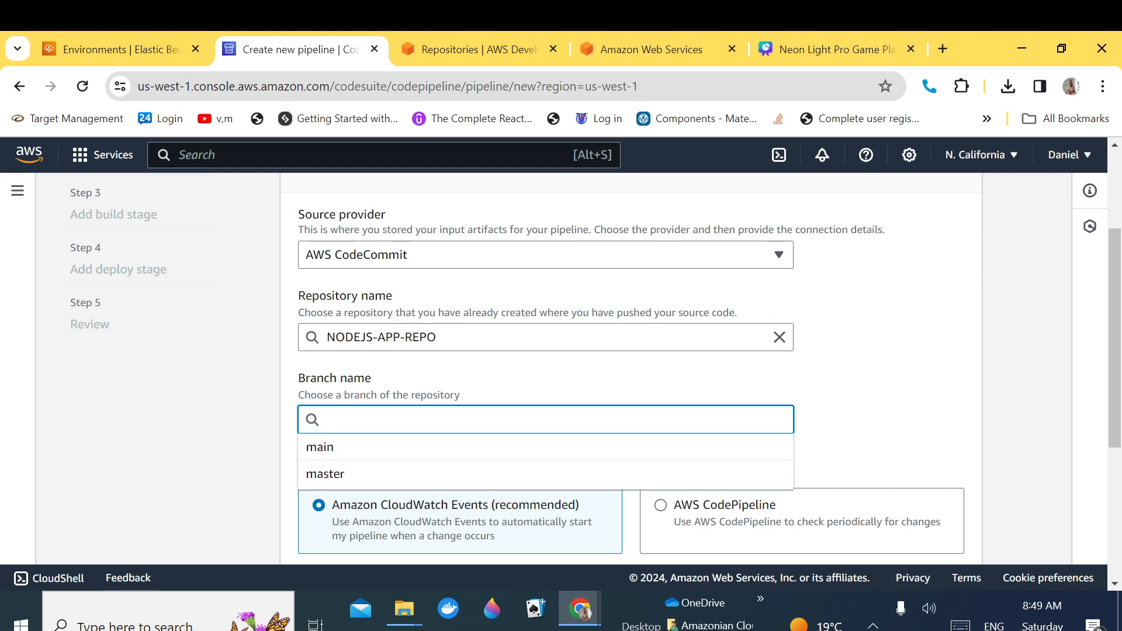
pyautogui.click(515, 474)
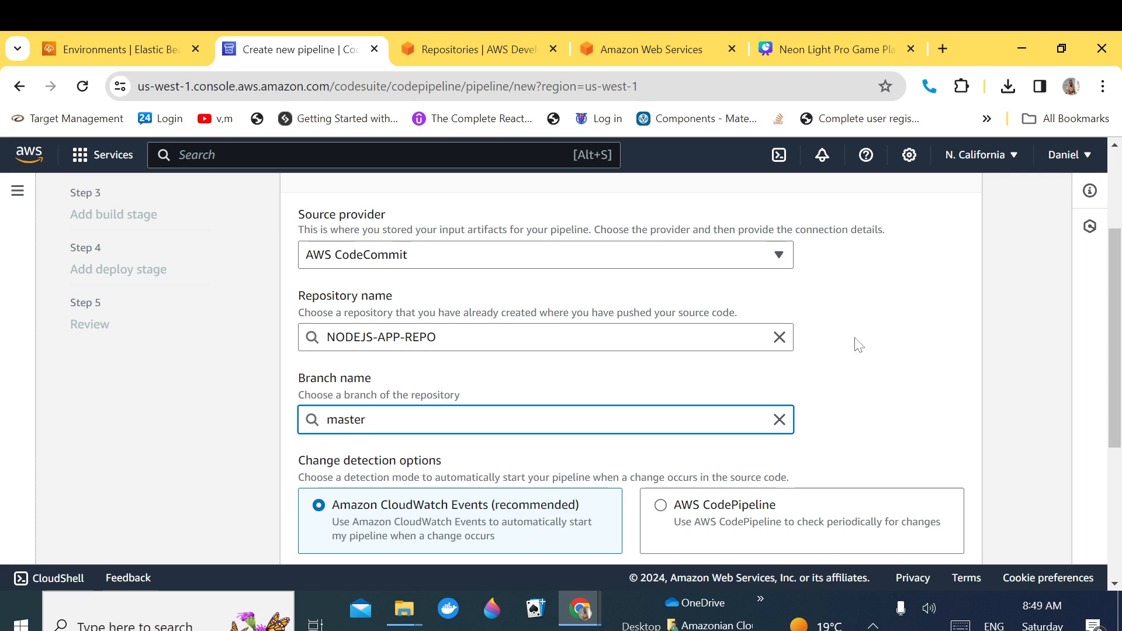
pyautogui.moveTo(1112, 388); pyautogui.dragTo(1114, 446)
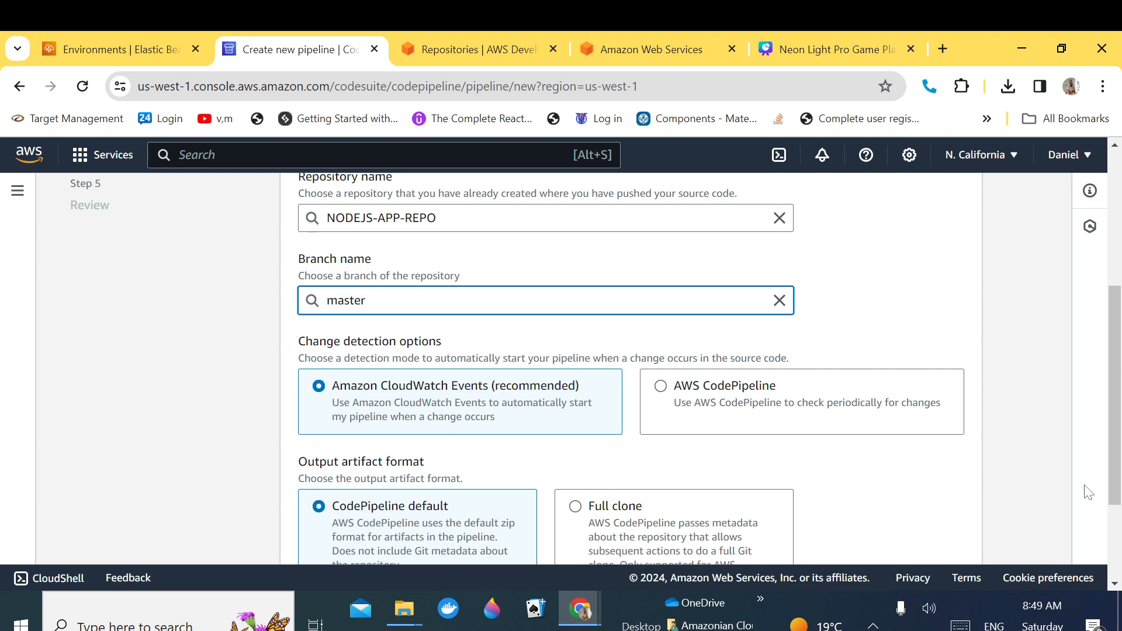
pyautogui.moveTo(1109, 471); pyautogui.dragTo(1110, 511)
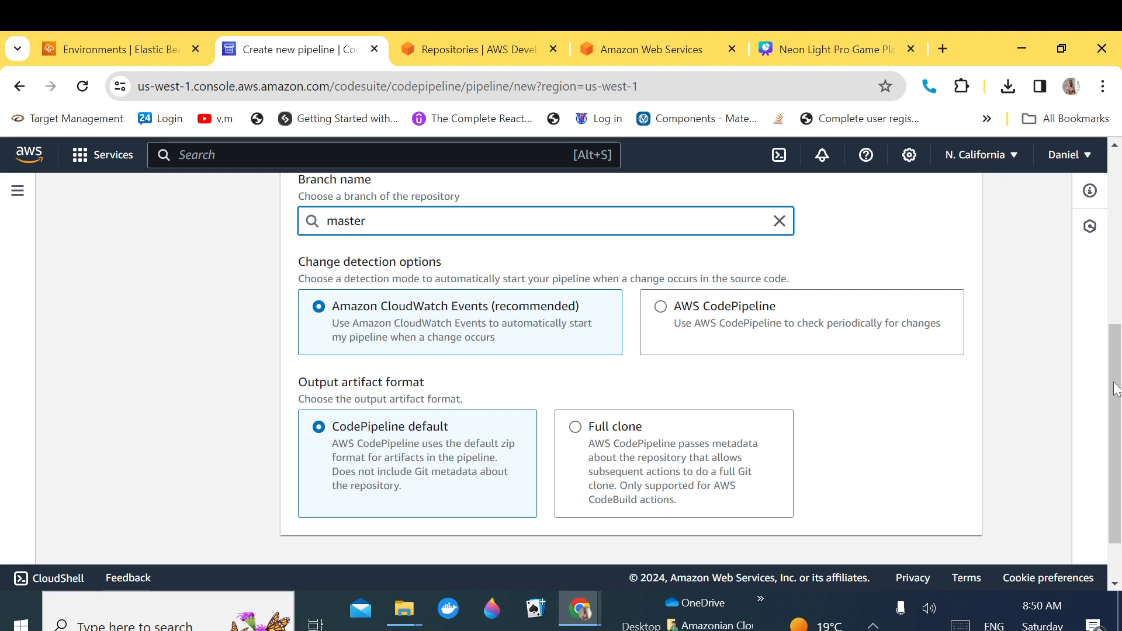
# - Accept the source stage settings and skip the optional build stage of the pipeline
pyautogui.moveTo(1113, 398); pyautogui.dragTo(1115, 443)
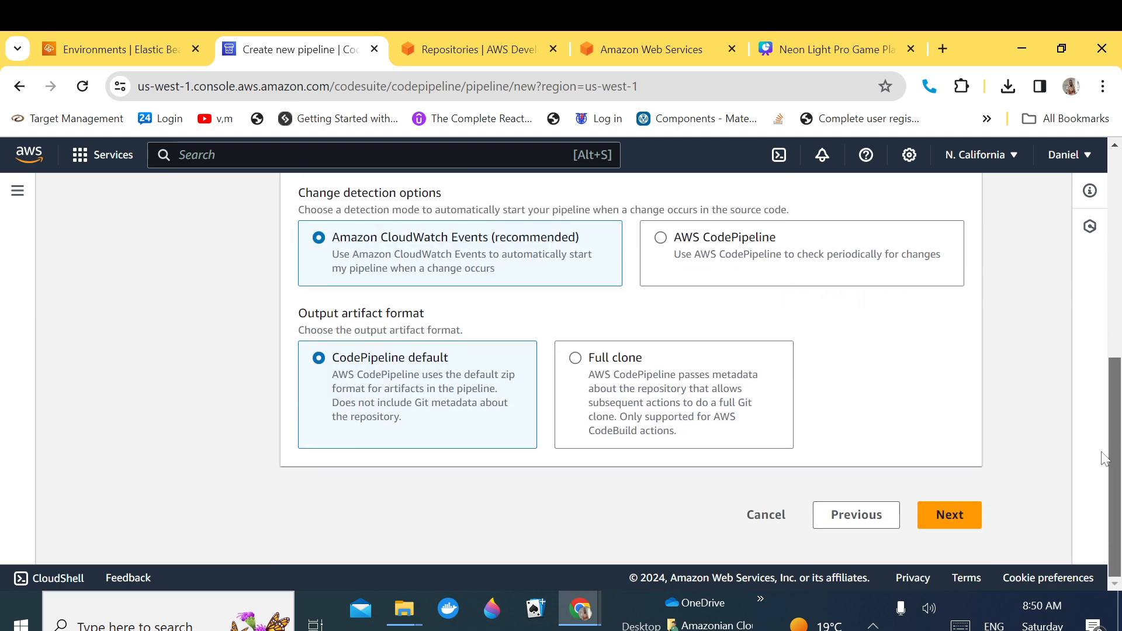
pyautogui.click(953, 517)
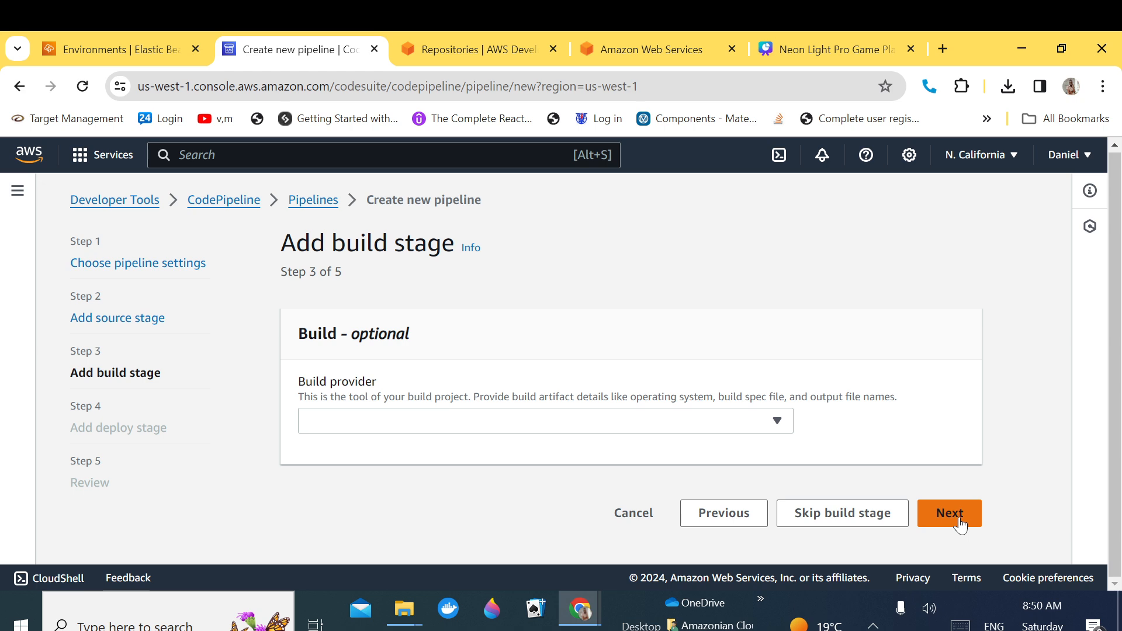
pyautogui.click(857, 514)
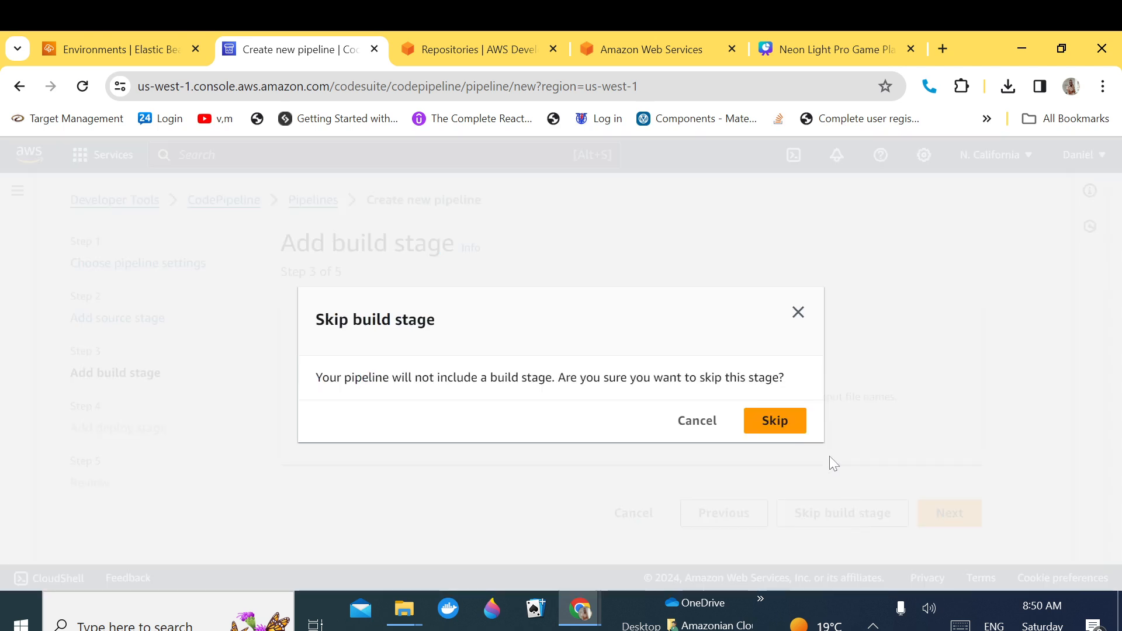
pyautogui.click(781, 425)
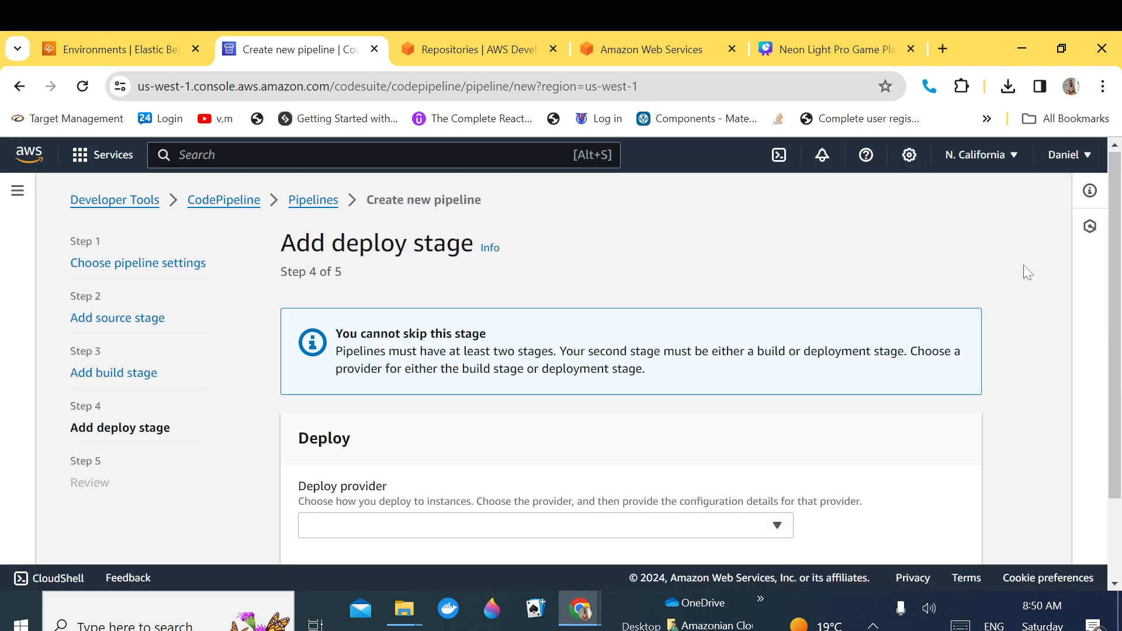
# - Set the deploy provider of the pipeline's deploy stage to AWS Elastic Beanstalk
pyautogui.moveTo(1113, 274); pyautogui.dragTo(1115, 371)
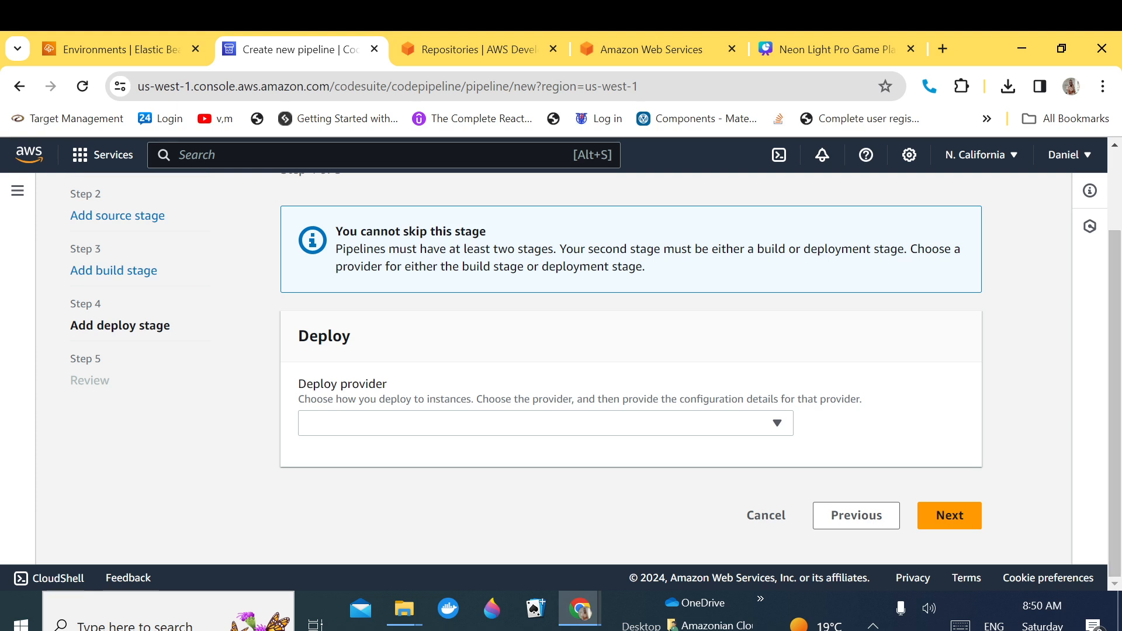
pyautogui.click(753, 432)
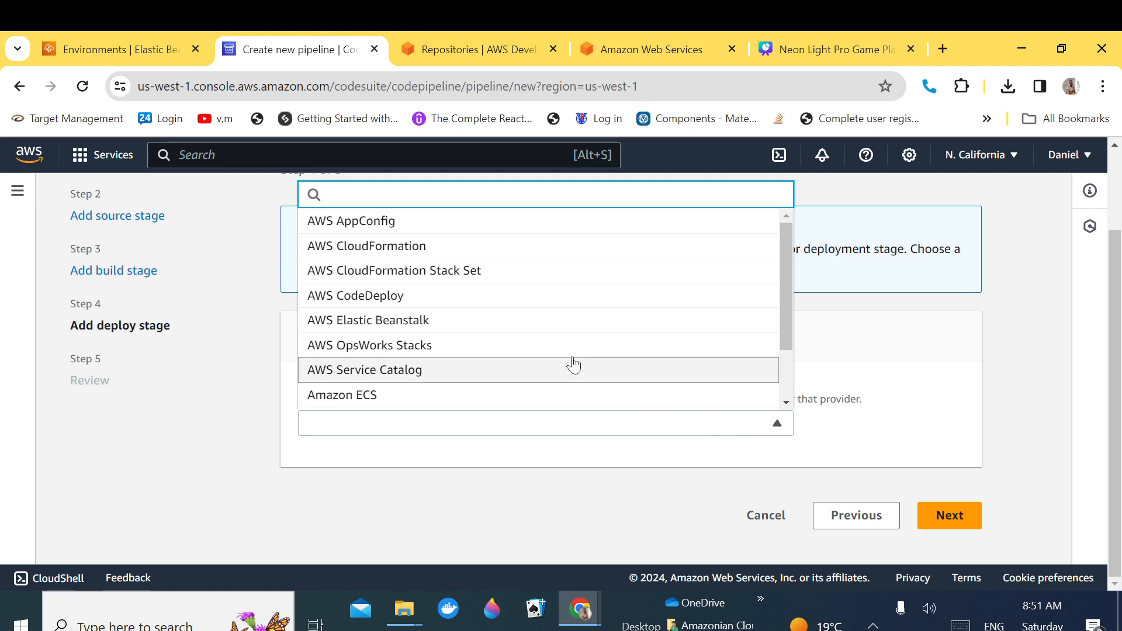
pyautogui.click(525, 324)
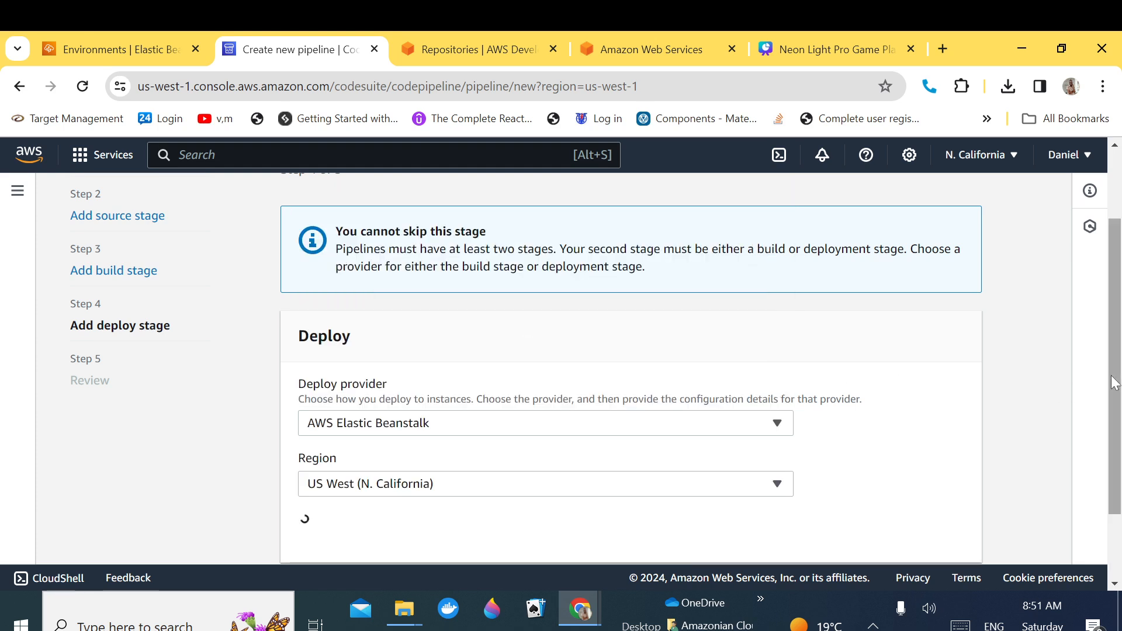
# - Choose the App-DevOps application and its App-DevOps-Beta environment as the deploy target, keeping the US West (N. California) region
pyautogui.moveTo(1113, 386); pyautogui.dragTo(1113, 471)
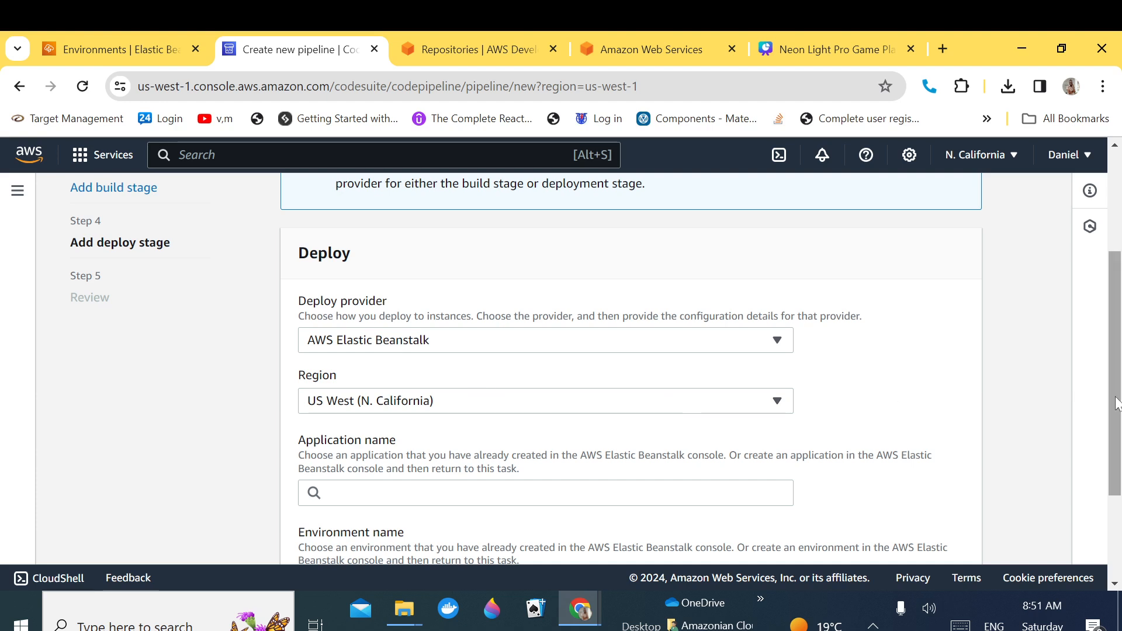
pyautogui.moveTo(1117, 403); pyautogui.dragTo(1114, 480)
pyautogui.click(526, 351)
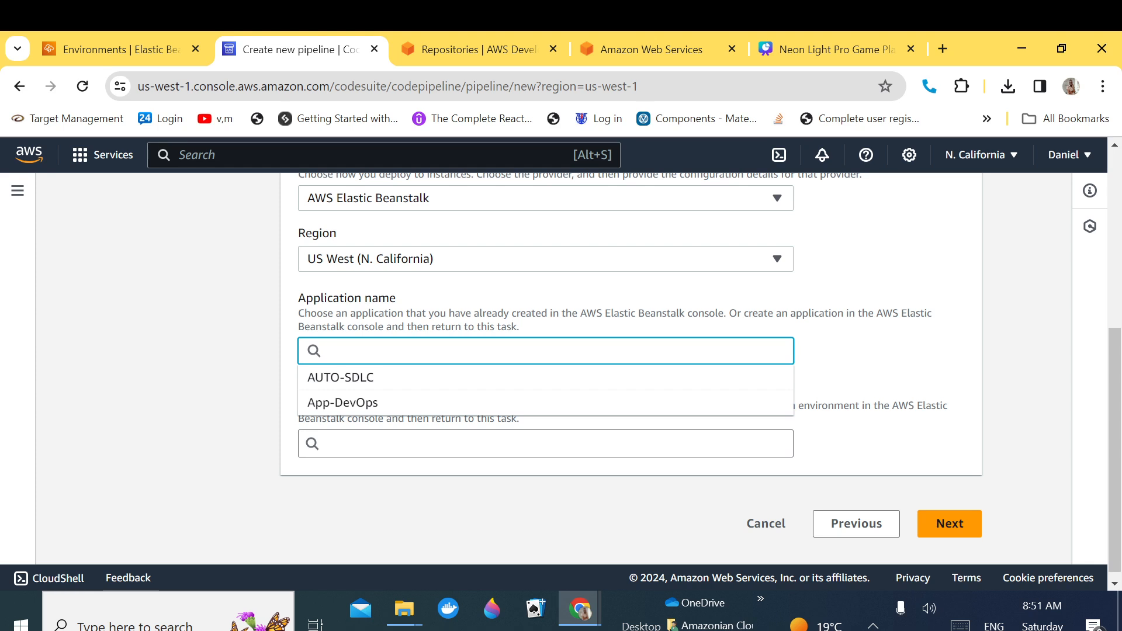
pyautogui.click(501, 381)
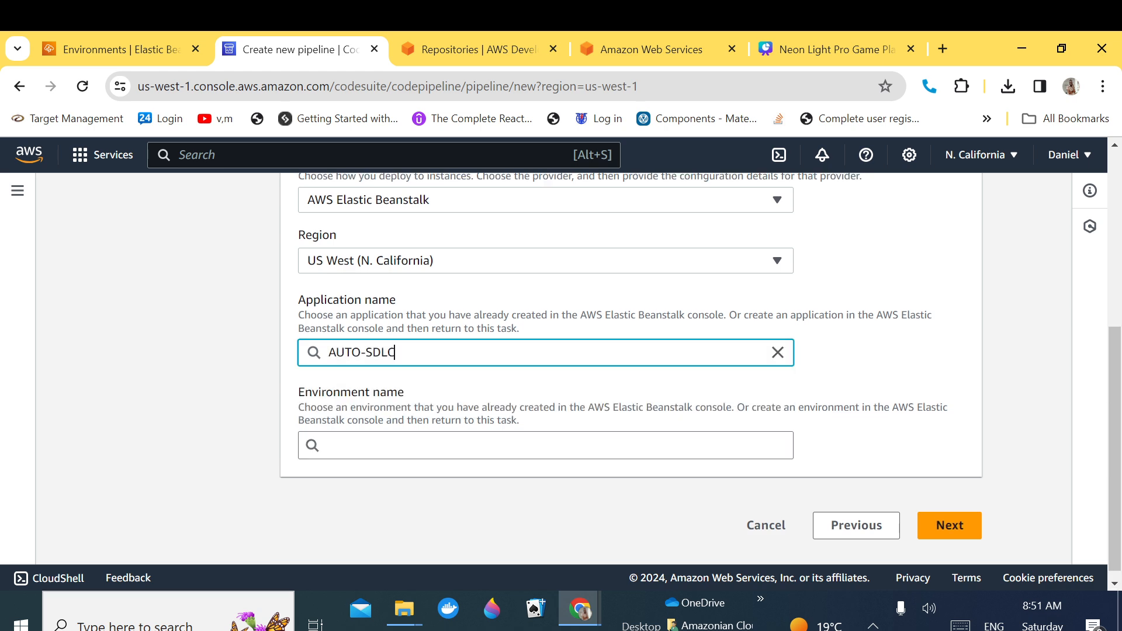
pyautogui.click(500, 354)
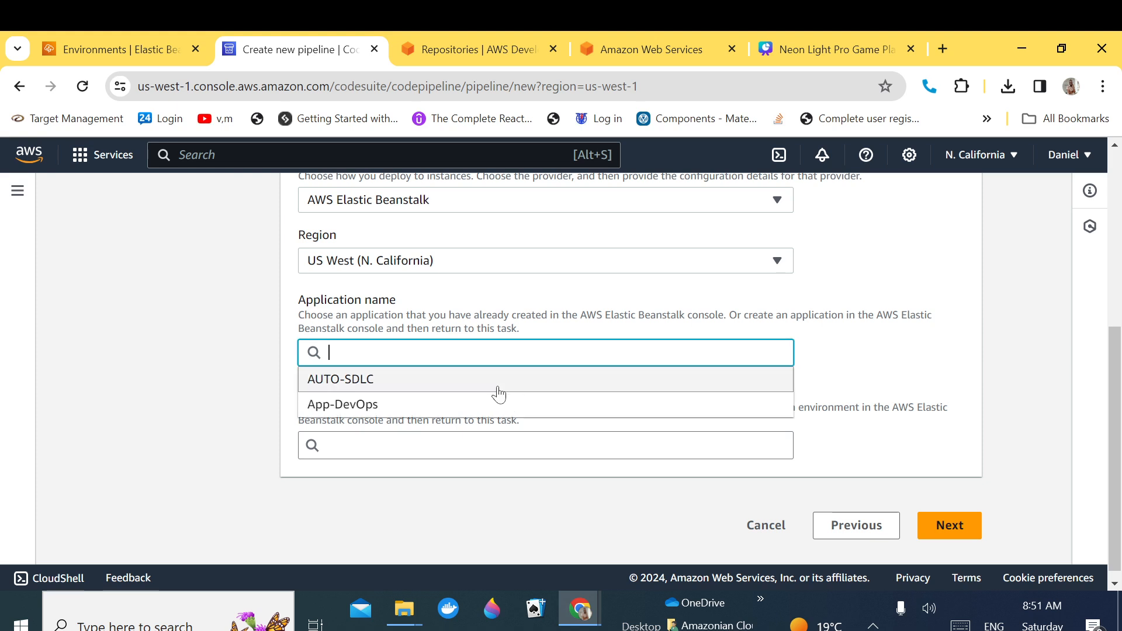
pyautogui.click(426, 410)
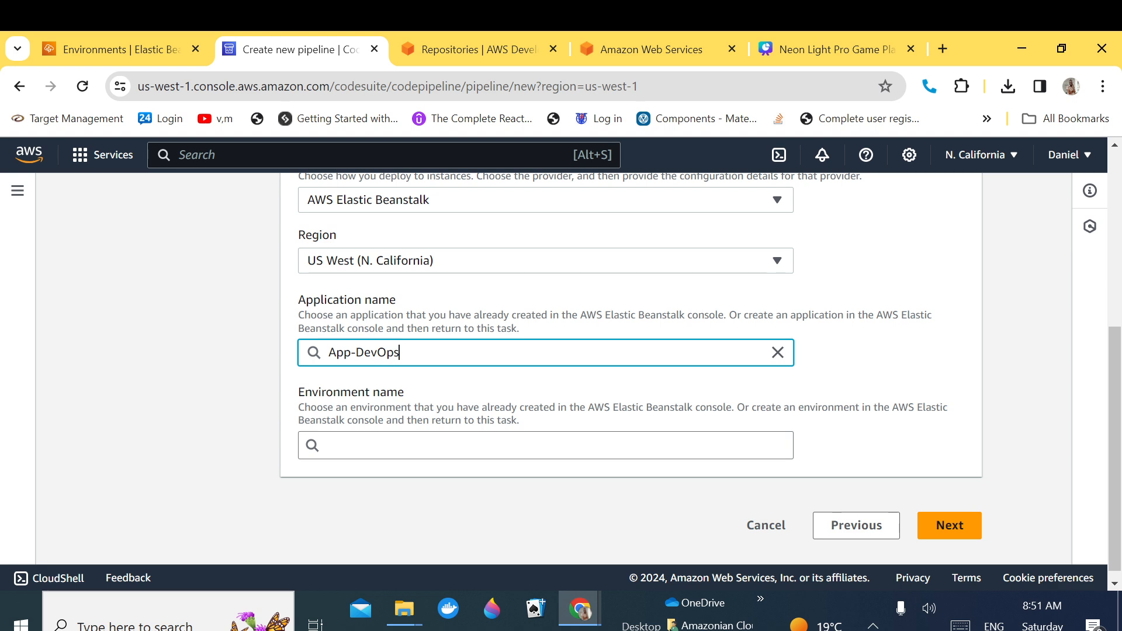
pyautogui.click(416, 445)
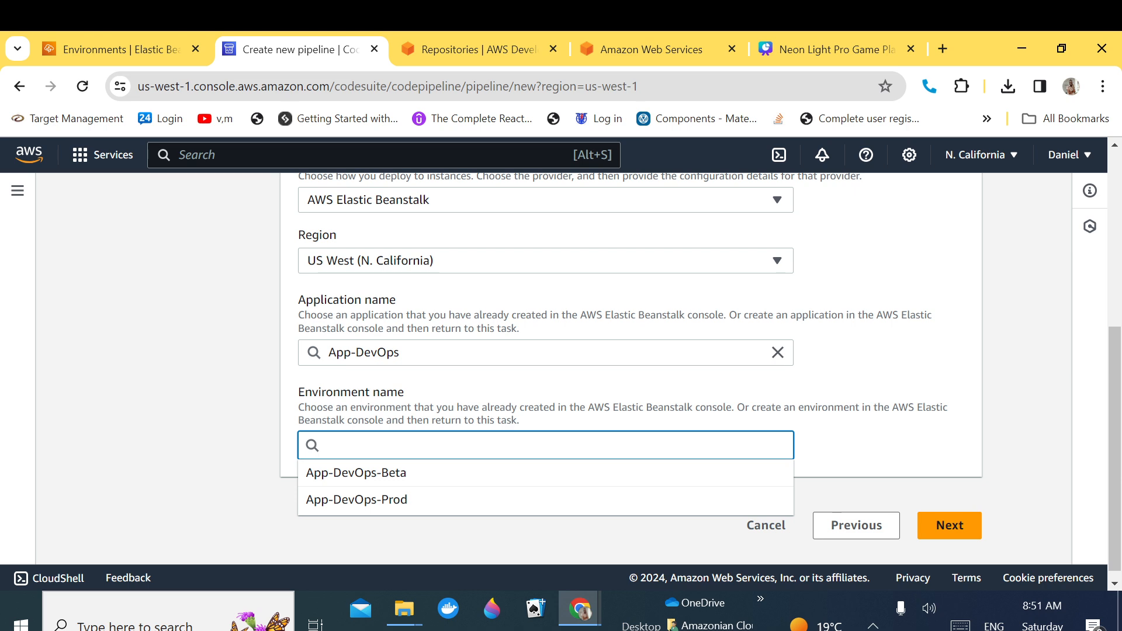
pyautogui.click(406, 472)
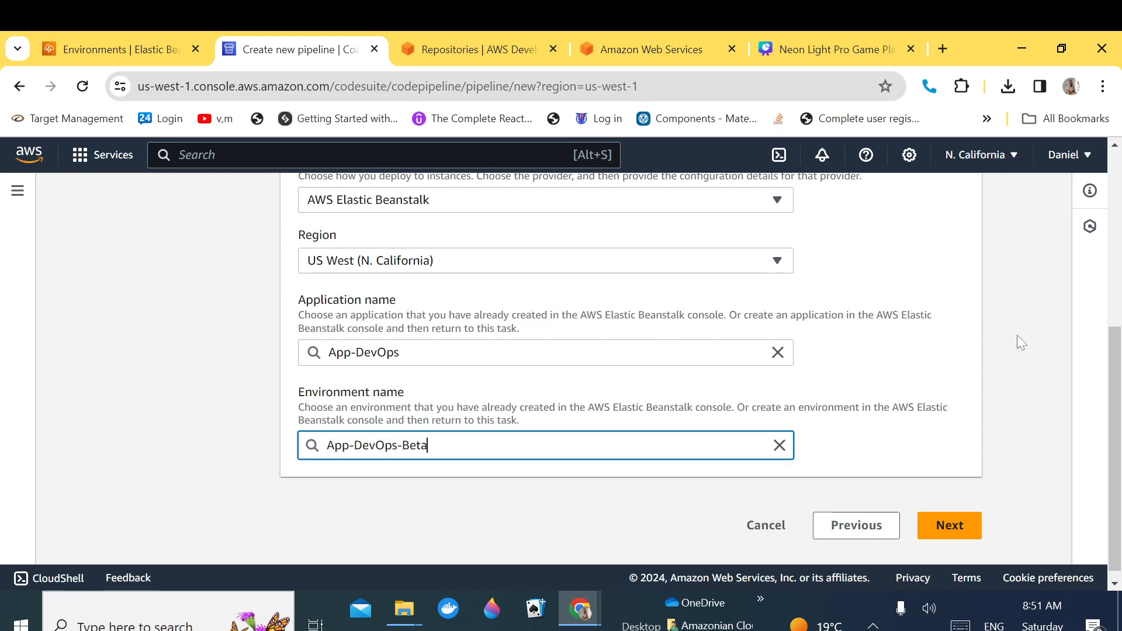
# - Continue to the review of the pipeline settings and create the SDLC-DEVOPS-V1 pipeline
pyautogui.moveTo(1118, 399); pyautogui.dragTo(1118, 428)
pyautogui.click(949, 515)
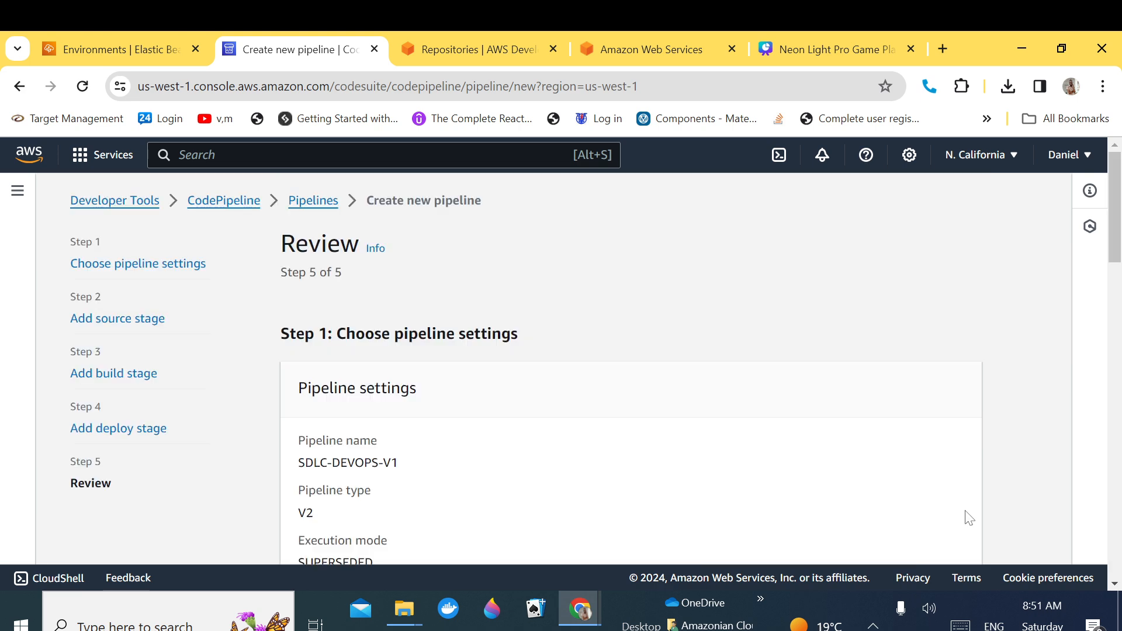
pyautogui.moveTo(1114, 257); pyautogui.dragTo(1108, 561)
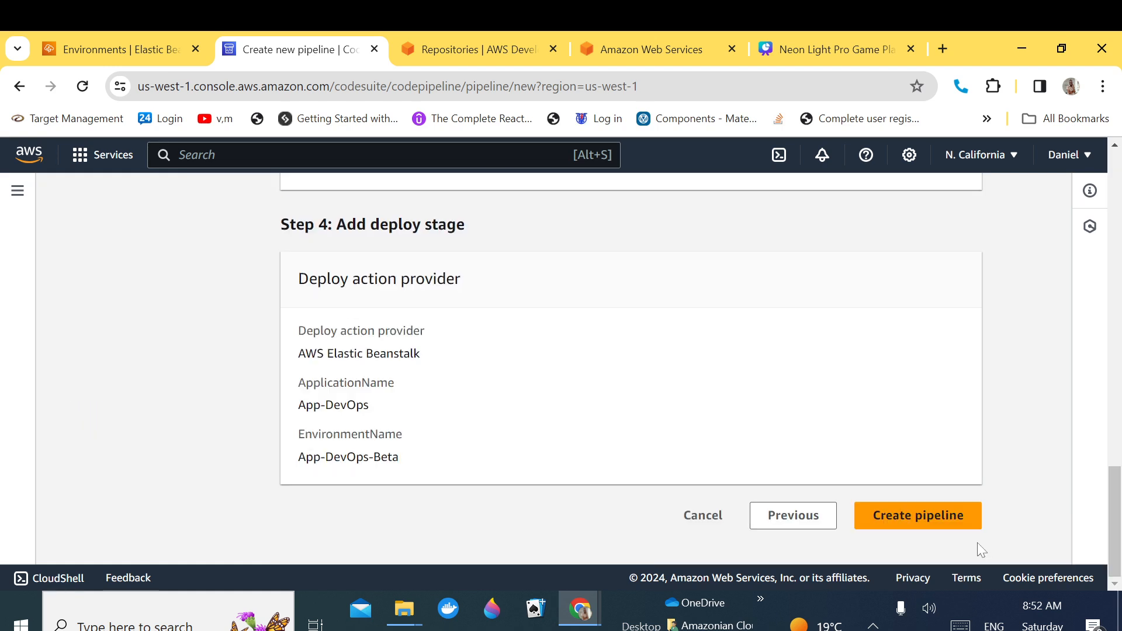
pyautogui.click(923, 526)
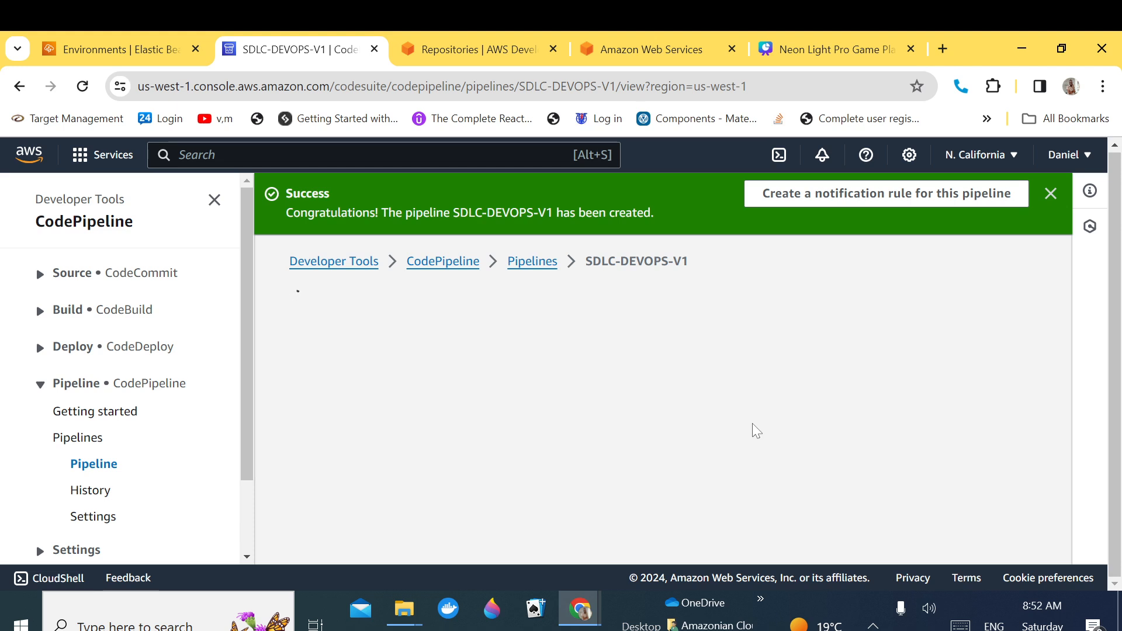
# - Look over the Source and Deploy stages of the newly created pipeline
pyautogui.scroll(-10, 752, 424)
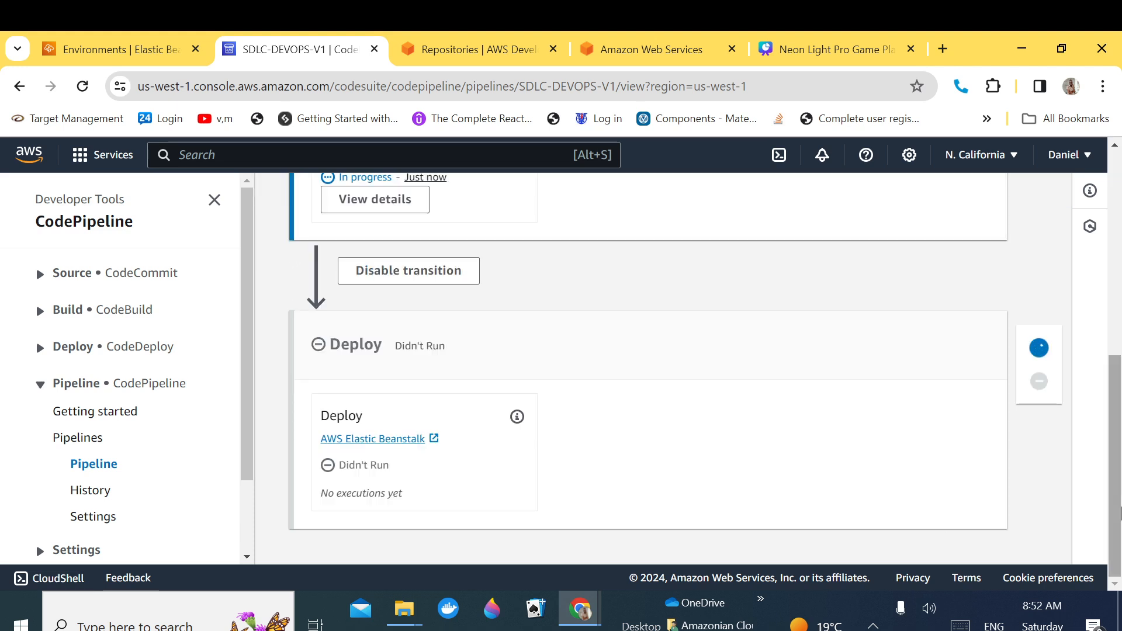
pyautogui.moveTo(1112, 445); pyautogui.dragTo(1097, 356)
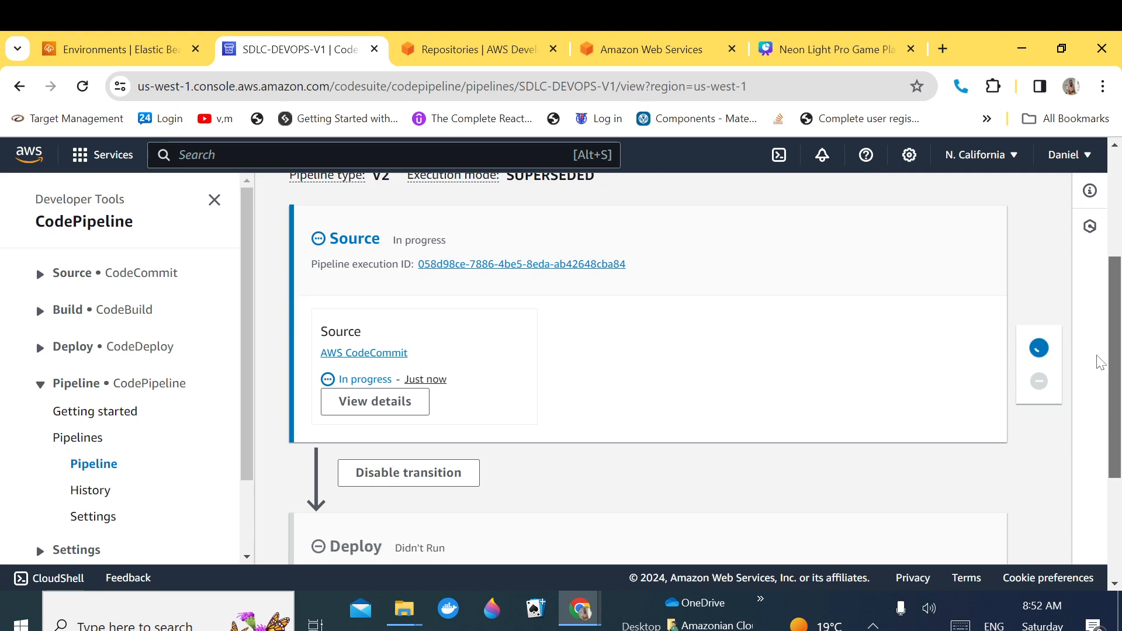
pyautogui.moveTo(1098, 362); pyautogui.dragTo(1096, 462)
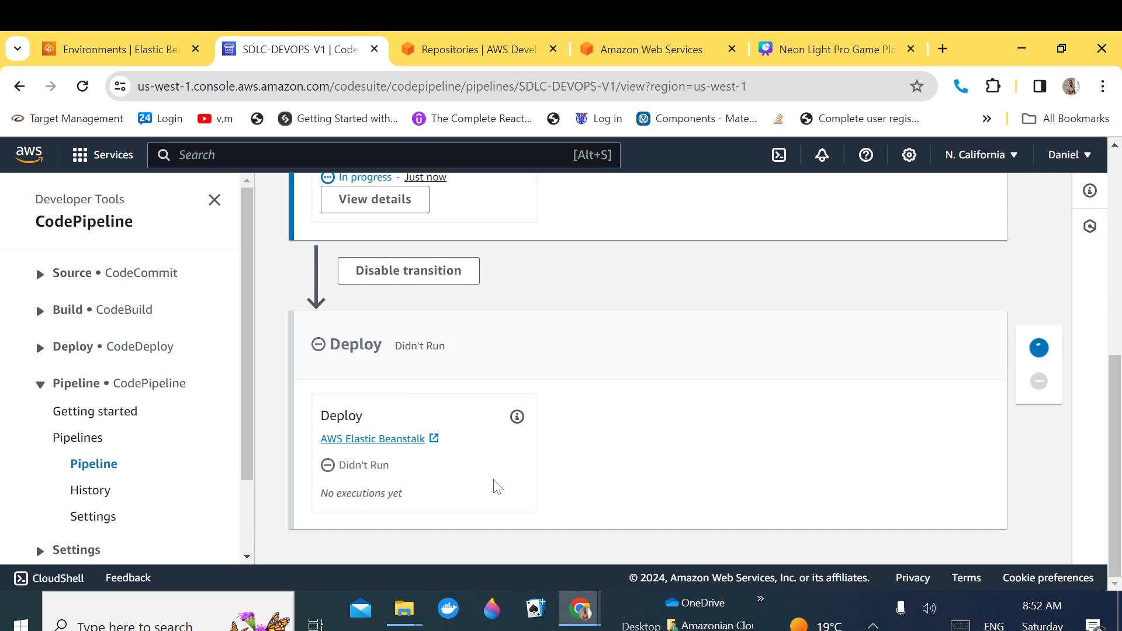
# - Open the App-DevOps-Beta and App-DevOps-Prod environments from the Elastic Beanstalk environments list in separate new browser tabs
pyautogui.click(137, 57)
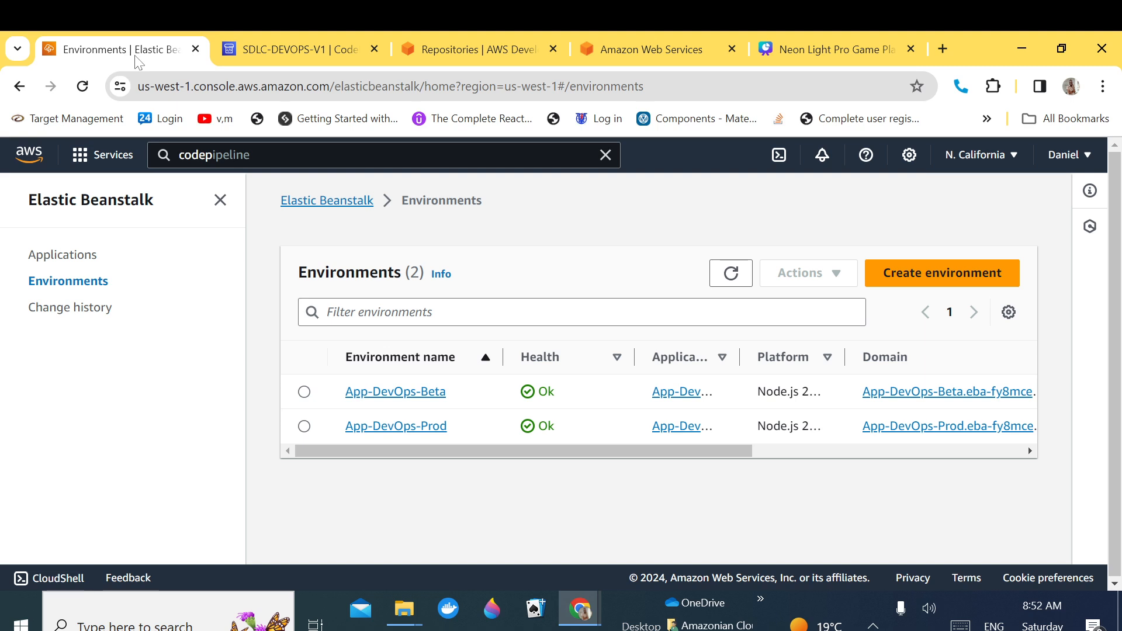
pyautogui.rightClick(397, 386)
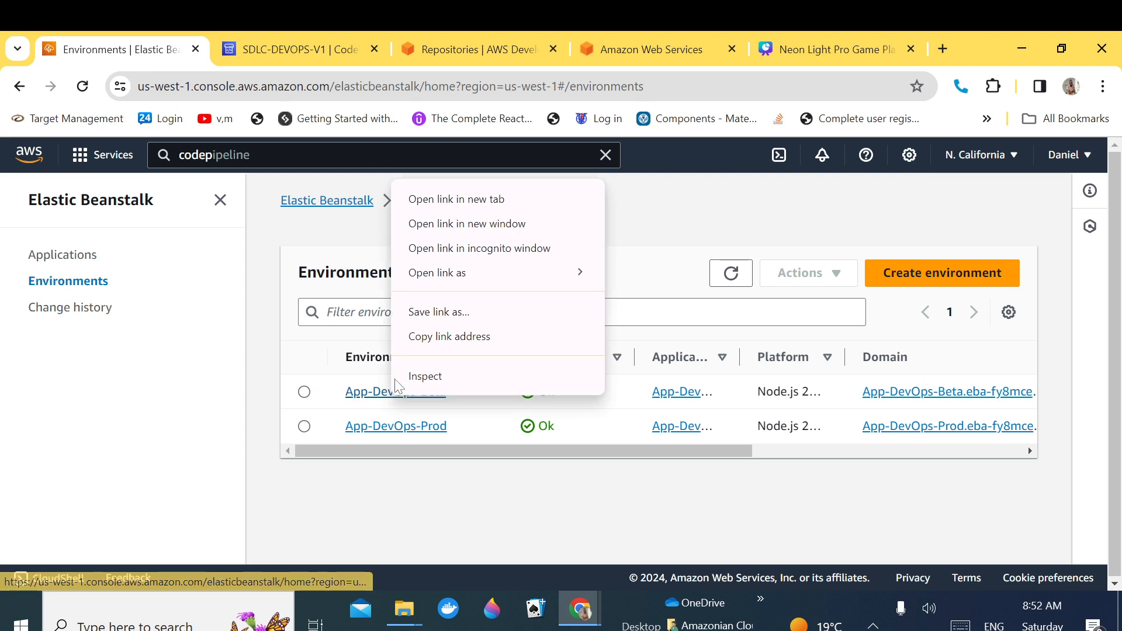
pyautogui.press('t')
pyautogui.rightClick(402, 421)
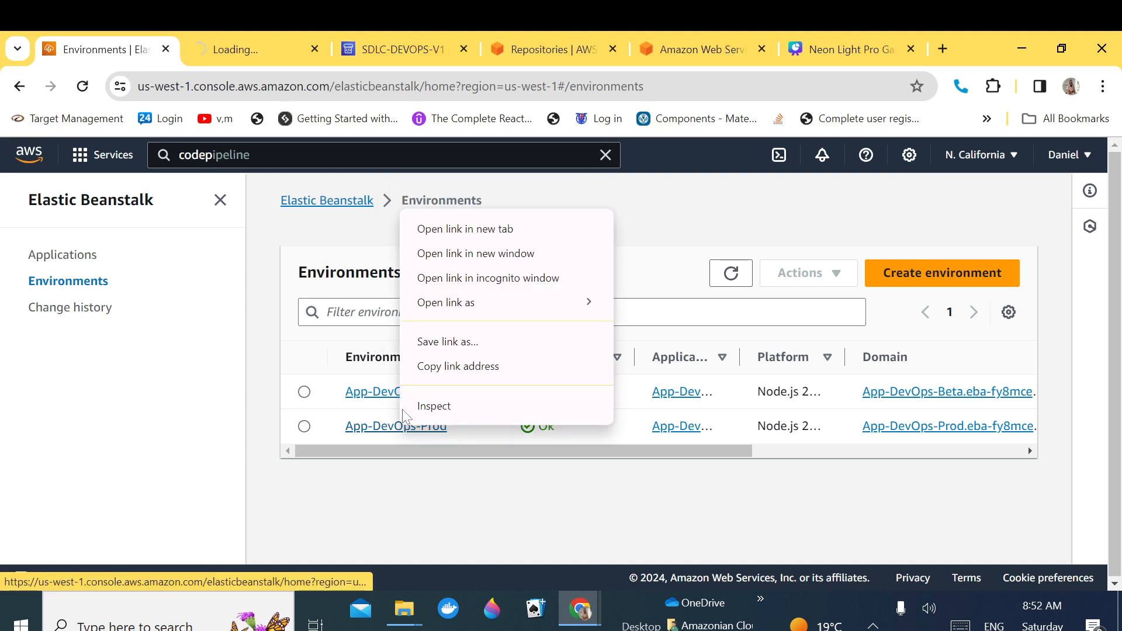
pyautogui.click(465, 229)
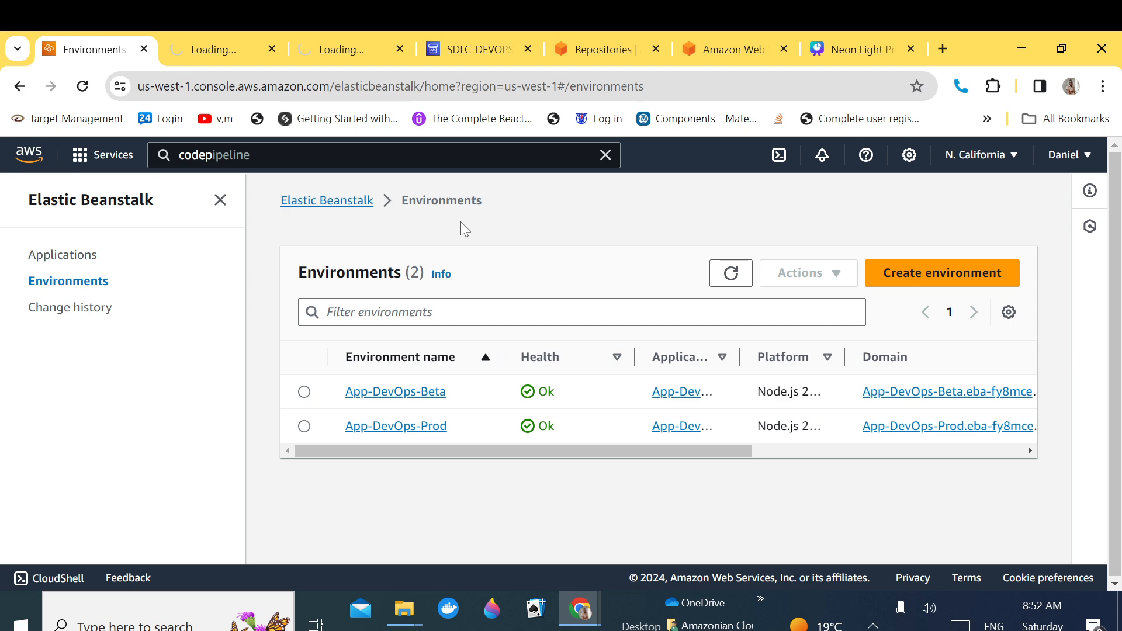
# - Return to the SDLC-DEVOPS-V1 pipeline and monitor the progress of its Source and Deploy stages
pyautogui.click(464, 58)
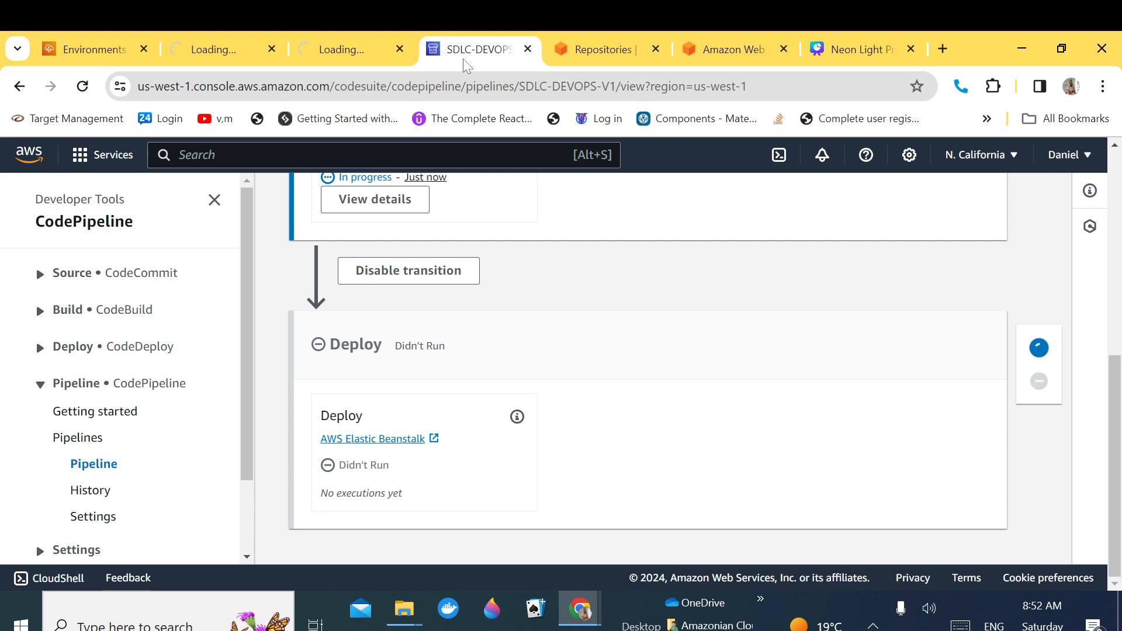
pyautogui.scroll(2, 1120, 483)
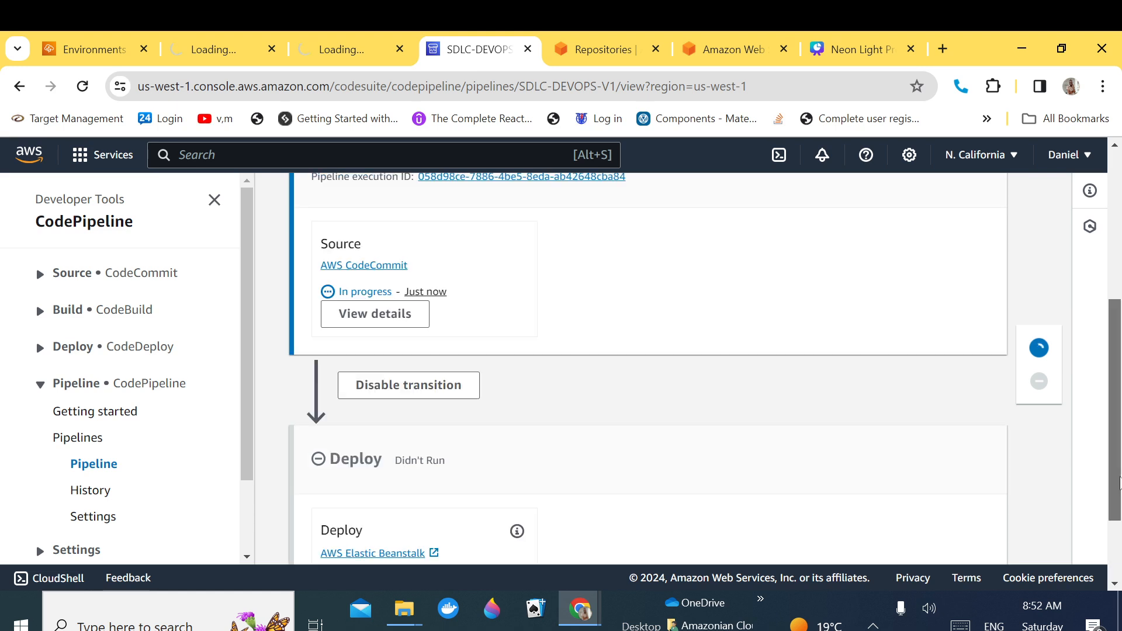
pyautogui.moveTo(1120, 483); pyautogui.dragTo(1114, 453)
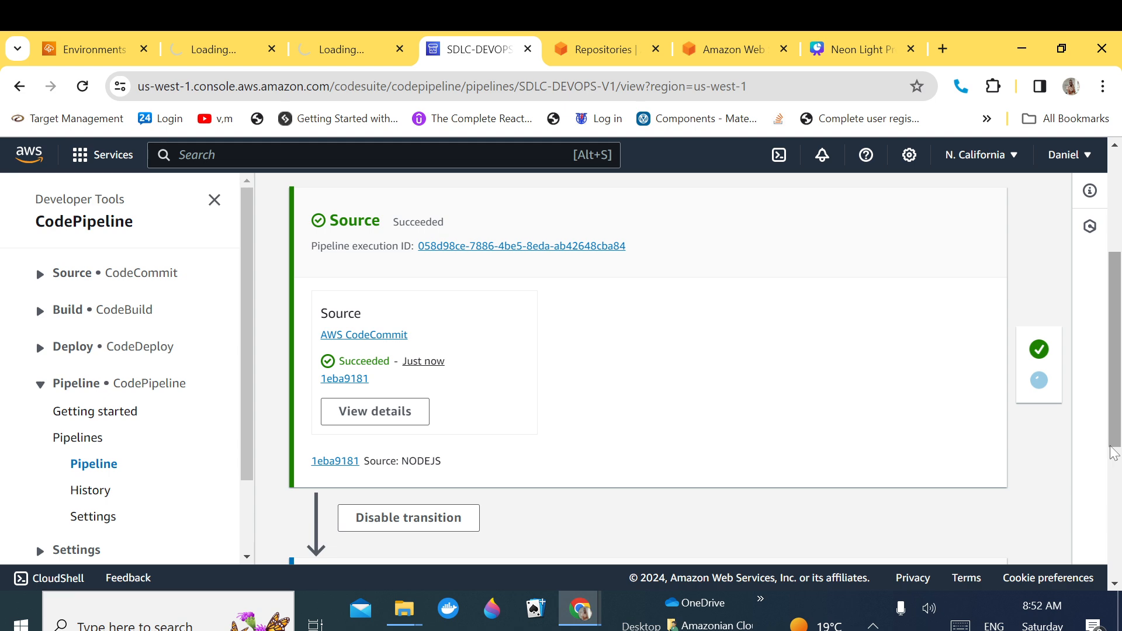
pyautogui.scroll(-4, 1115, 453)
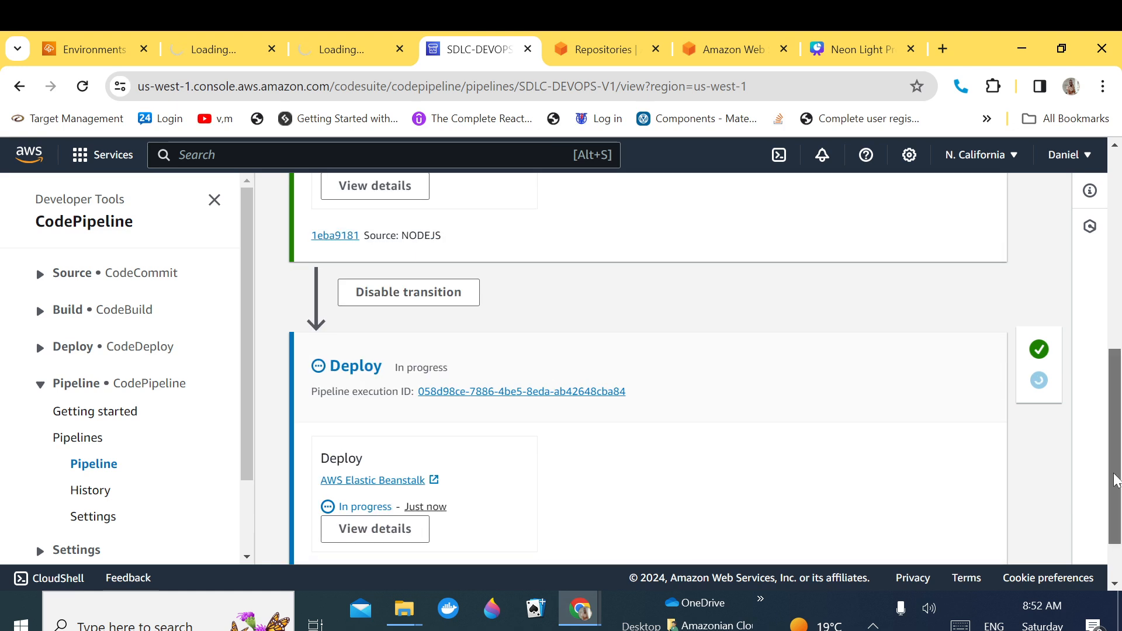
pyautogui.moveTo(1117, 481); pyautogui.dragTo(1117, 491)
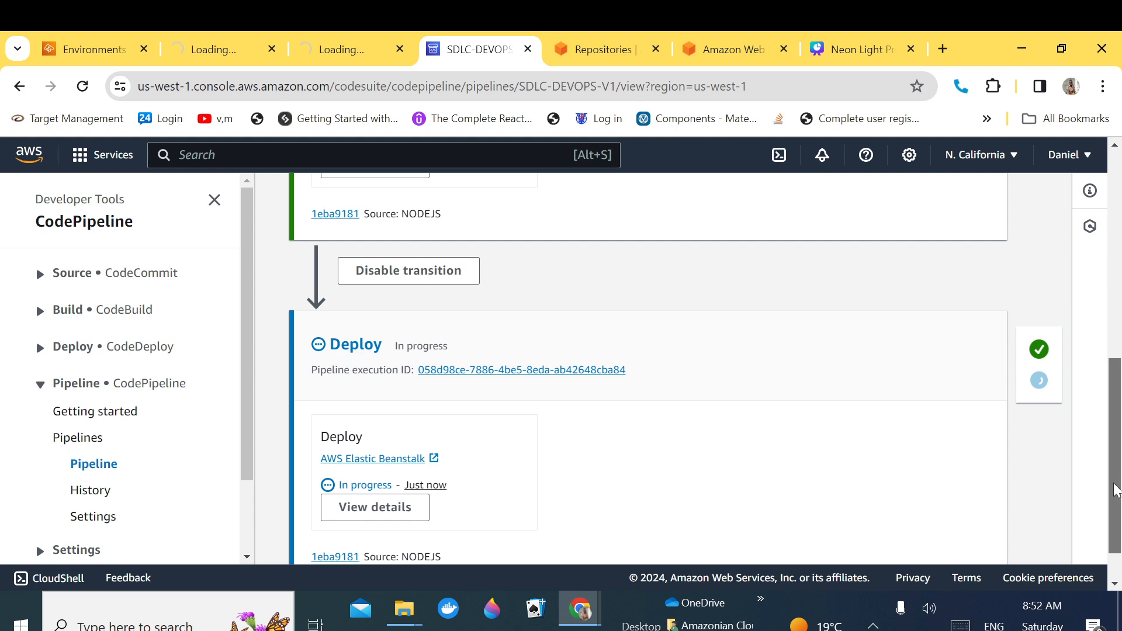
pyautogui.moveTo(1117, 490); pyautogui.dragTo(1117, 513)
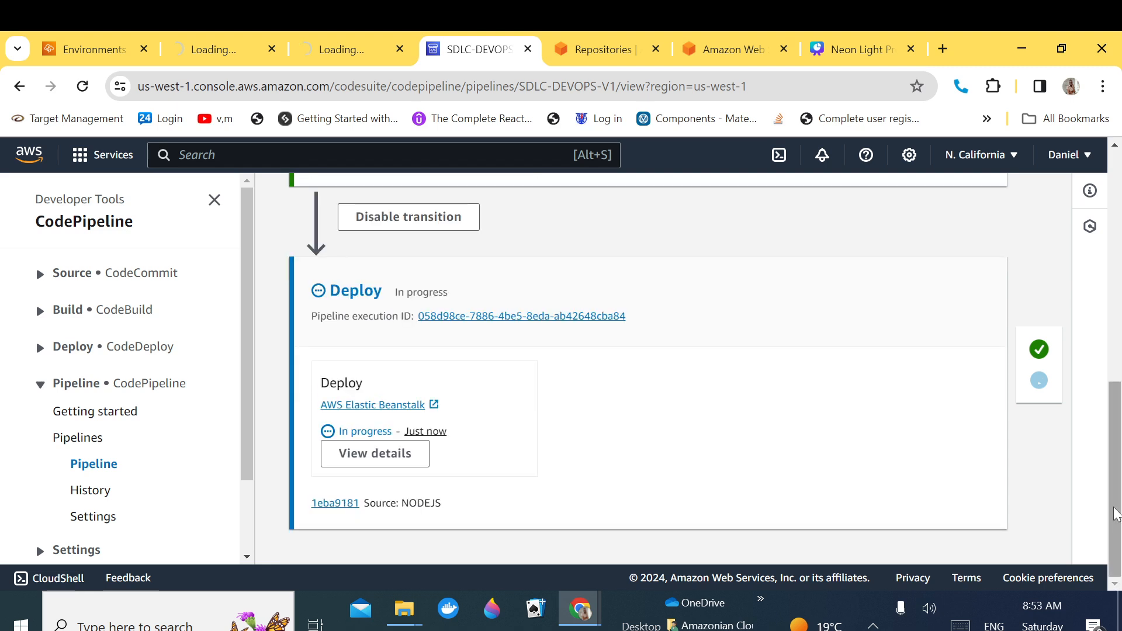
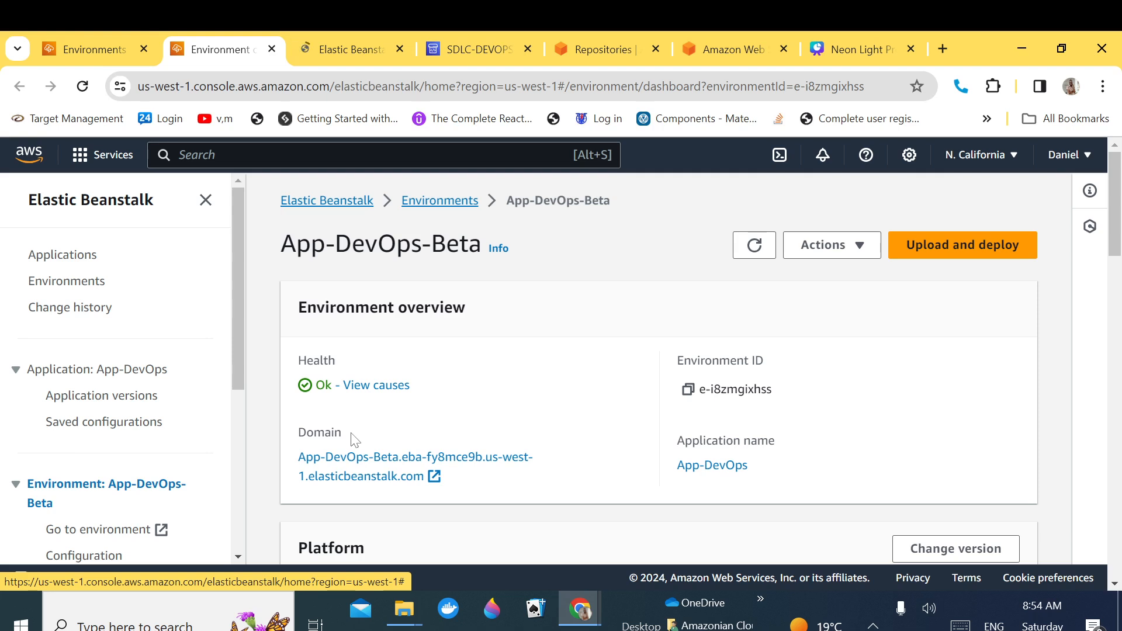
# - Open the App-DevOps-Beta website and compare its background with the background-color in index.html in Visual Studio Code
pyautogui.click(340, 469)
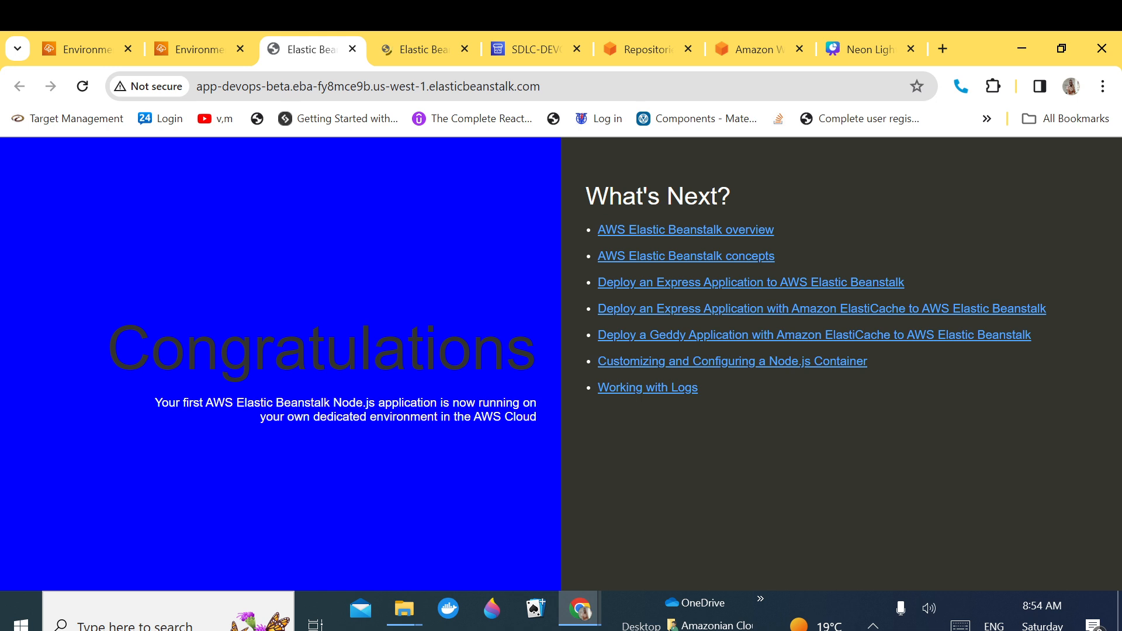
pyautogui.hotkey('alt', 'Tab')
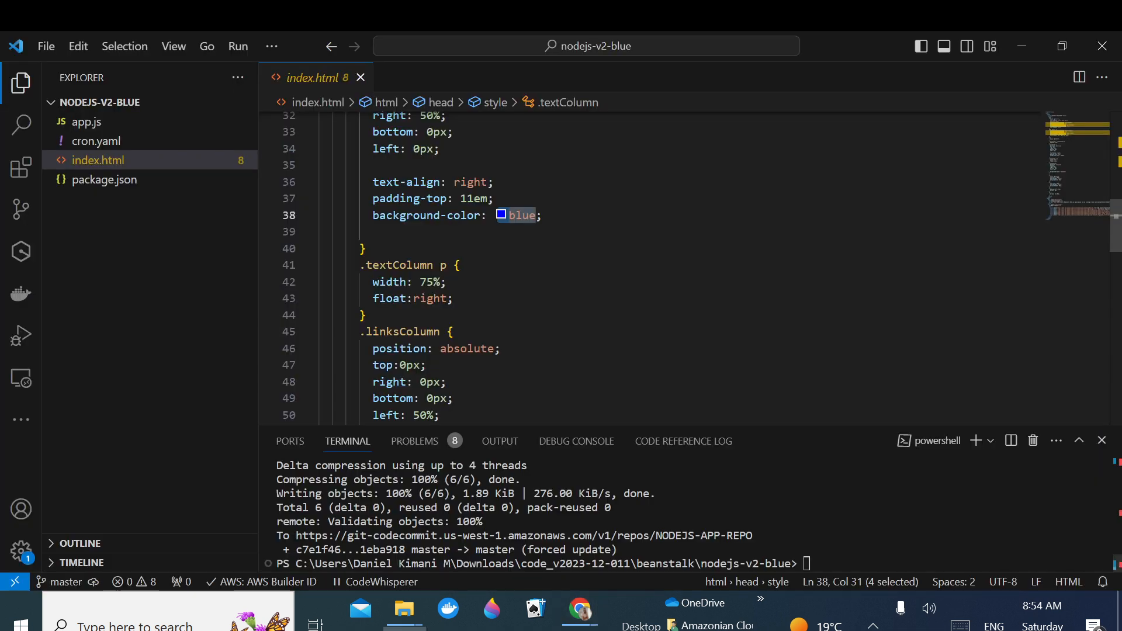
pyautogui.click(1025, 46)
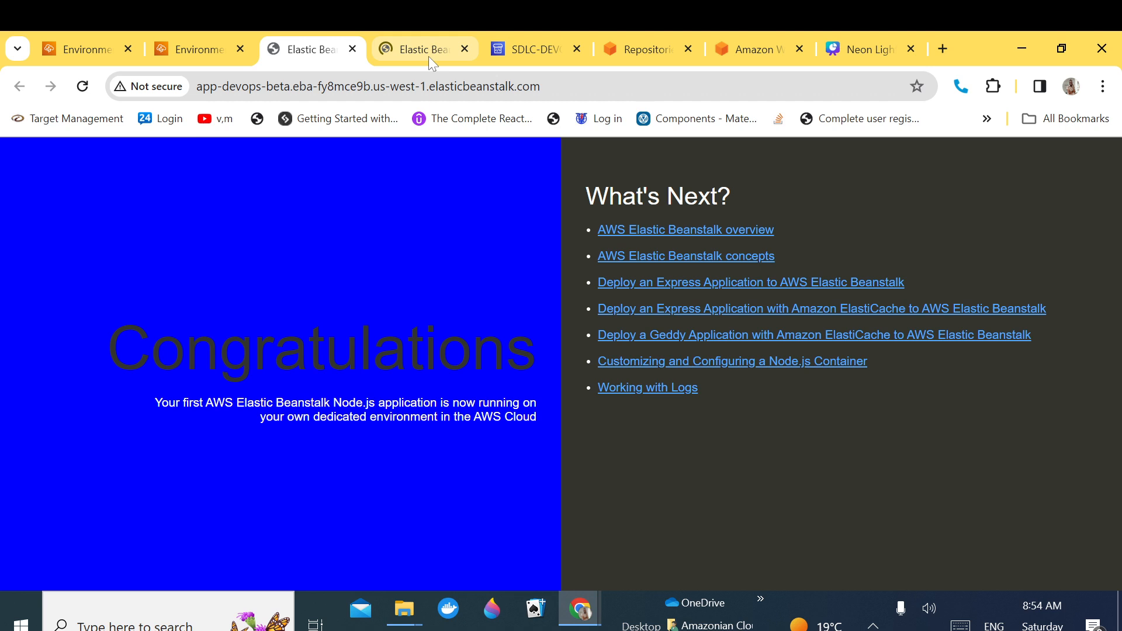
# - Open the App-DevOps-Prod website from its environment page and compare it with the App-DevOps-Beta website
pyautogui.click(429, 56)
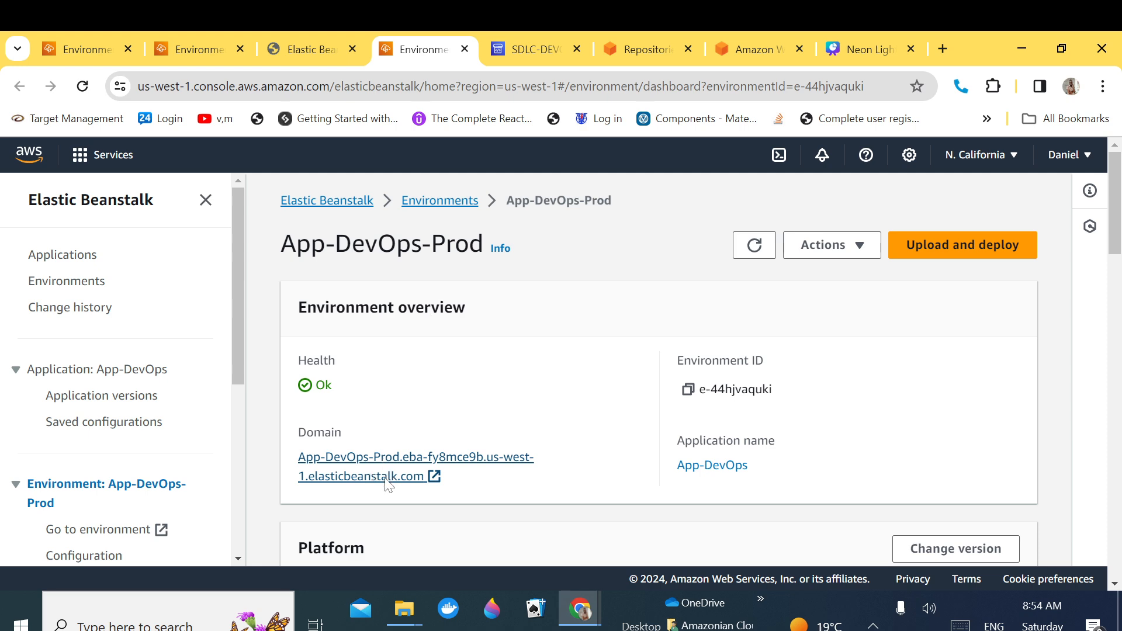
pyautogui.click(386, 478)
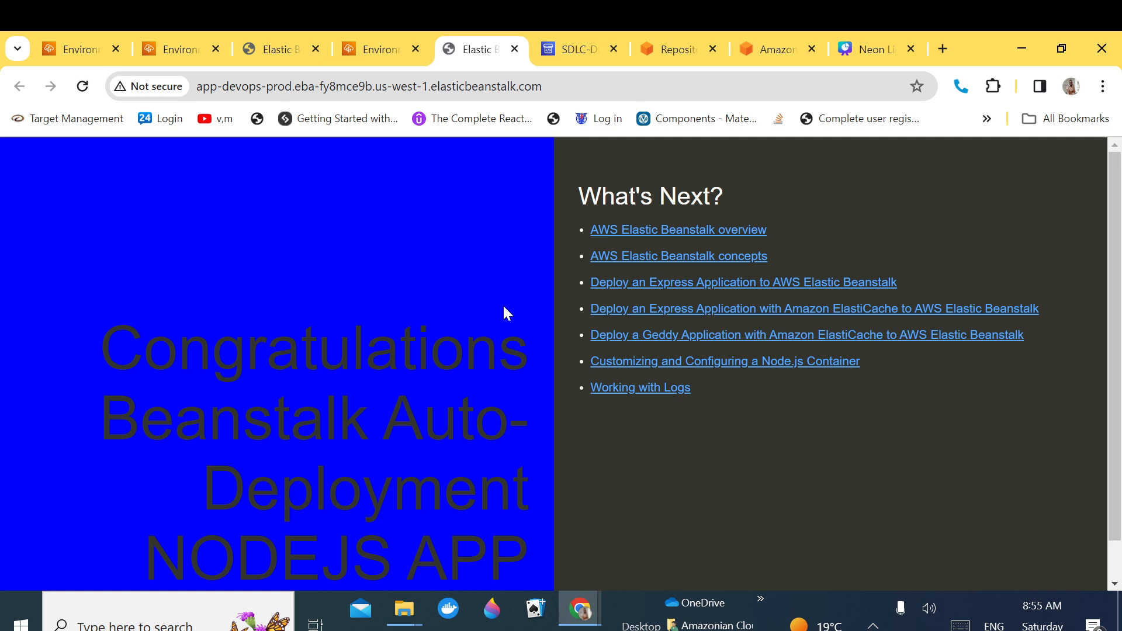
pyautogui.click(264, 47)
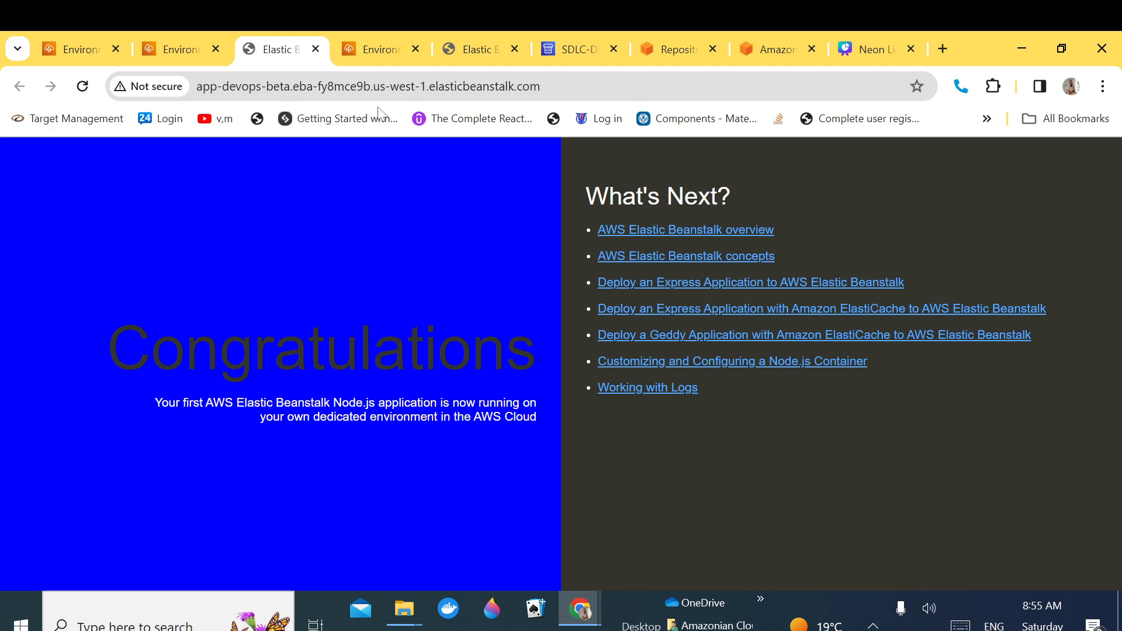
pyautogui.click(464, 52)
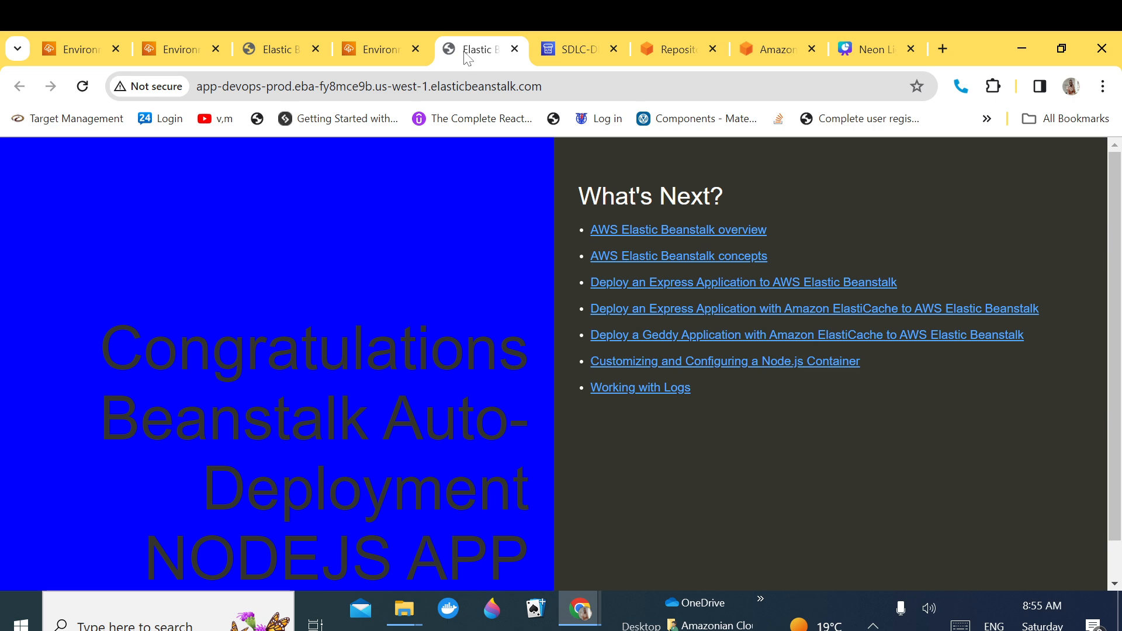
pyautogui.click(159, 49)
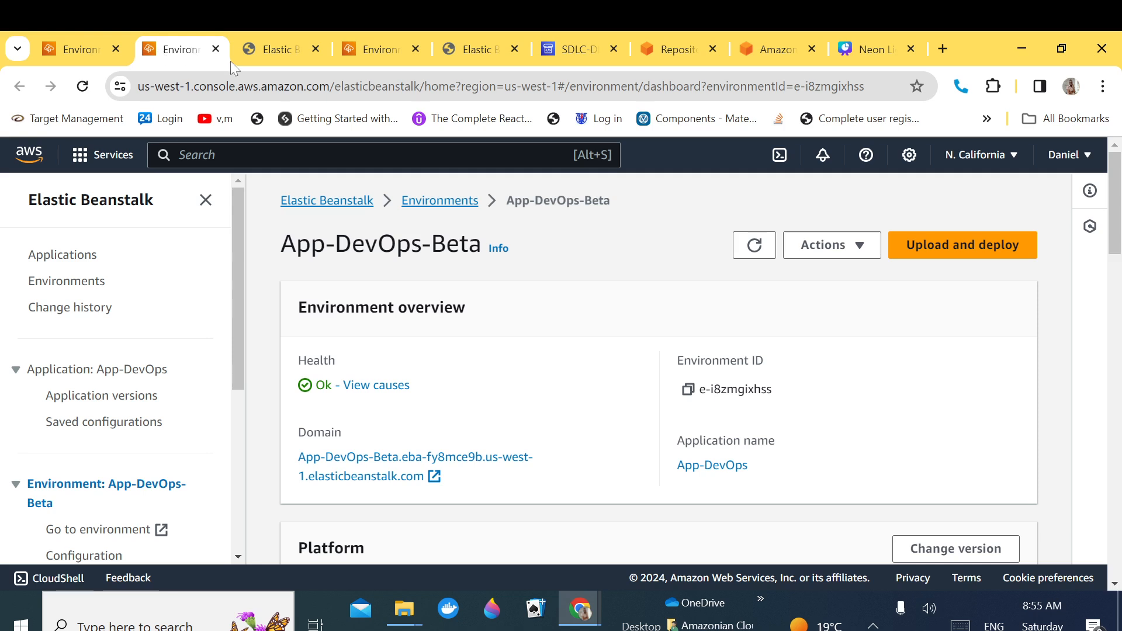
# - Return to the SDLC-DEVOPS-V1 pipeline and open it for editing
pyautogui.click(578, 51)
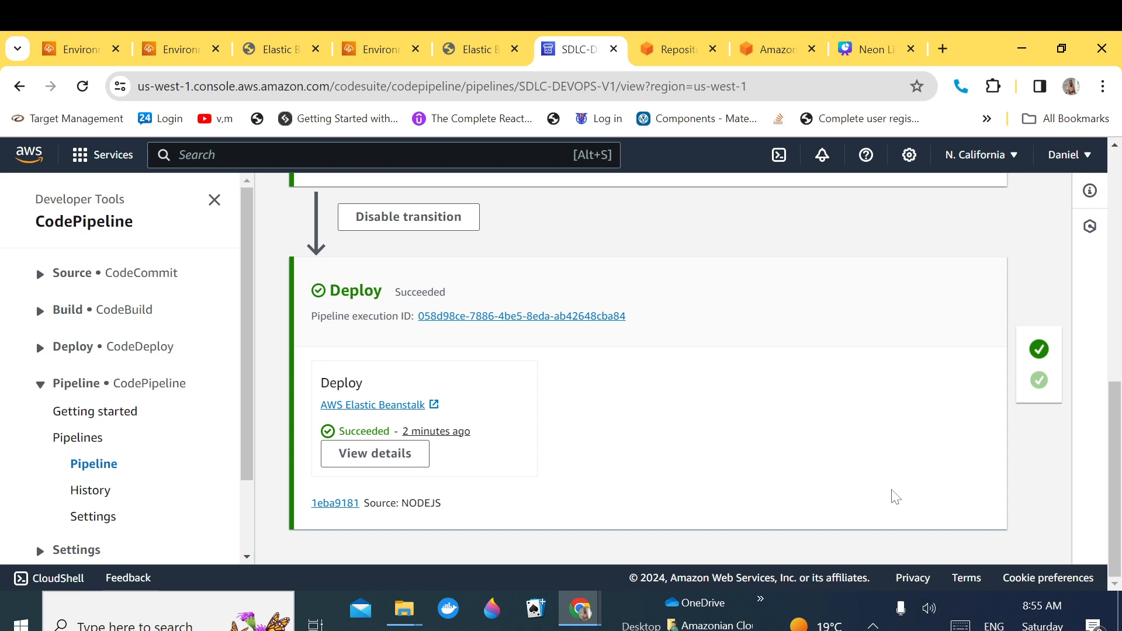
pyautogui.moveTo(1109, 499); pyautogui.dragTo(1109, 293)
pyautogui.click(436, 301)
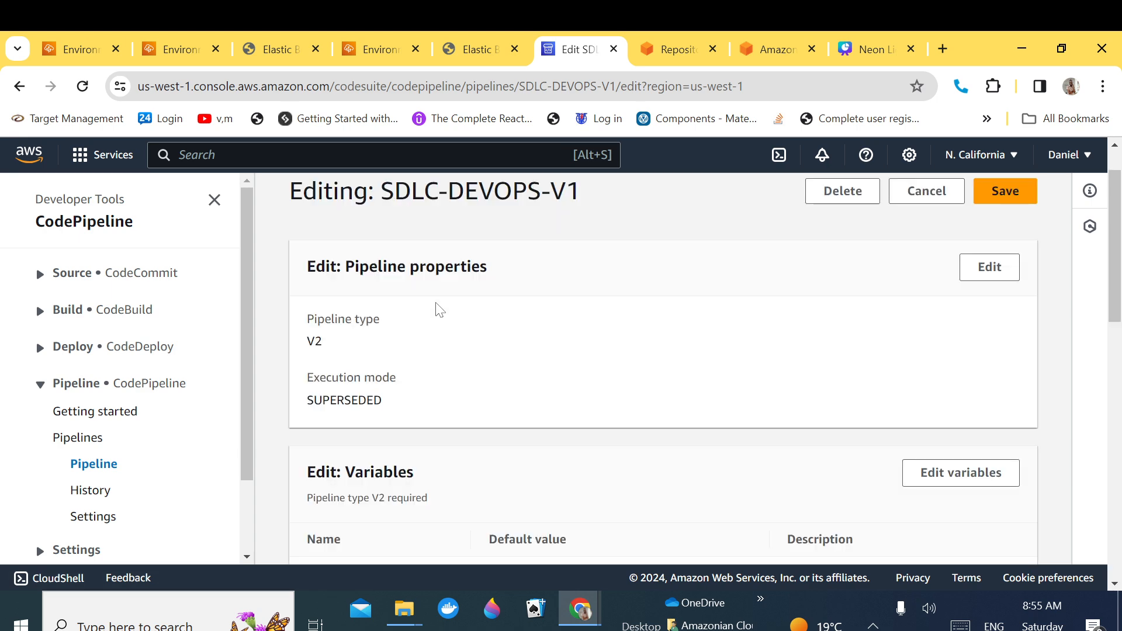
# - Add a stage named PROD-STAGE after the Deploy stage of the pipeline
pyautogui.moveTo(1109, 282); pyautogui.dragTo(1093, 567)
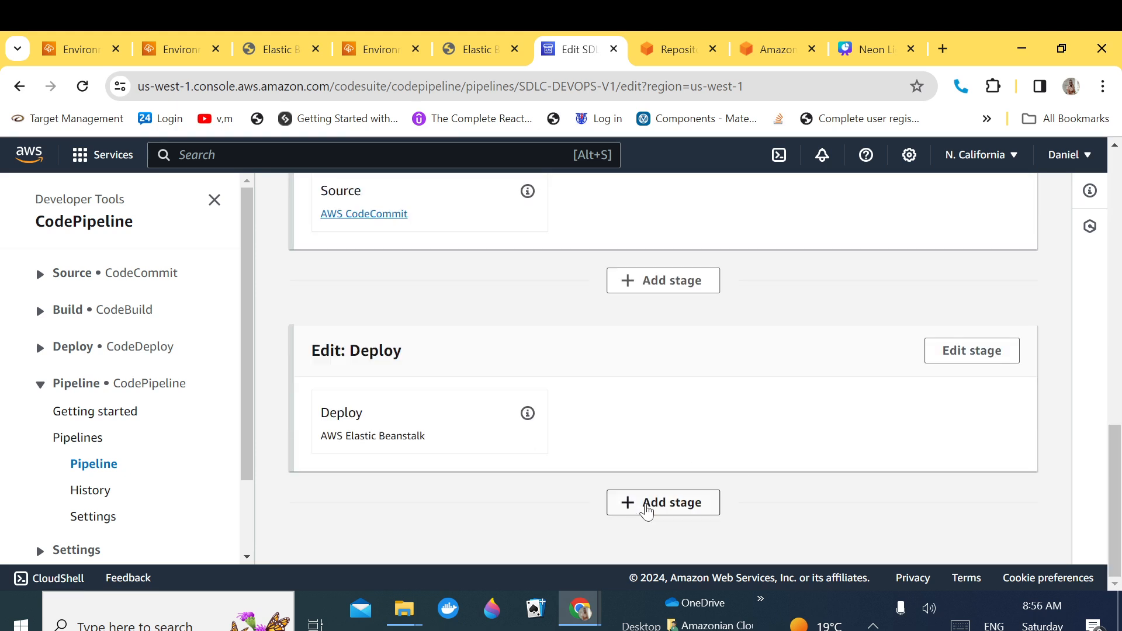
pyautogui.click(648, 504)
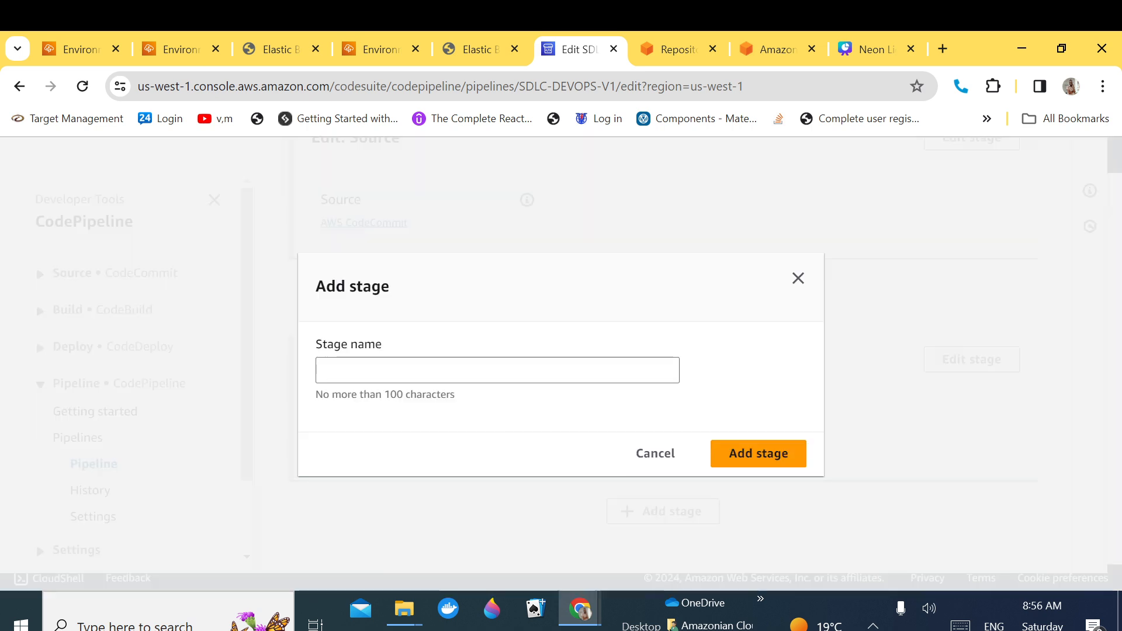
pyautogui.click(420, 370)
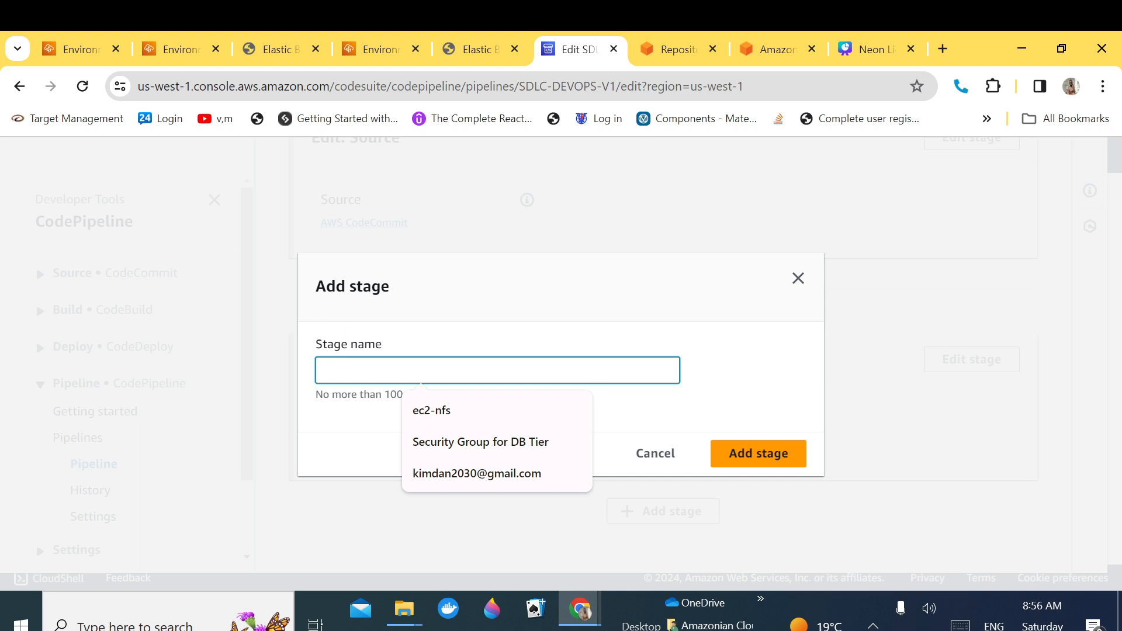
pyautogui.write('PROD-STAGE')
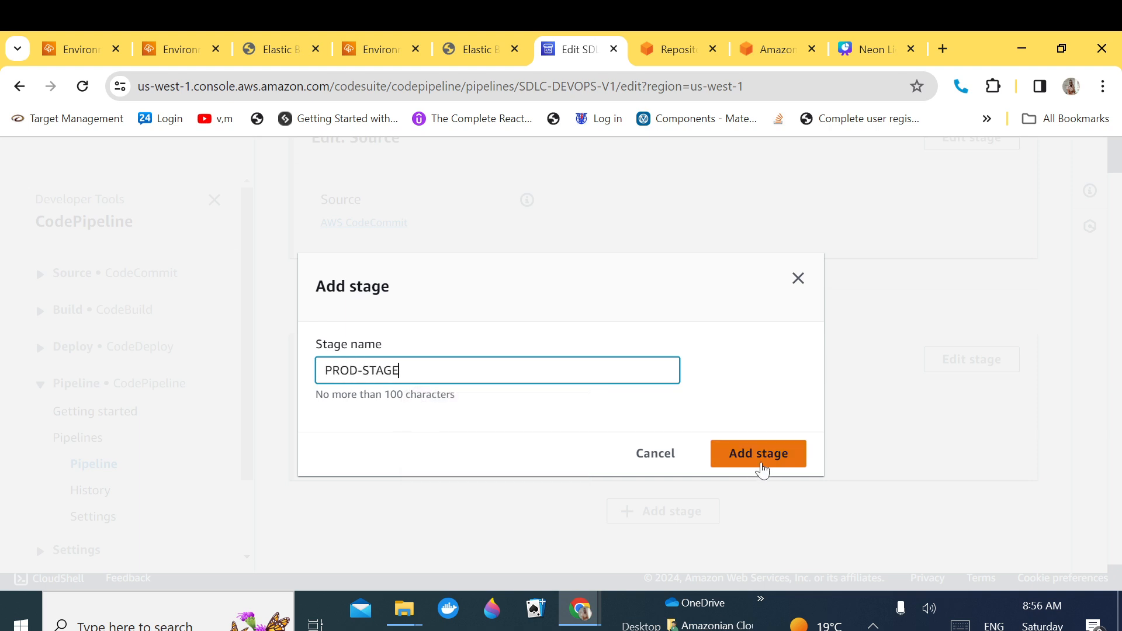
pyautogui.click(760, 466)
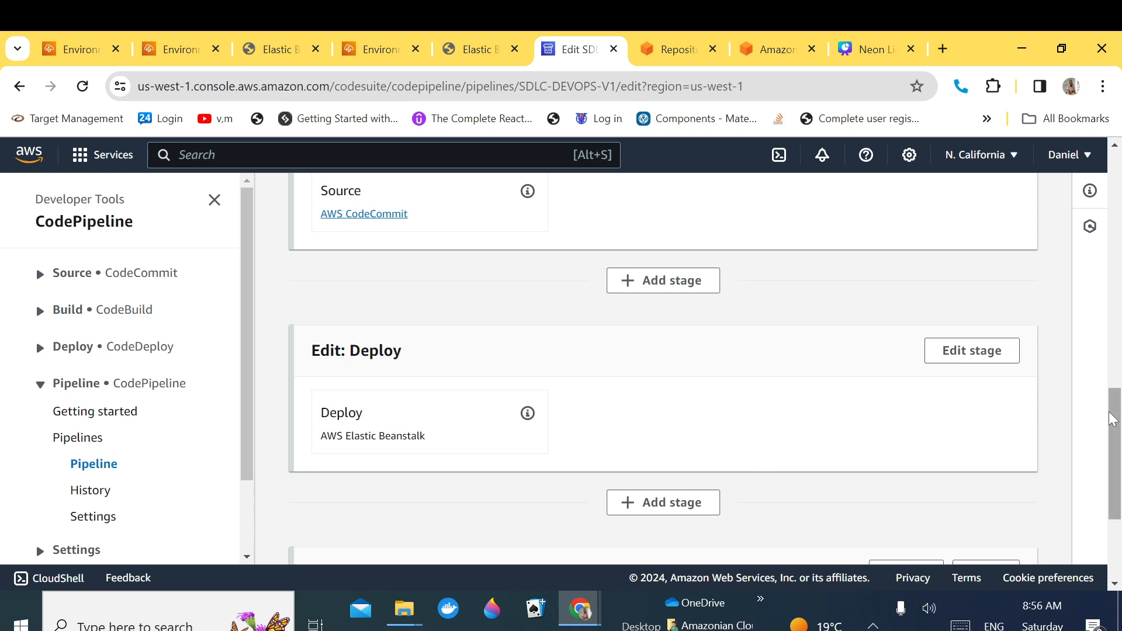
# - Add an action named PRODUCTION to PROD-STAGE with AWS Elastic Beanstalk as its action provider
pyautogui.scroll(-3, 1113, 461)
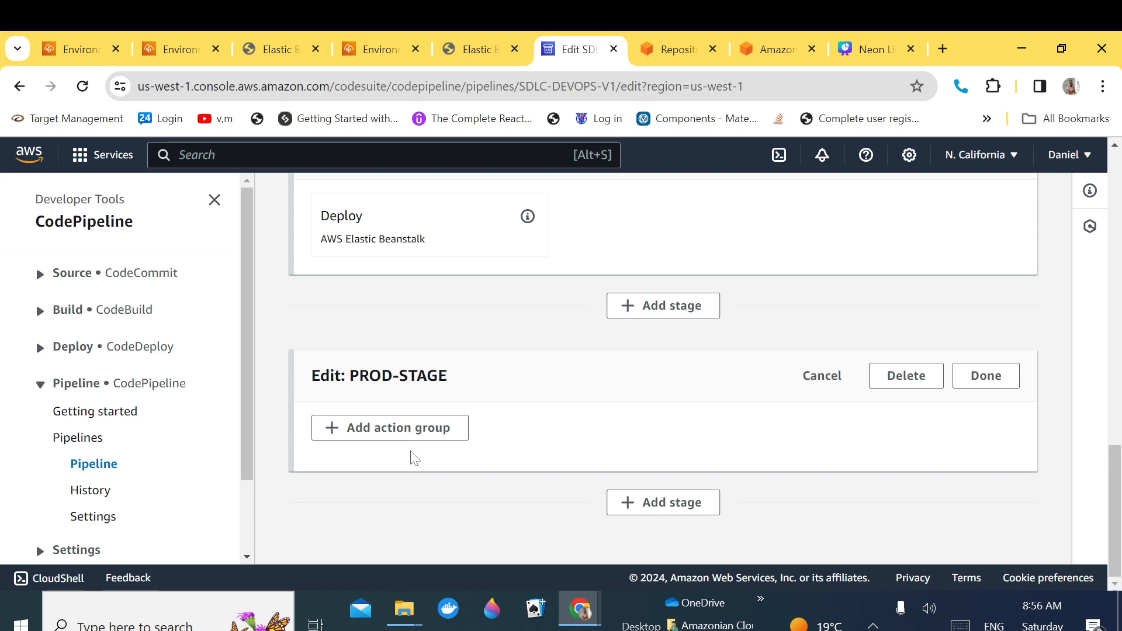
pyautogui.click(398, 435)
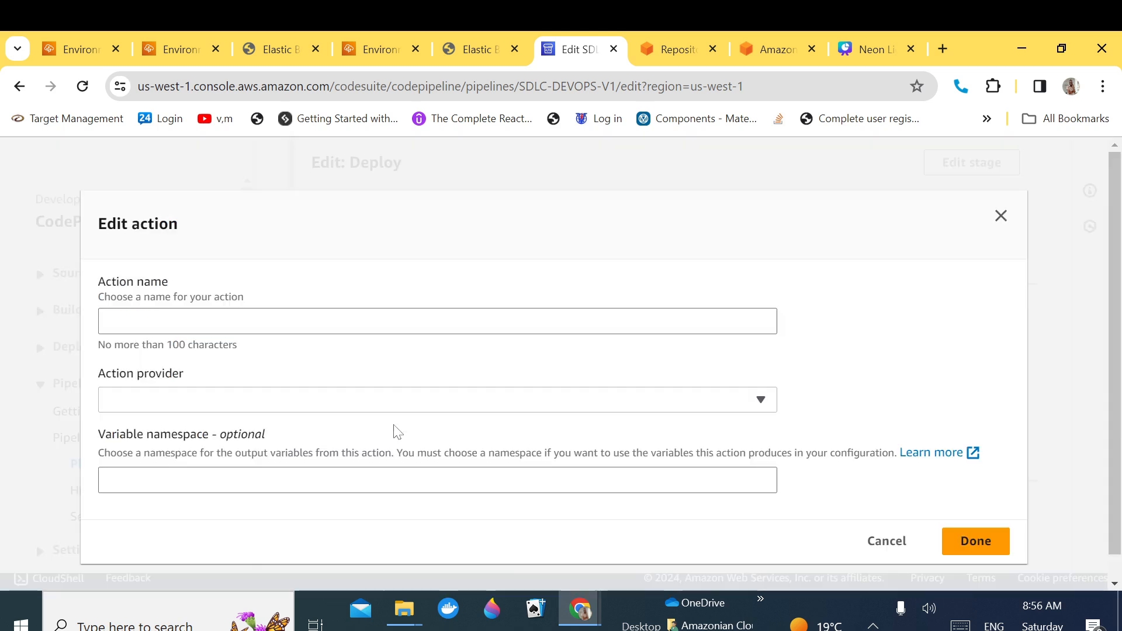
pyautogui.click(203, 321)
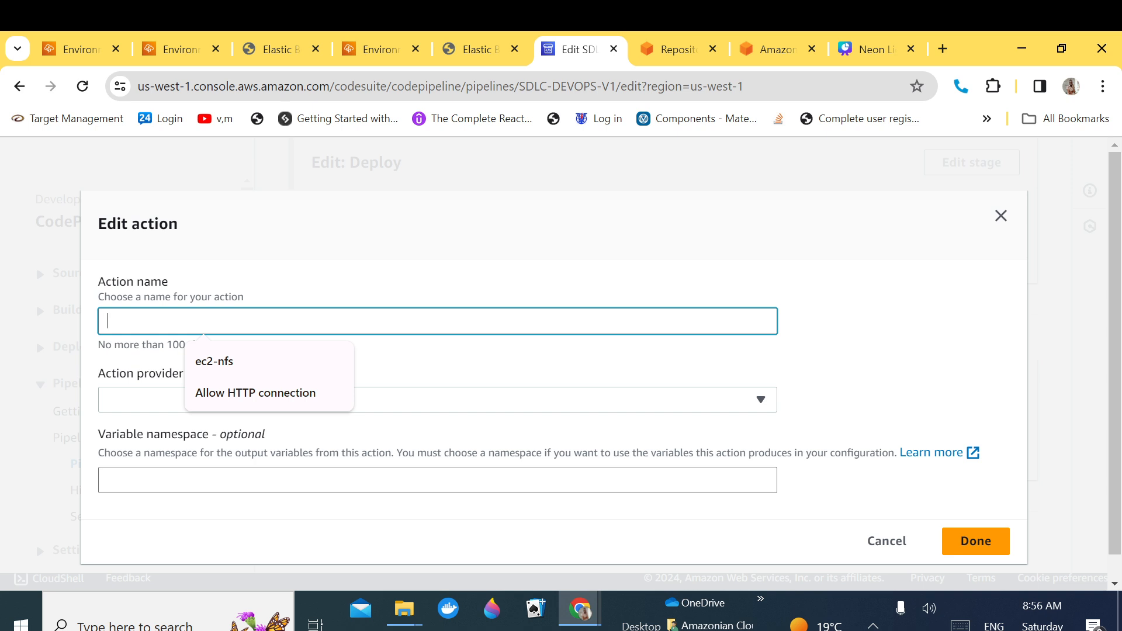
pyautogui.write('P')
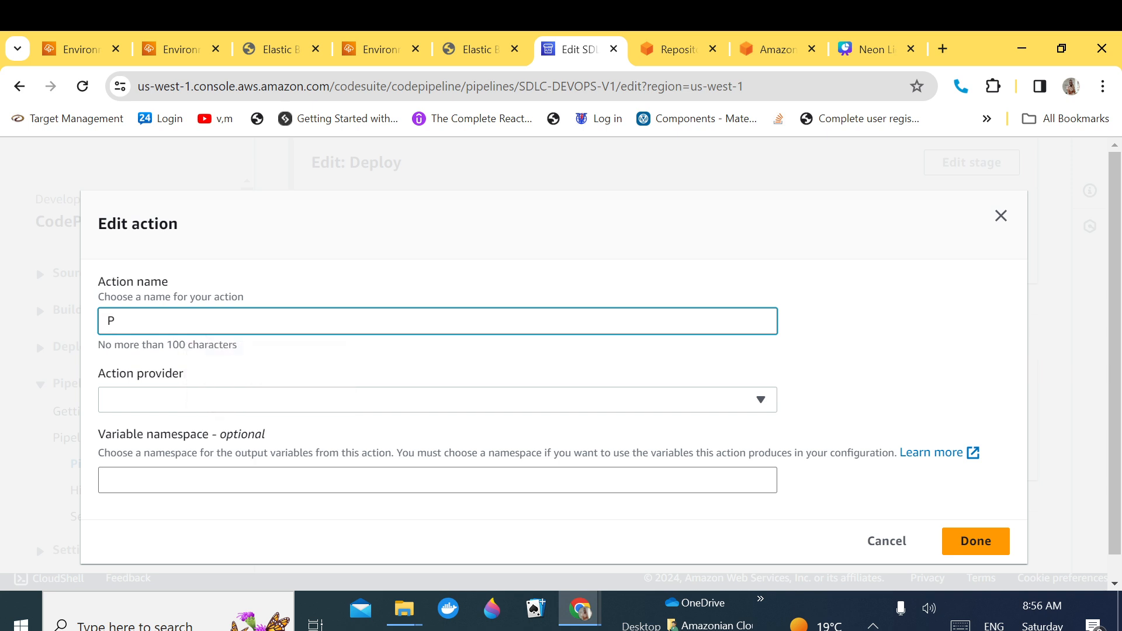
pyautogui.write('RODUCTION')
pyautogui.click(260, 402)
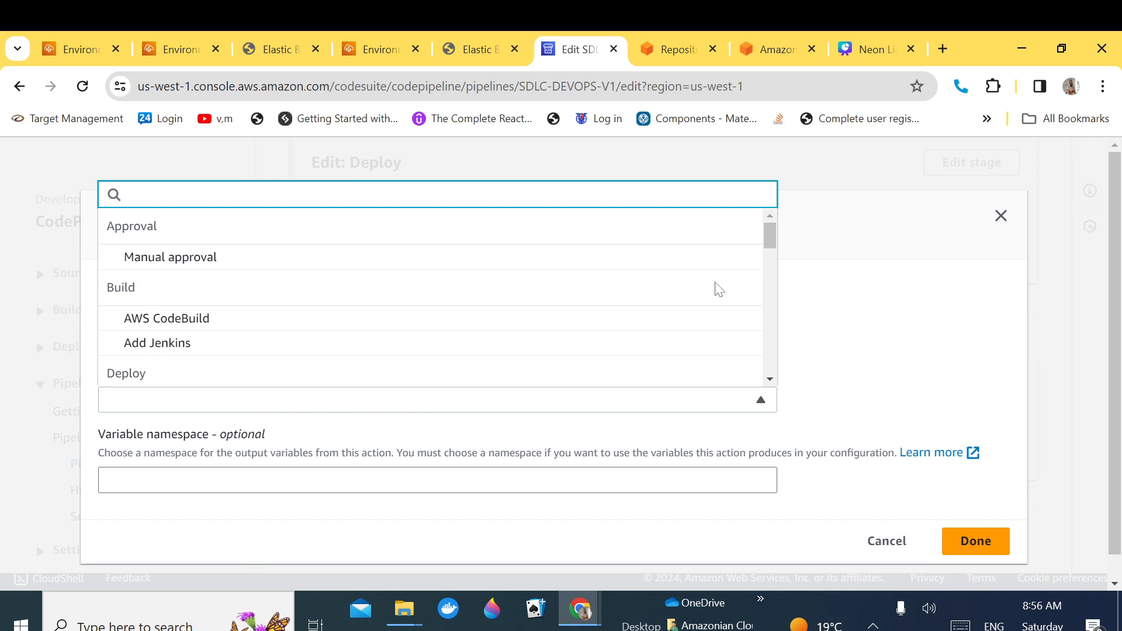
pyautogui.scroll(-1, 769, 248)
pyautogui.scroll(-5, 770, 249)
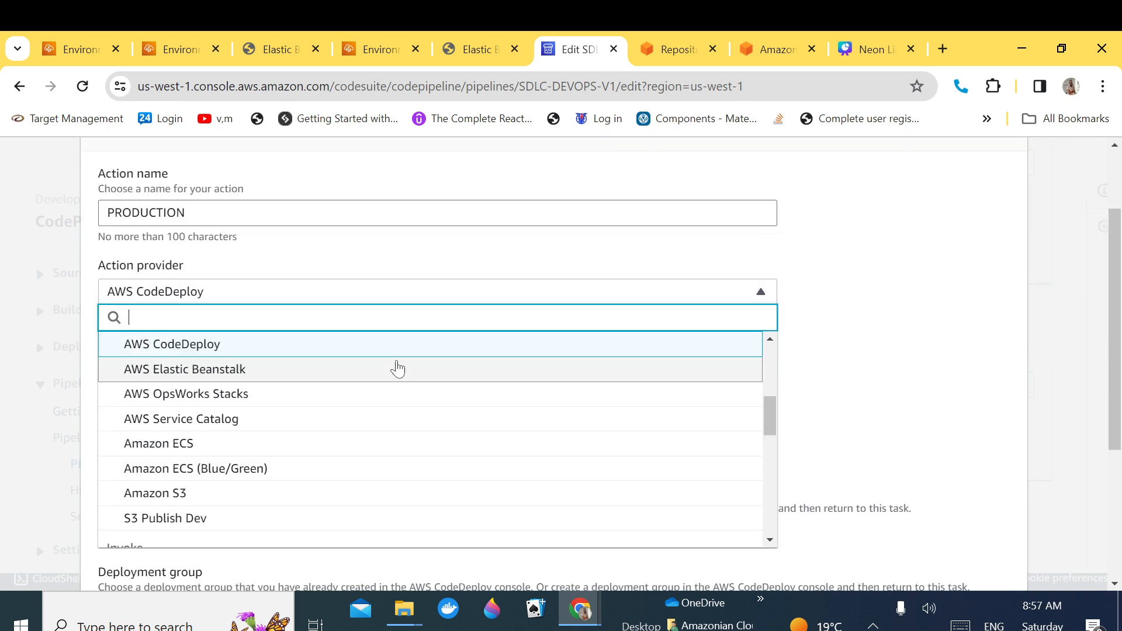
pyautogui.click(396, 368)
# - Set the PRODUCTION action's input artifact to SourceArtifact, application to App-DevOps and environment to App-DevOps-Prod, and save the action
pyautogui.scroll(-3, 687, 326)
pyautogui.click(469, 278)
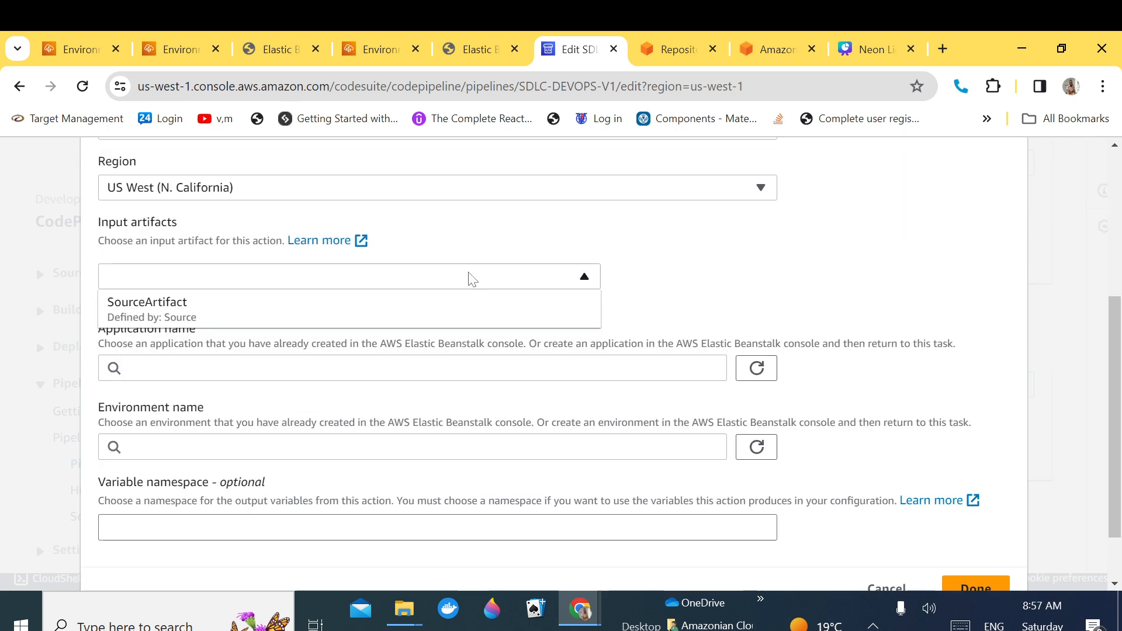
pyautogui.click(436, 309)
pyautogui.click(422, 363)
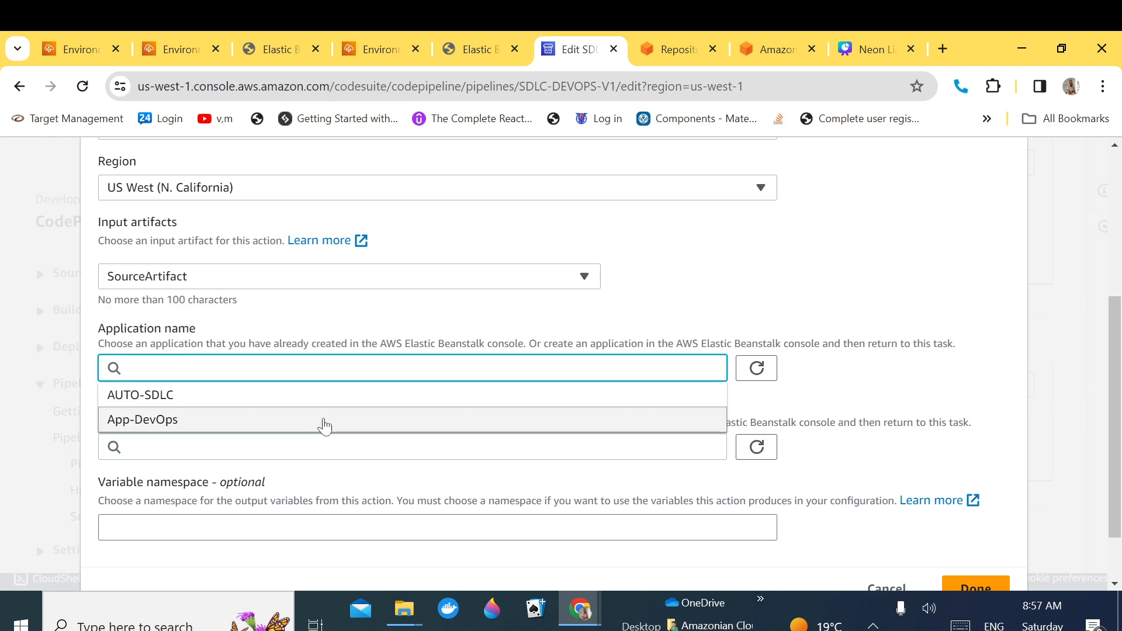
pyautogui.click(323, 427)
pyautogui.click(331, 447)
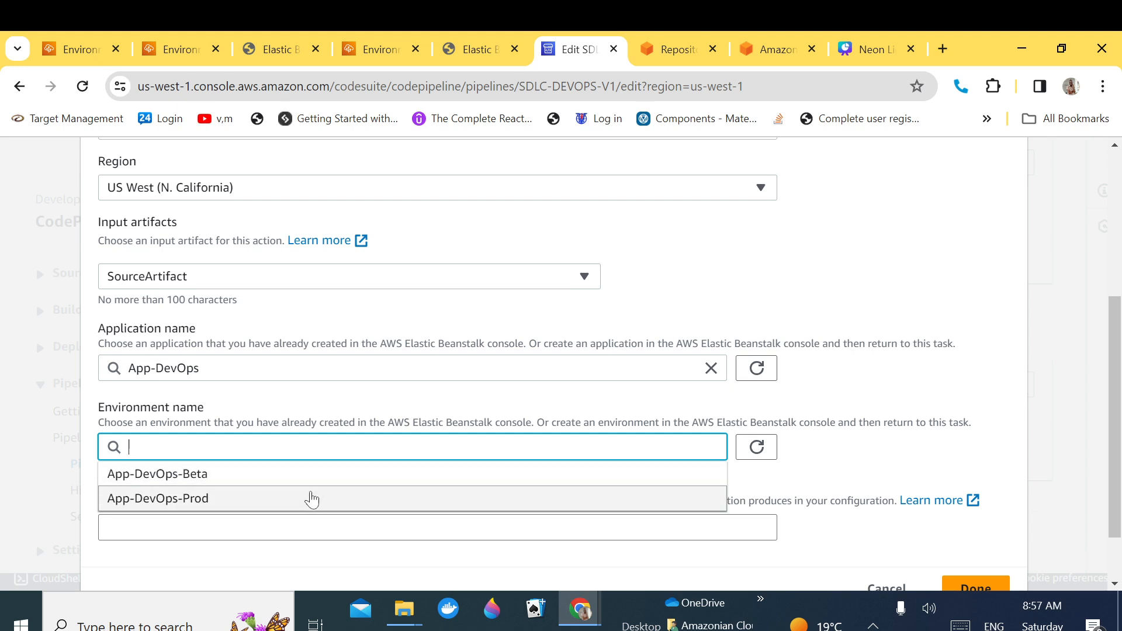
pyautogui.click(313, 497)
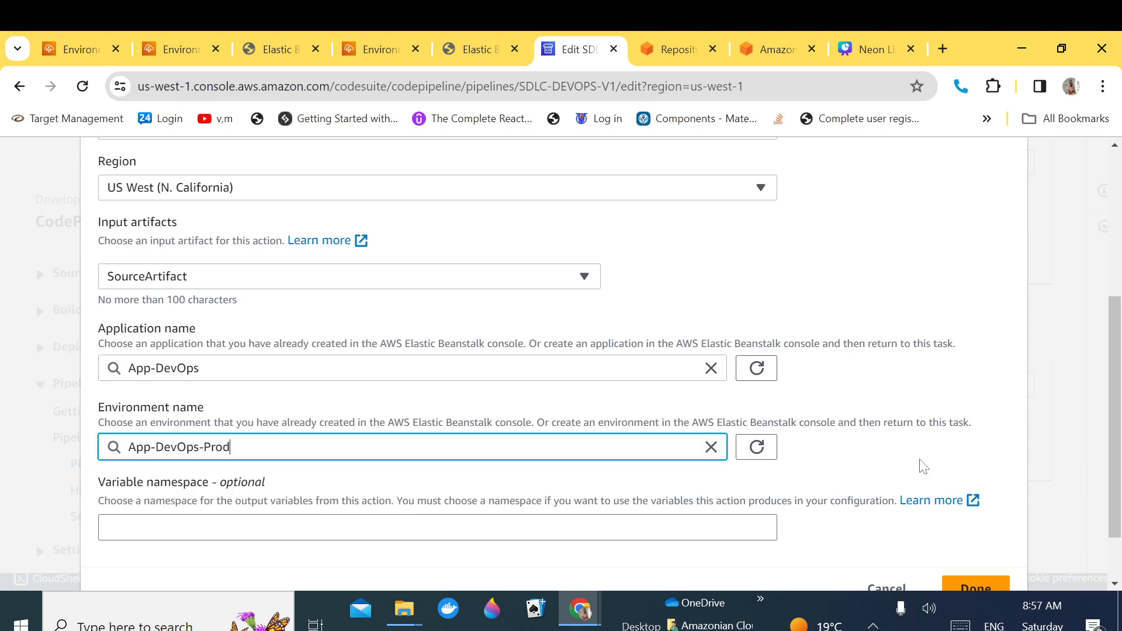
pyautogui.scroll(-1, 1115, 462)
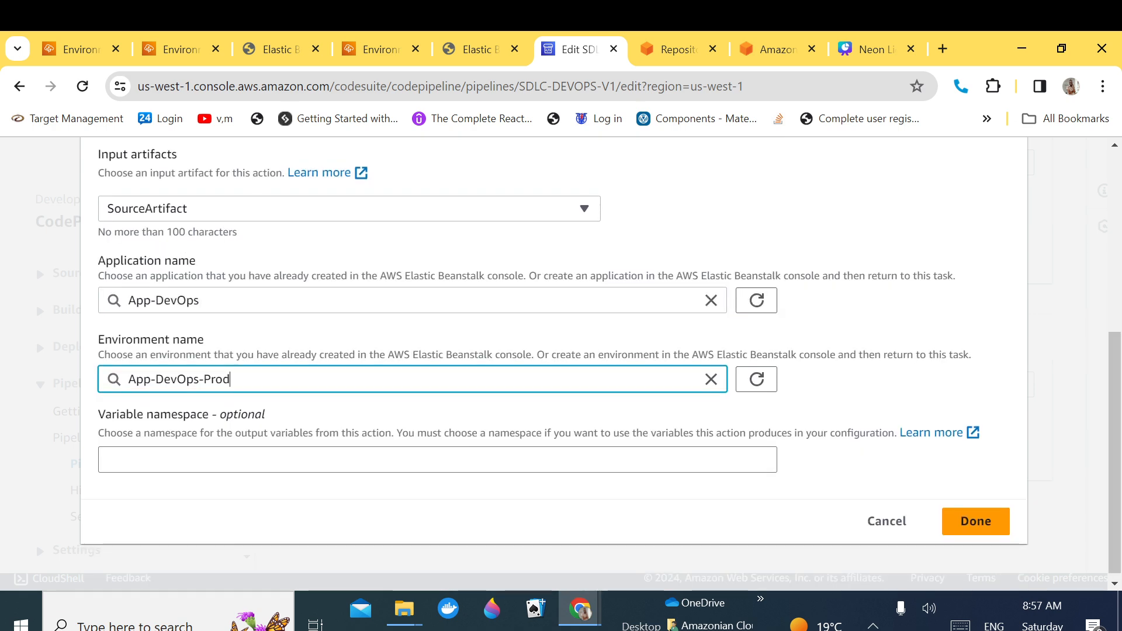
pyautogui.click(204, 459)
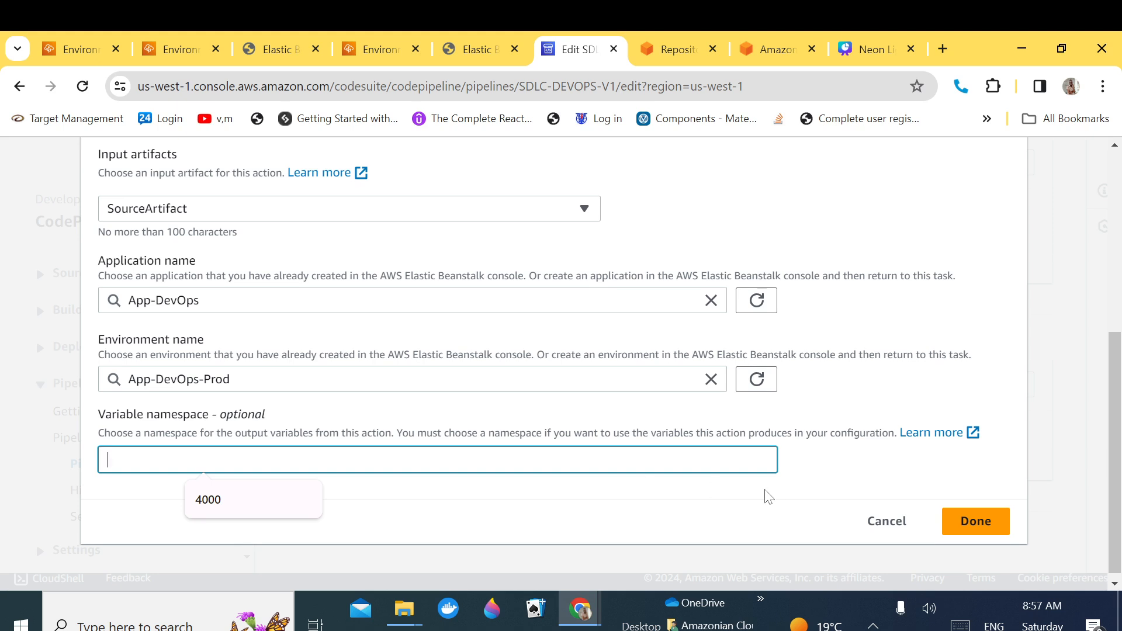
pyautogui.click(973, 527)
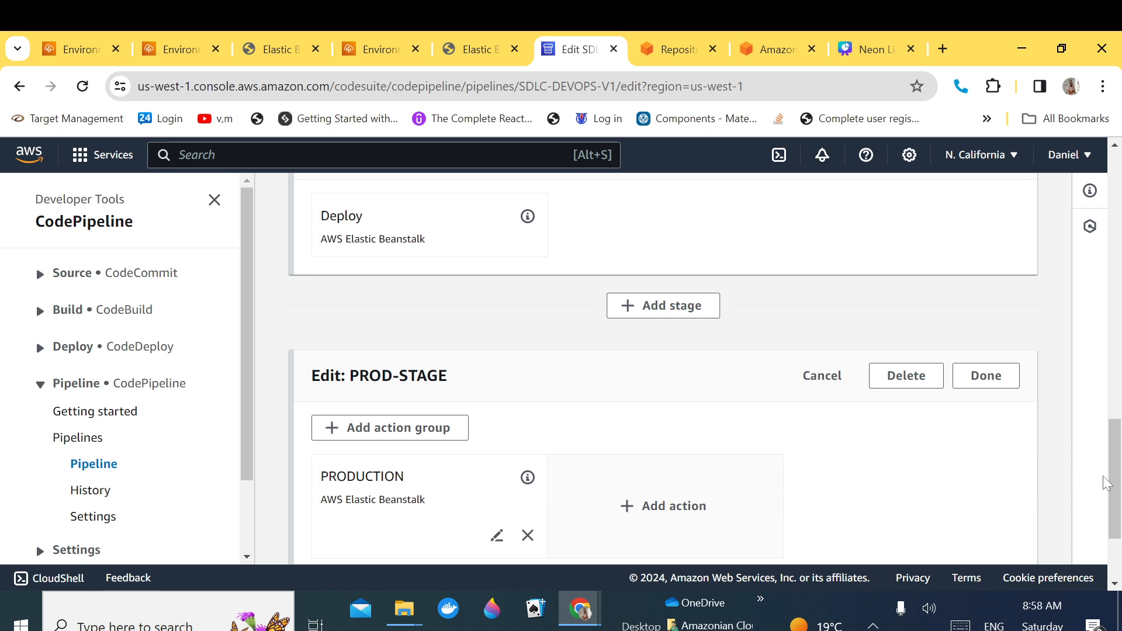
# - Try to add a stage named "Q/A TEAM MANUAL APPROVAL" between the Deploy stage and PROD-STAGE
pyautogui.scroll(-2, 1109, 515)
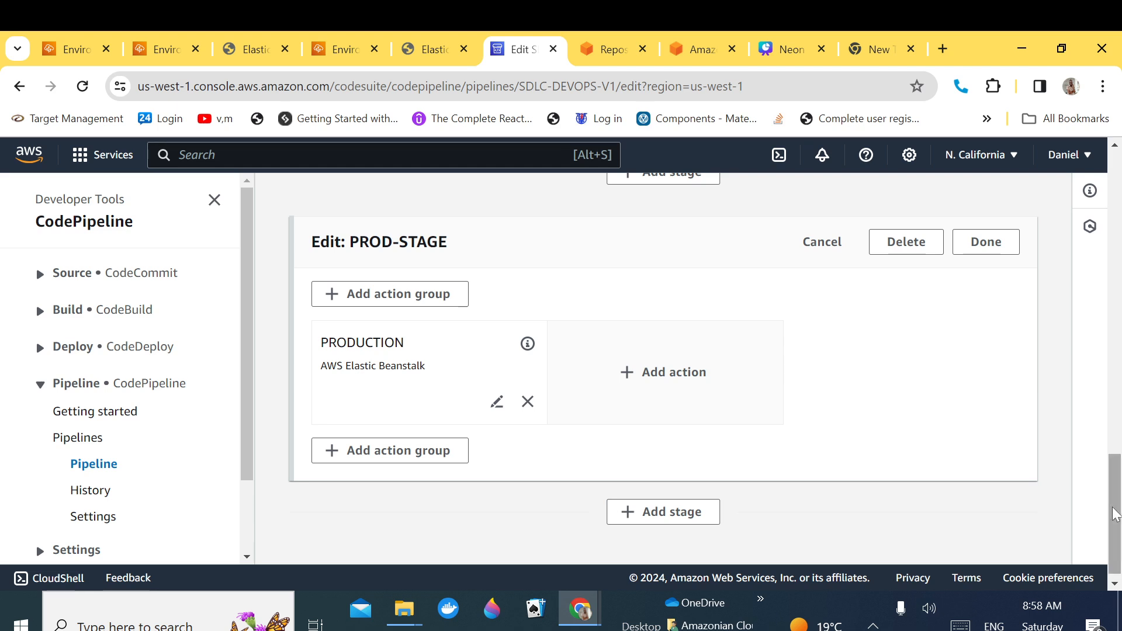
pyautogui.moveTo(1114, 512); pyautogui.dragTo(1113, 471)
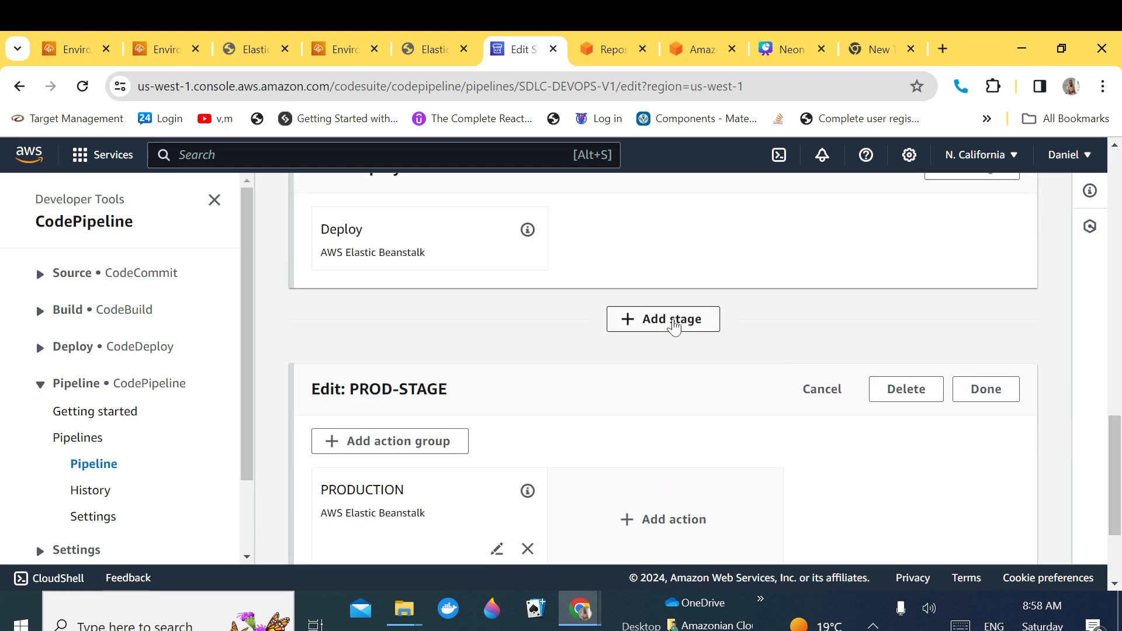
pyautogui.click(674, 323)
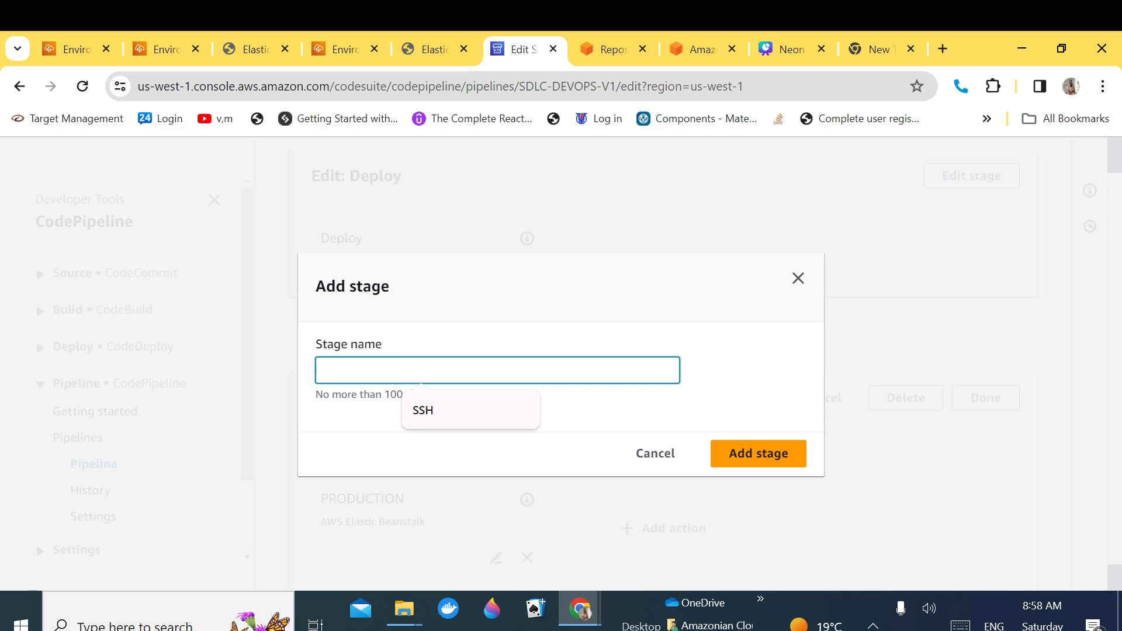
pyautogui.write('Q/A')
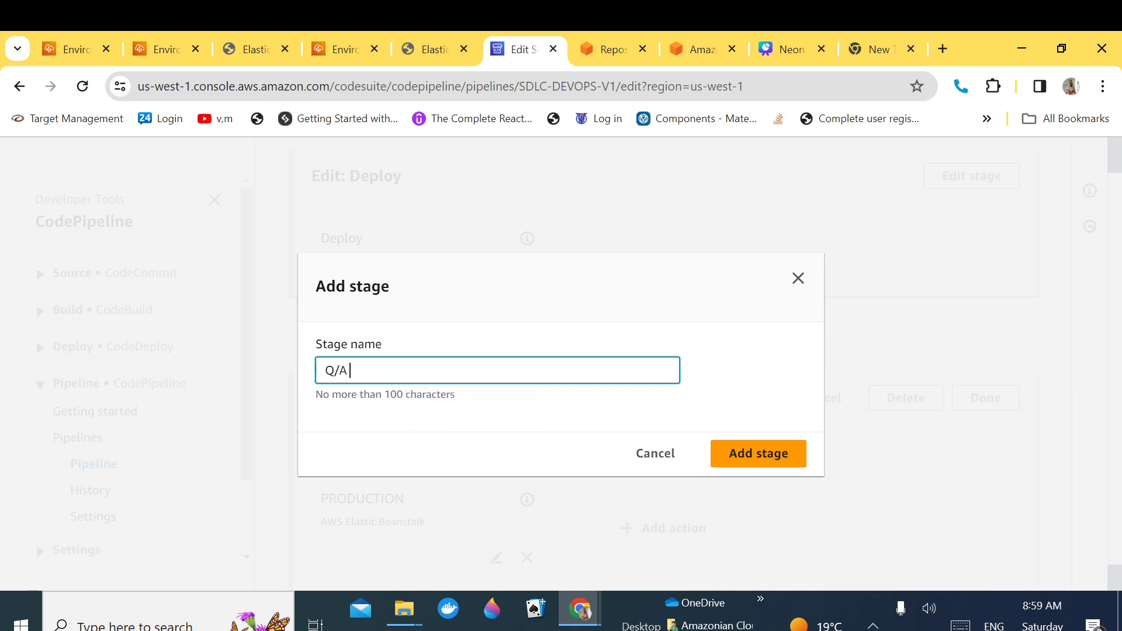
pyautogui.write(' TEAM MANUAL APP')
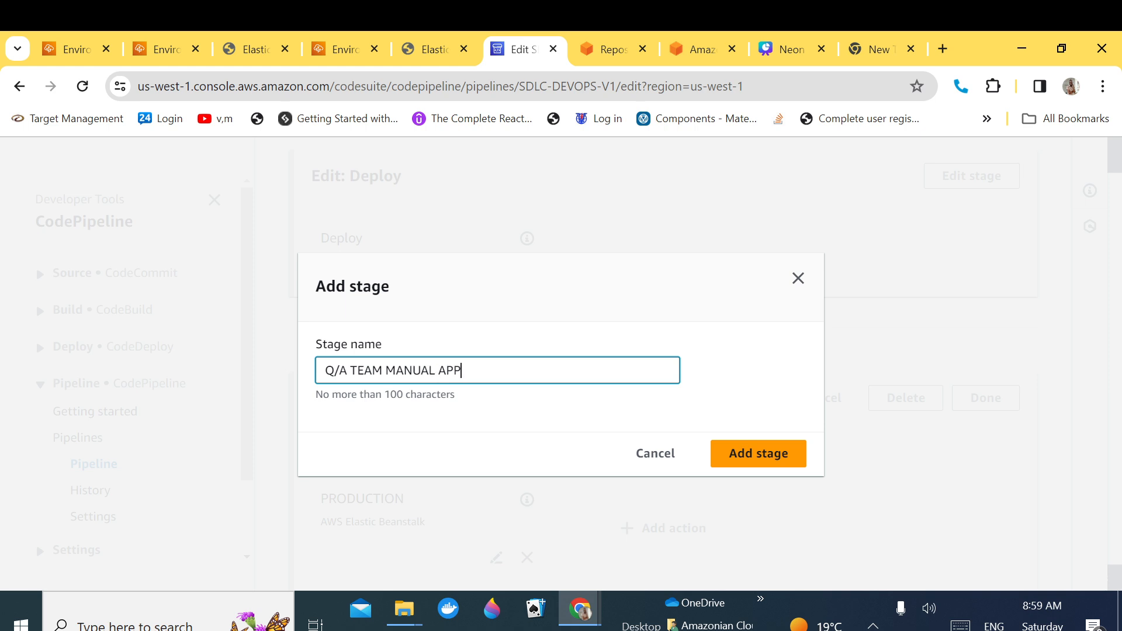
pyautogui.write('ROVAL')
pyautogui.click(758, 465)
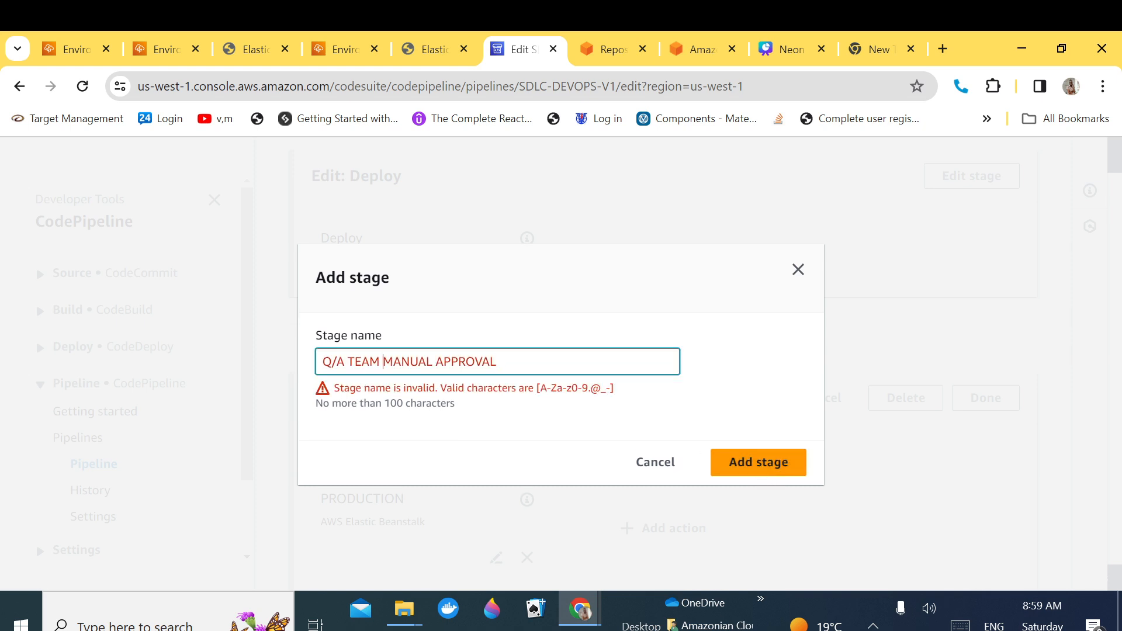
# - Correct the new stage's name to QA-TEAM-APPROVAL and add the stage between Deploy and PROD-STAGE
pyautogui.press('BackSpace')
pyautogui.write('-')
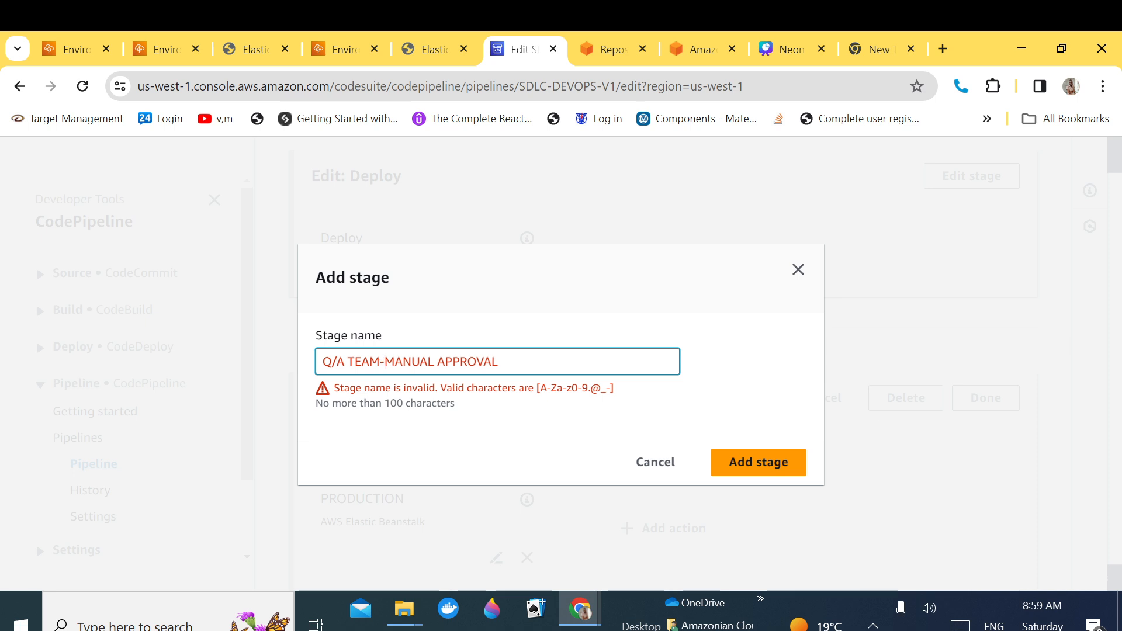
pyautogui.press('BackSpace')
pyautogui.write('-')
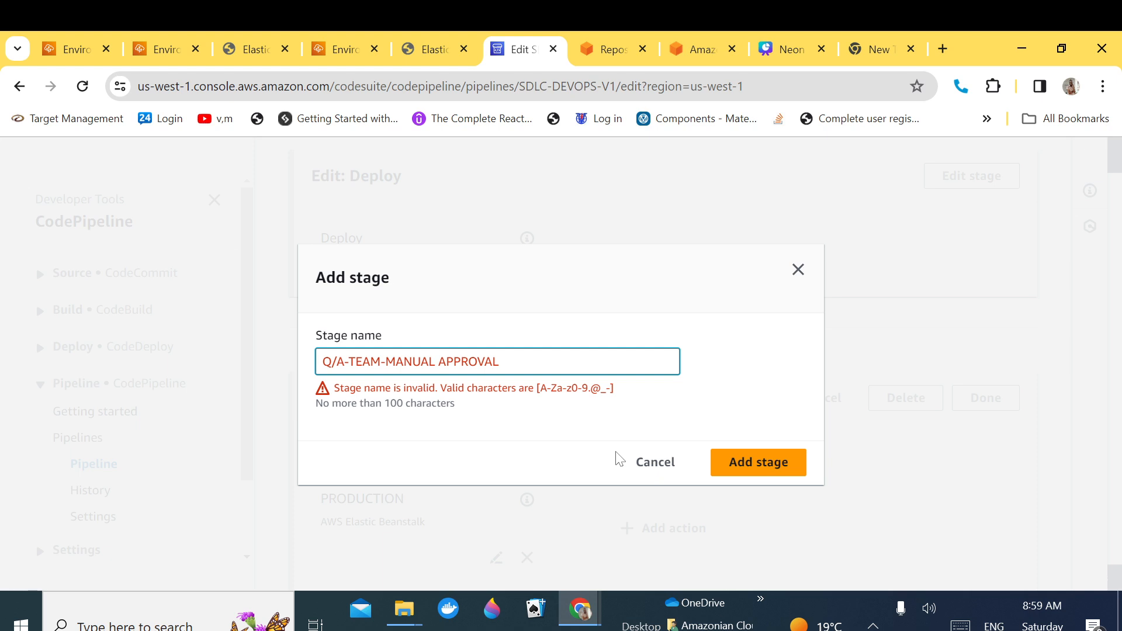
pyautogui.moveTo(385, 362); pyautogui.dragTo(439, 362)
pyautogui.press('BackSpace')
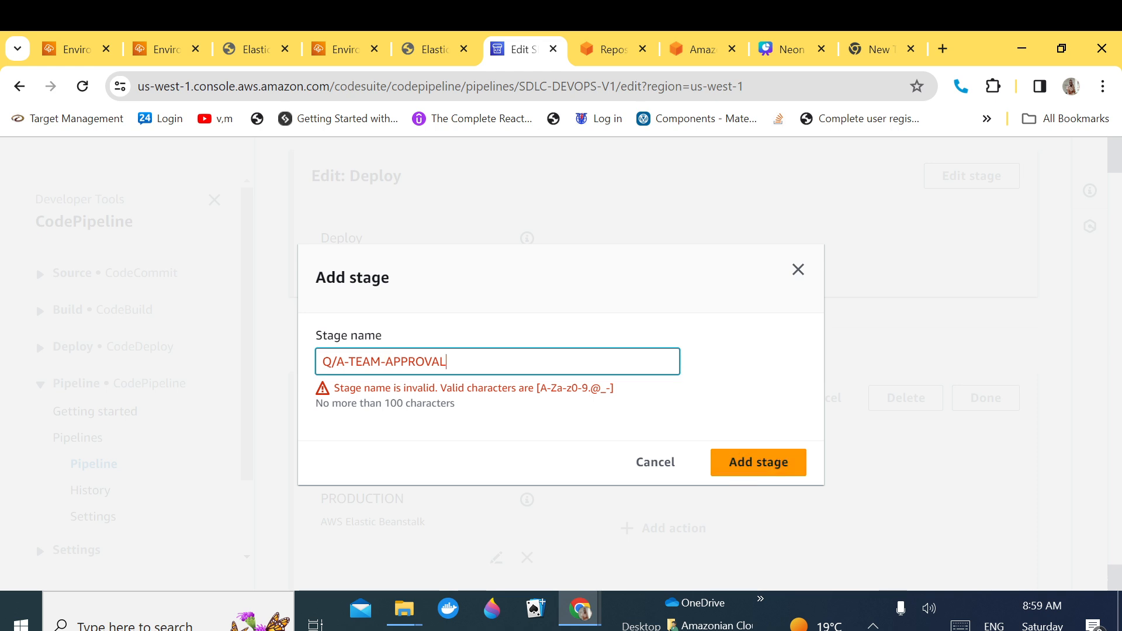
pyautogui.hotkey('shift', 'Left')
pyautogui.hotkey('shift', 'Left')
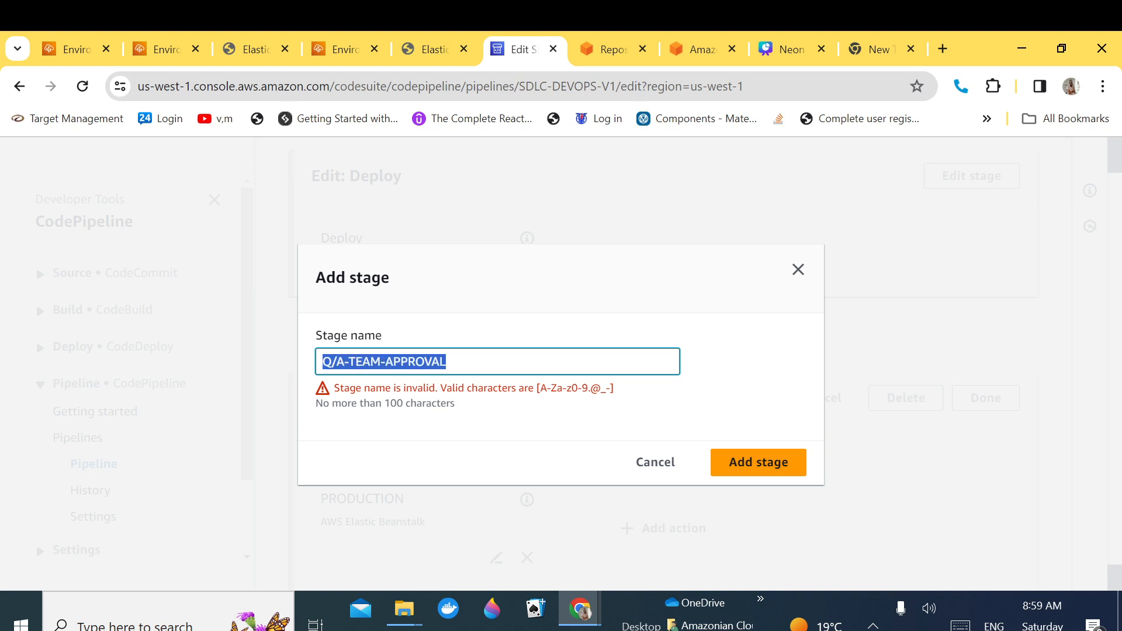
pyautogui.click(336, 361)
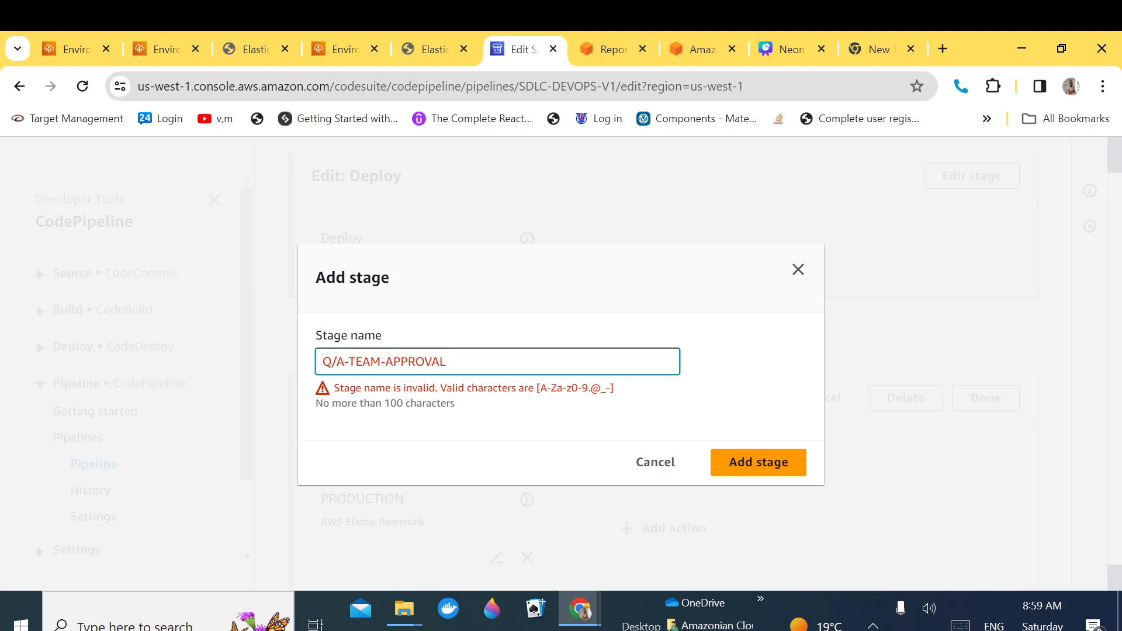
pyautogui.press('BackSpace')
pyautogui.click(742, 461)
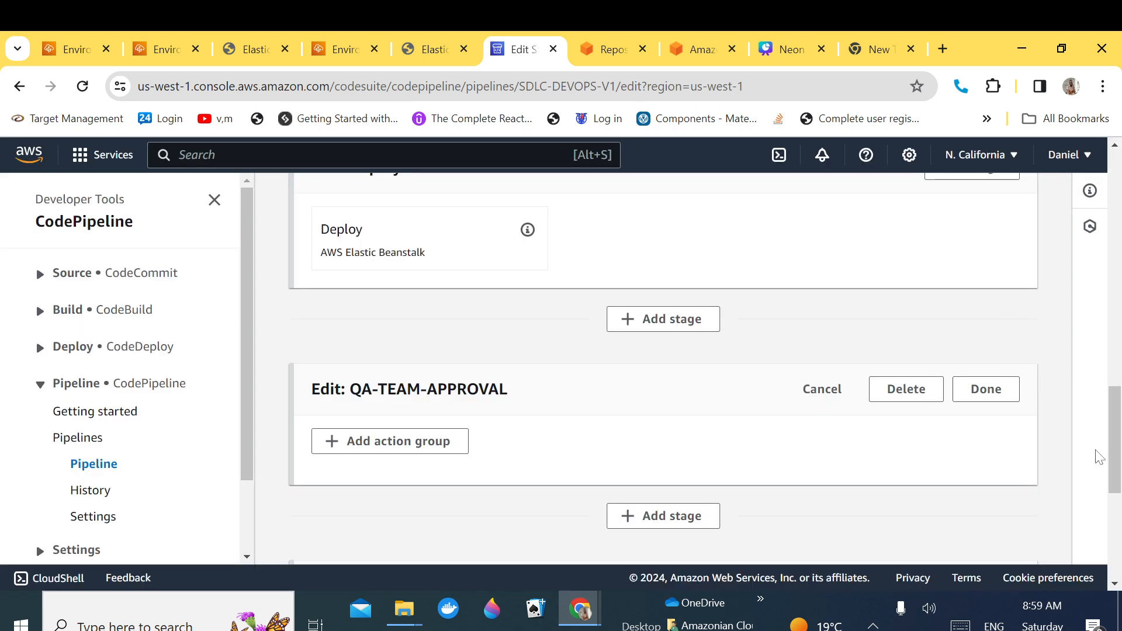
# - Add an action named "MANUAL APPROVAL" to the QA-TEAM-APPROVAL stage with Manual approval as its action provider
pyautogui.scroll(-1, 712, 435)
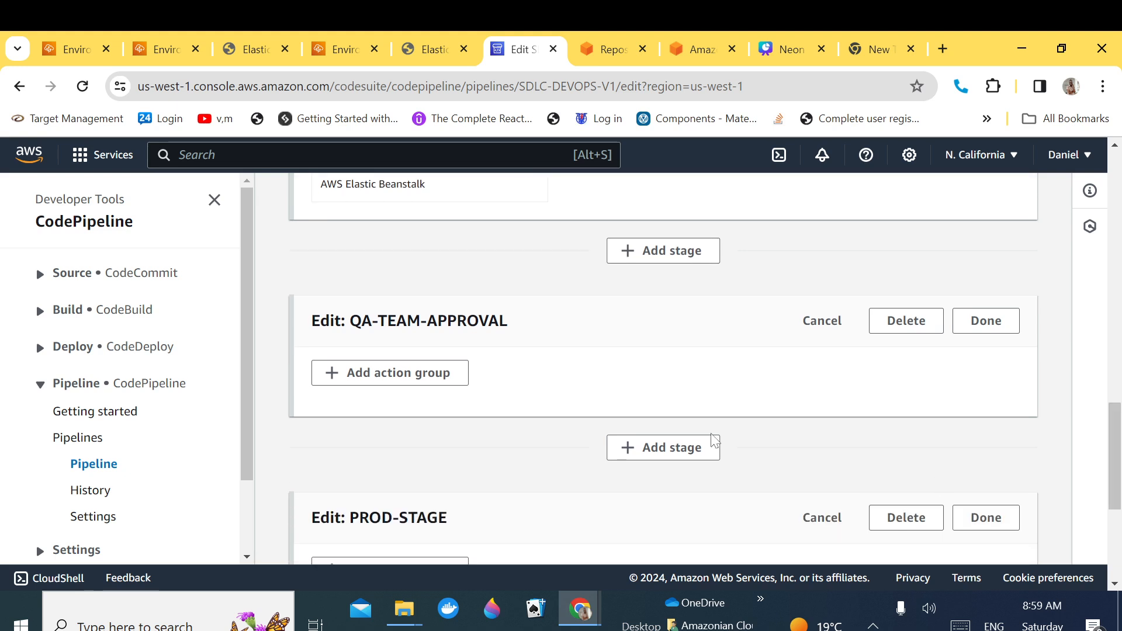
pyautogui.click(397, 373)
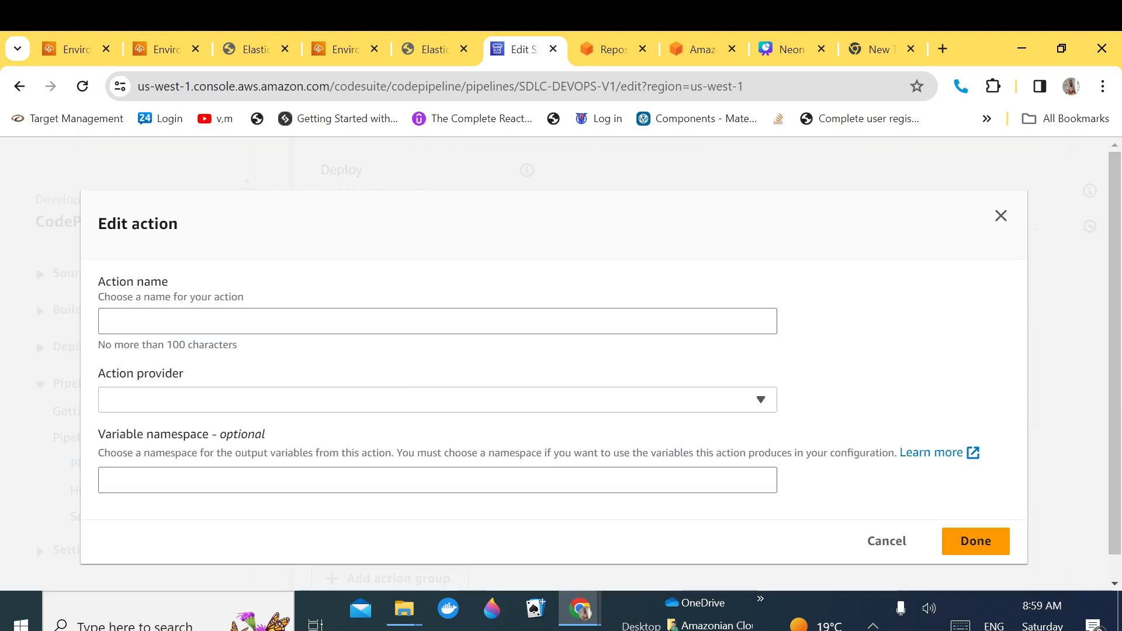
pyautogui.click(393, 321)
pyautogui.write('MAN')
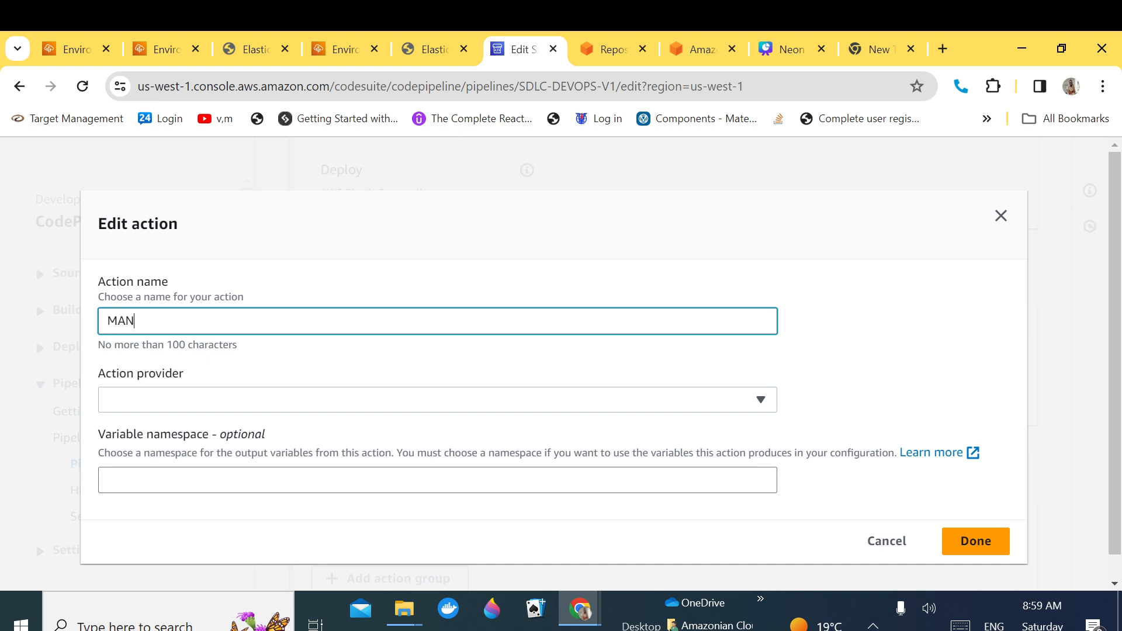
pyautogui.write('UAL APPROVAL')
pyautogui.click(203, 394)
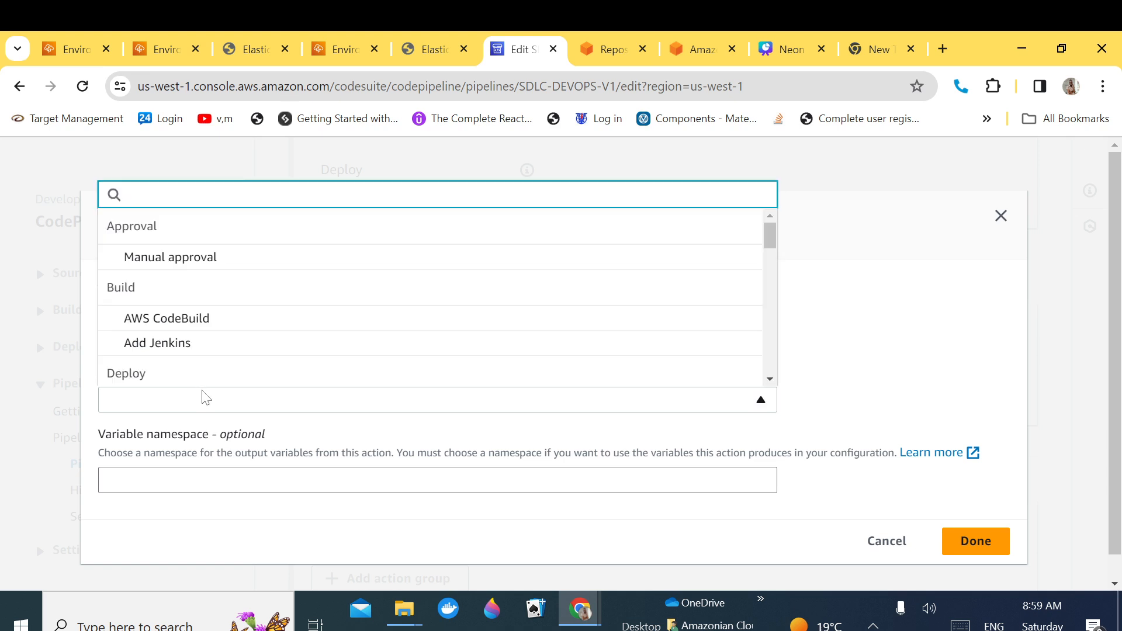
pyautogui.click(433, 258)
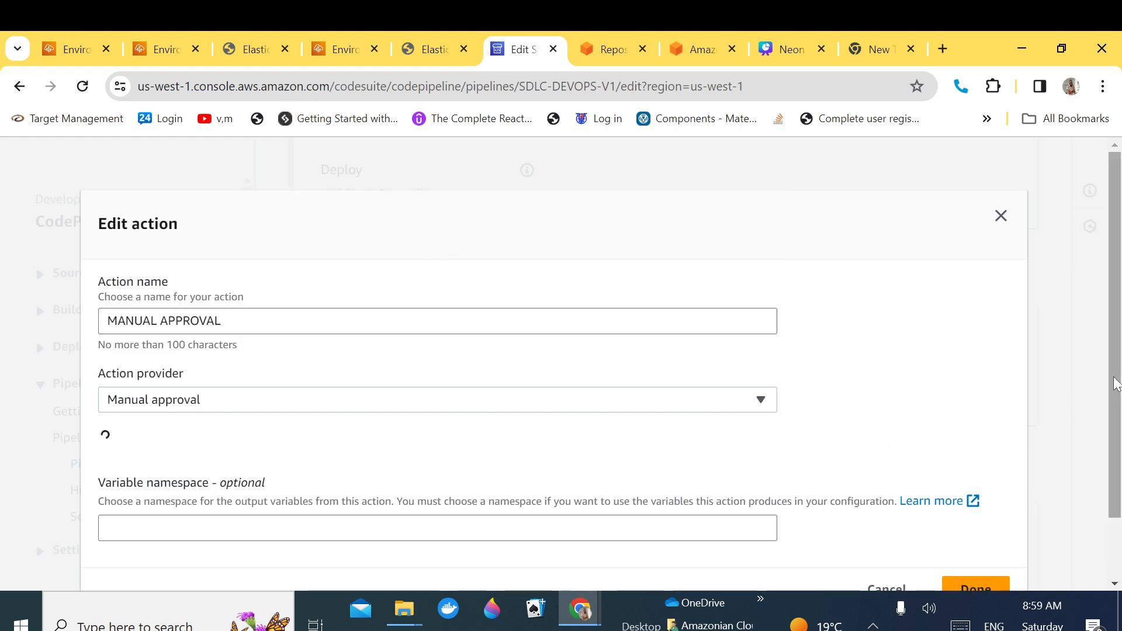
pyautogui.moveTo(1117, 385); pyautogui.dragTo(1112, 453)
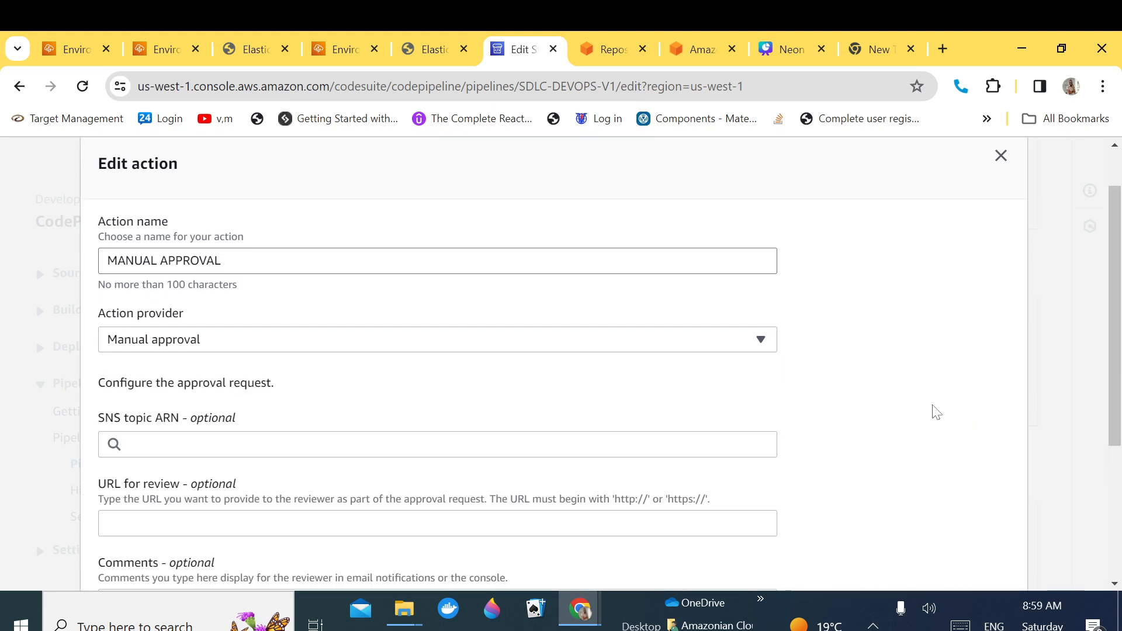
pyautogui.scroll(-3, 1116, 386)
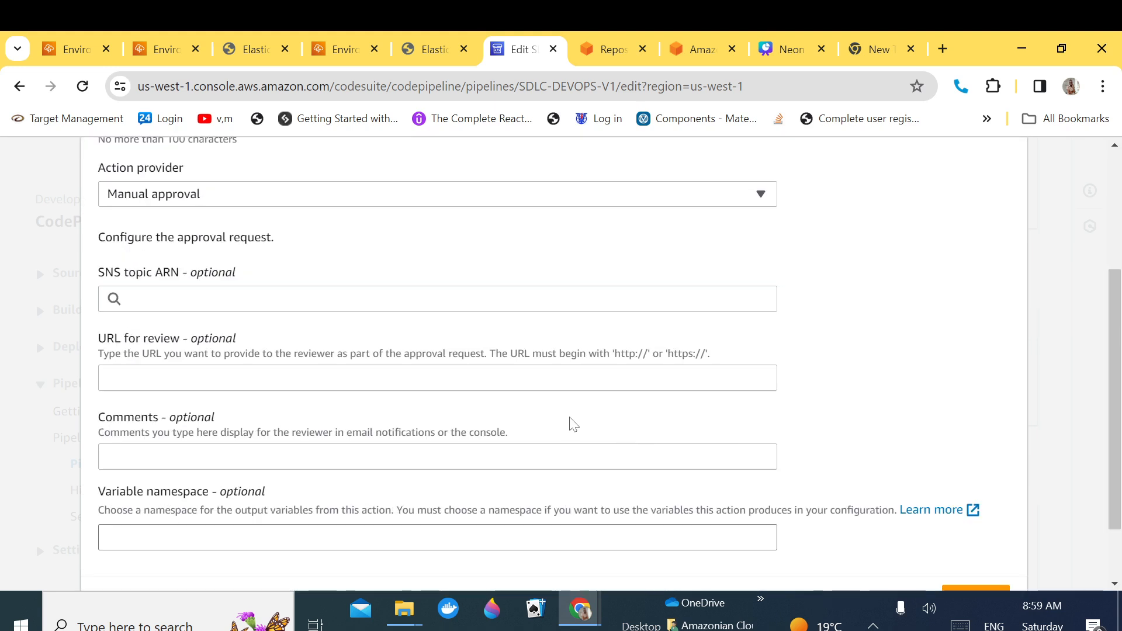
pyautogui.click(165, 299)
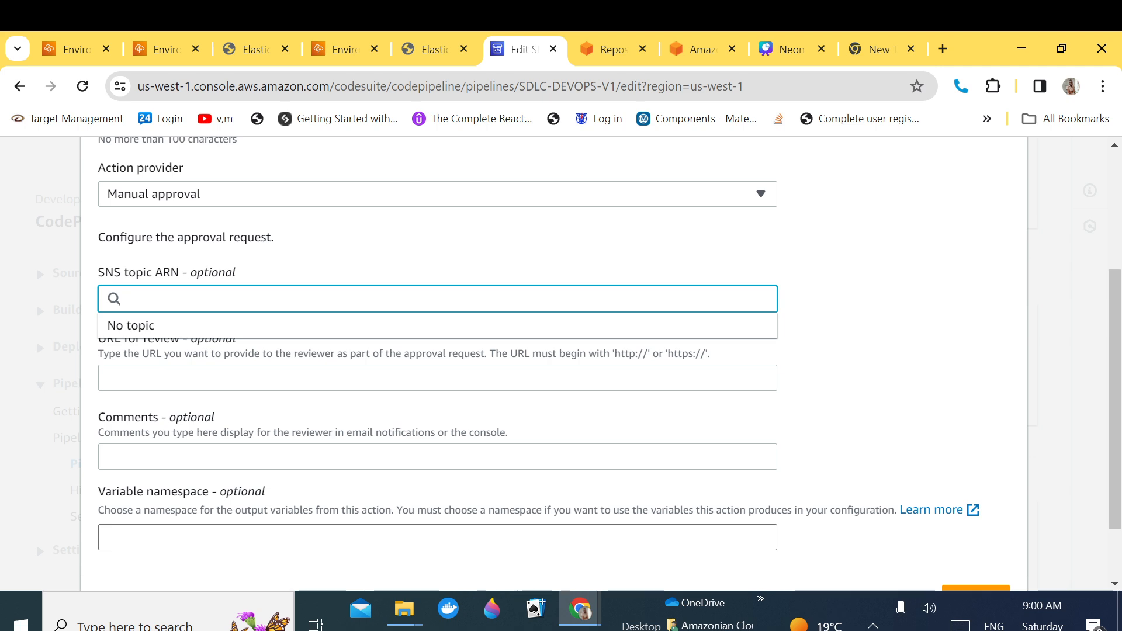
pyautogui.click(255, 53)
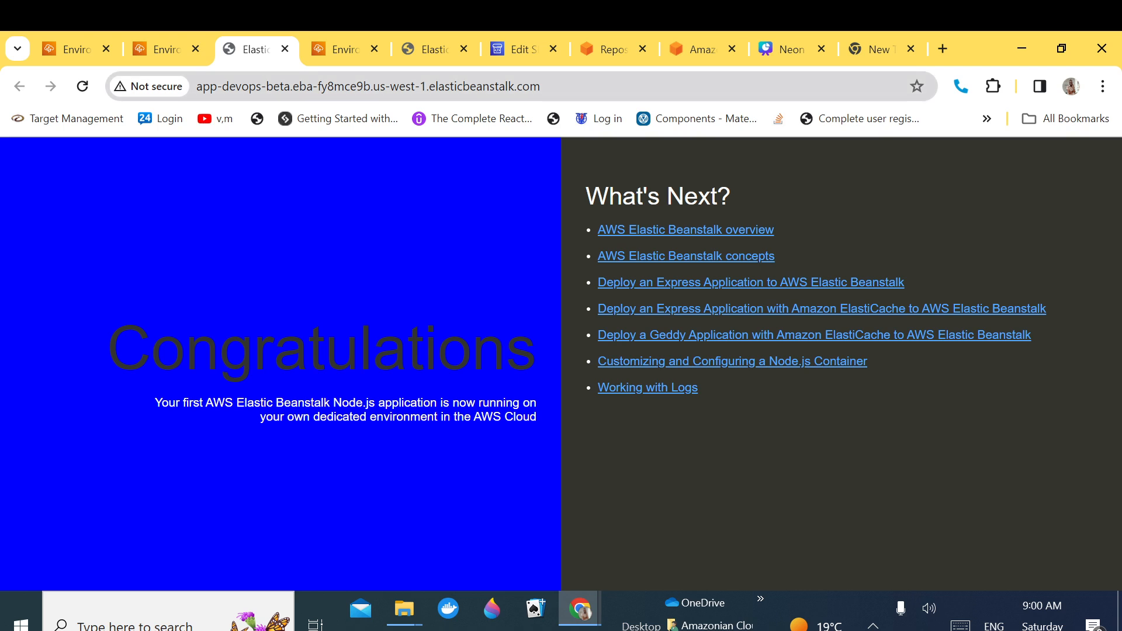
pyautogui.click(369, 86)
pyautogui.hotkey('ctrl', 'c')
pyautogui.click(516, 50)
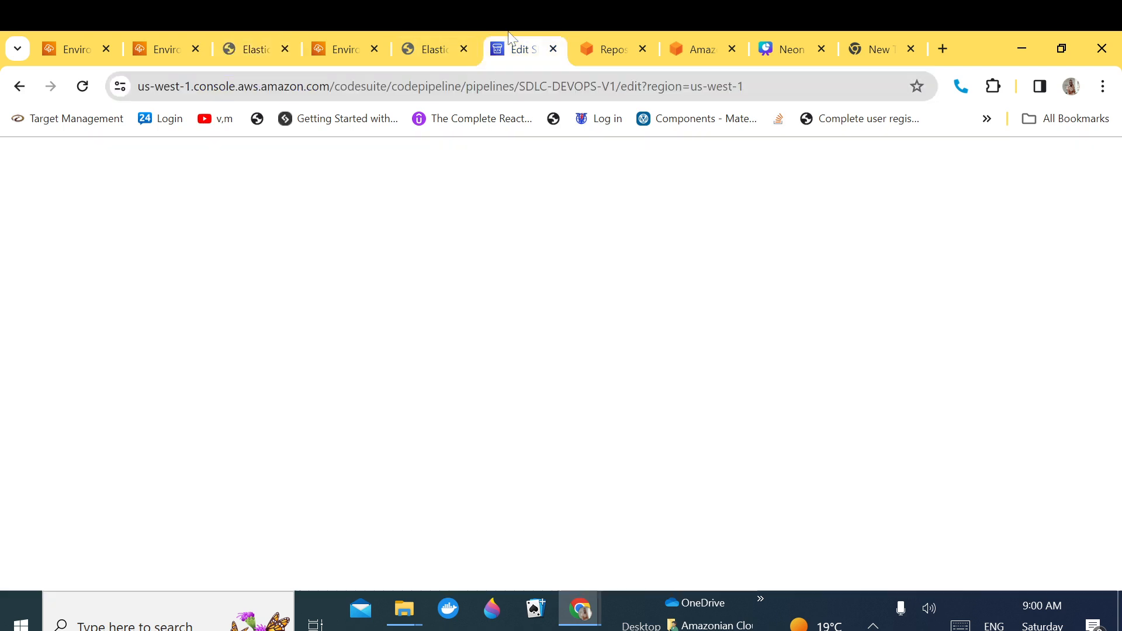
pyautogui.click(216, 377)
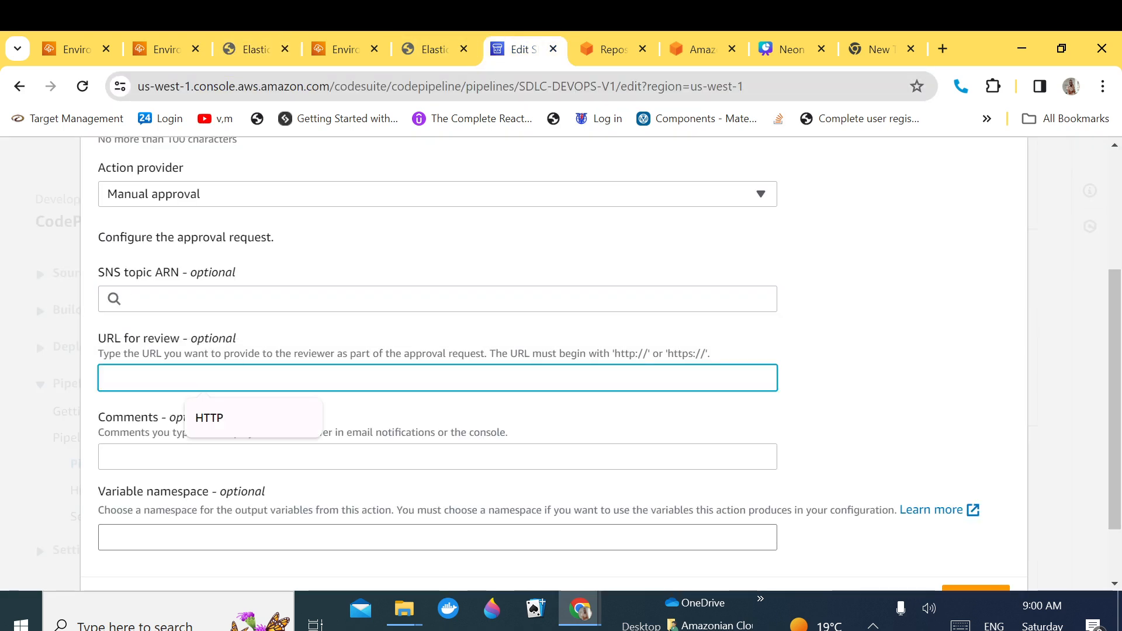
pyautogui.hotkey('ctrl', 'v')
pyautogui.moveTo(268, 270); pyautogui.dragTo(95, 275)
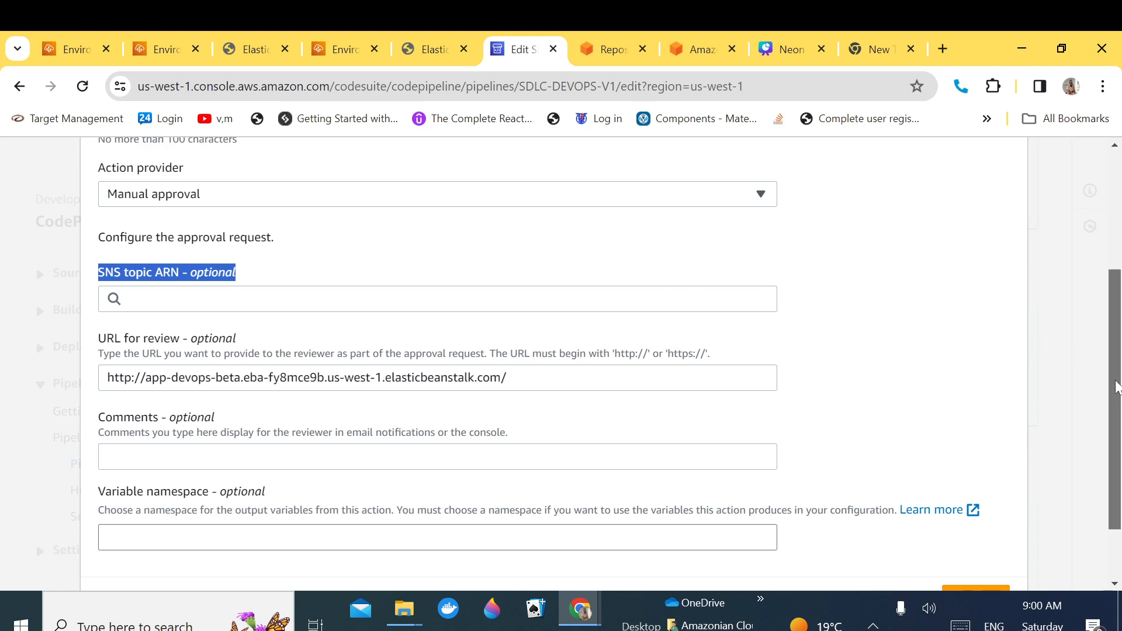
# - Rename the approval action as MANUAL-APPROVAL and save it in the QA-TEAM-APPROVAL stage
pyautogui.scroll(-1, 1114, 425)
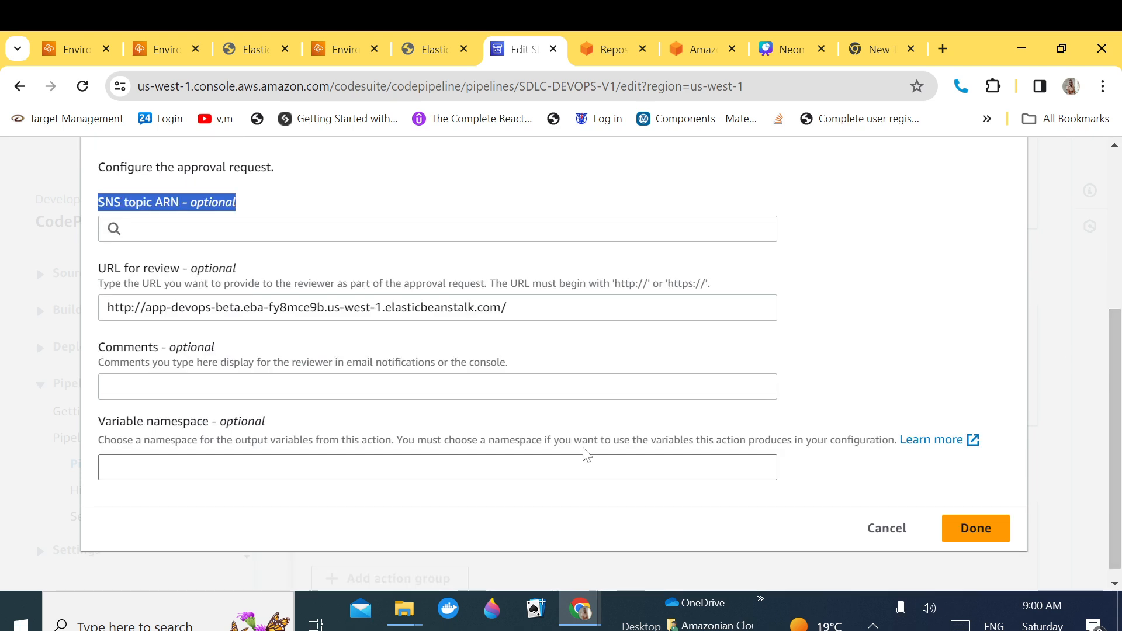
pyautogui.click(988, 524)
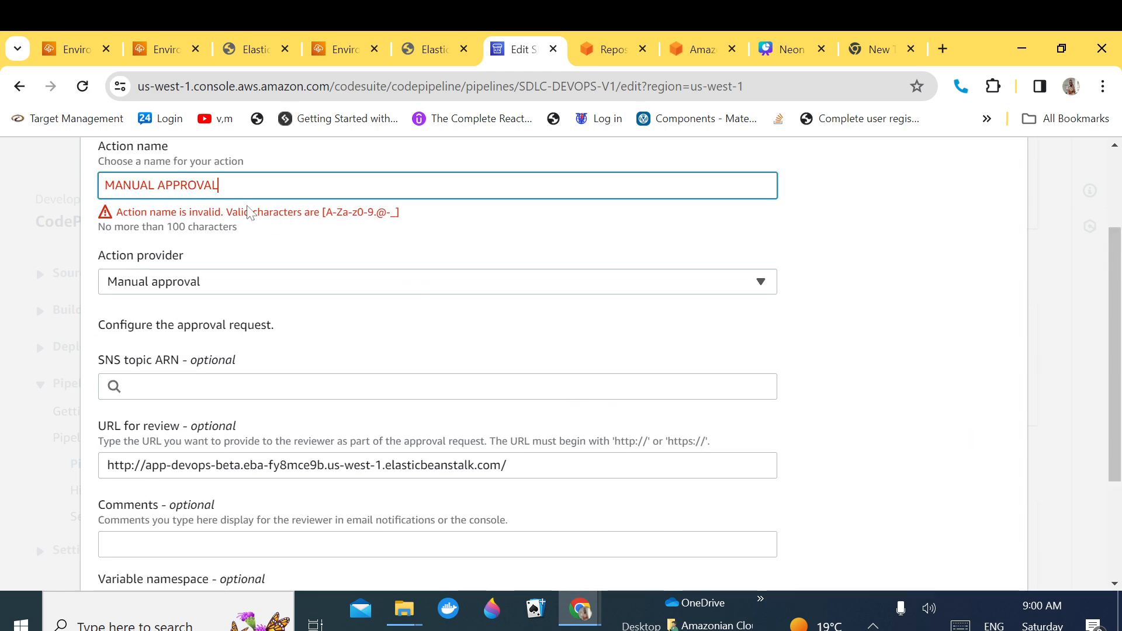
pyautogui.click(158, 185)
pyautogui.press('BackSpace')
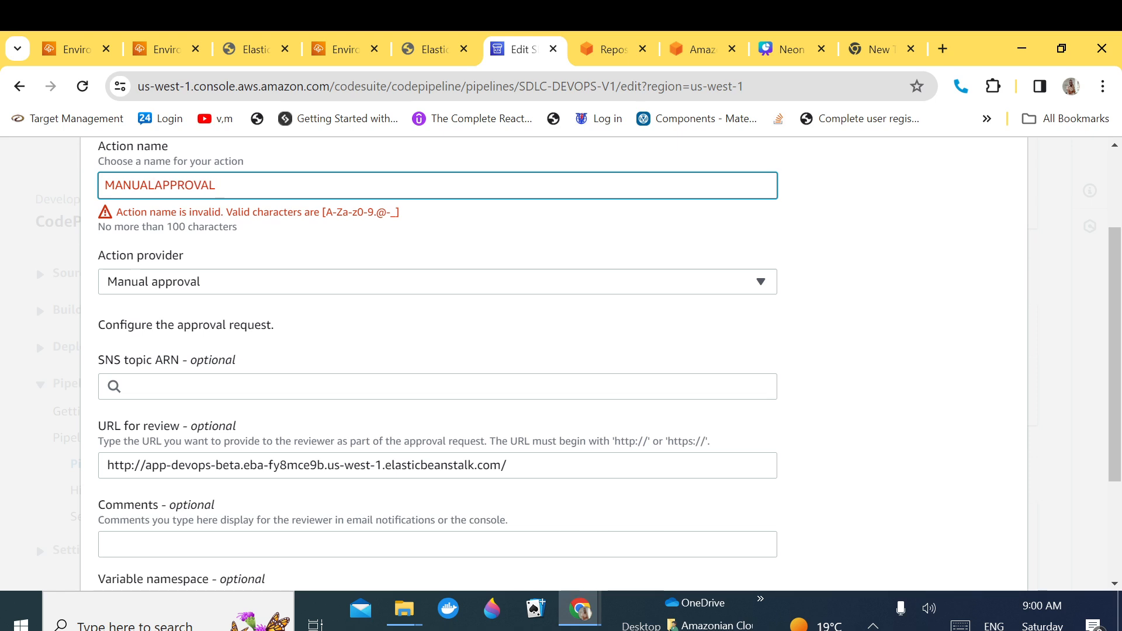
pyautogui.write('-')
pyautogui.scroll(-3, 1090, 445)
pyautogui.click(979, 517)
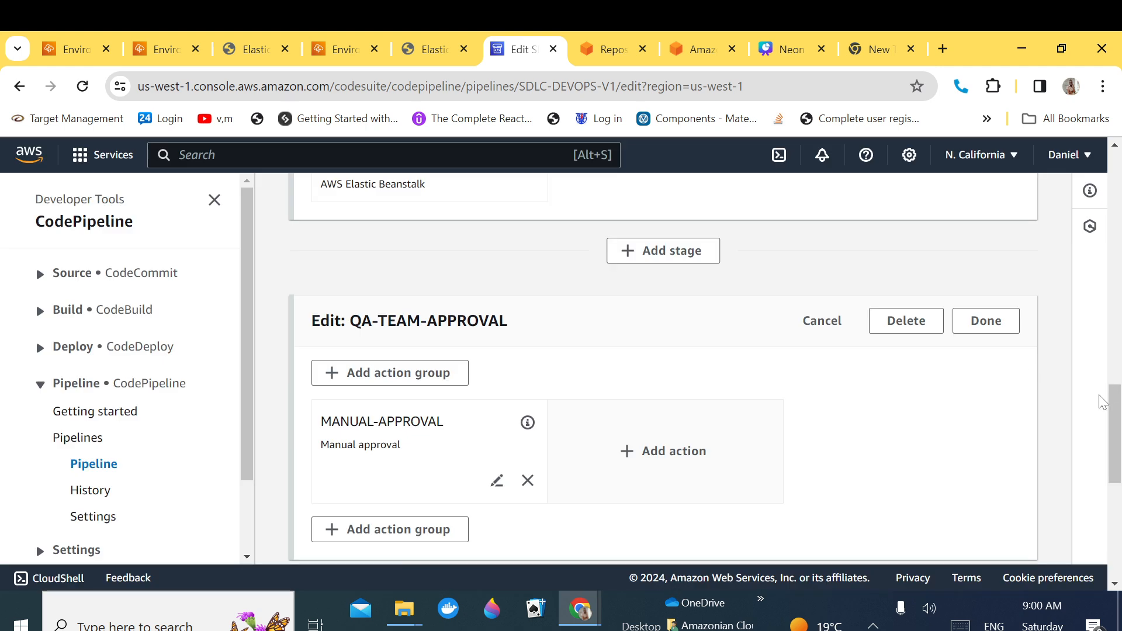
pyautogui.moveTo(1114, 414); pyautogui.dragTo(1116, 383)
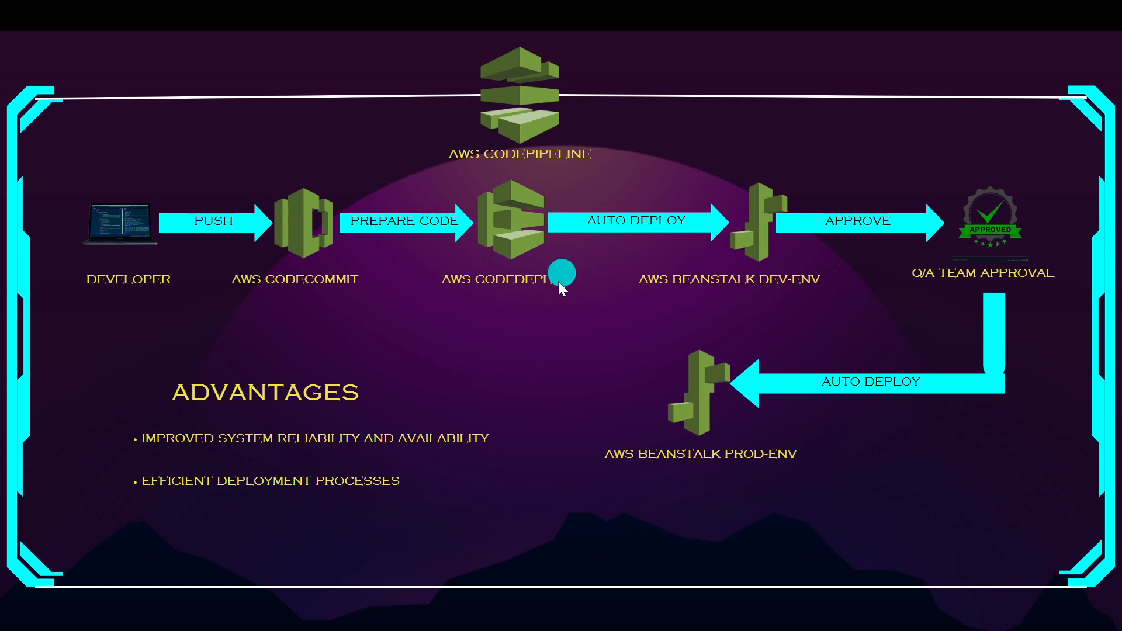
# - Switch to Visual Studio Code and set the .textColumn background-color in index.html to green
pyautogui.press('Escape')
pyautogui.hotkey('alt', 'Tab')
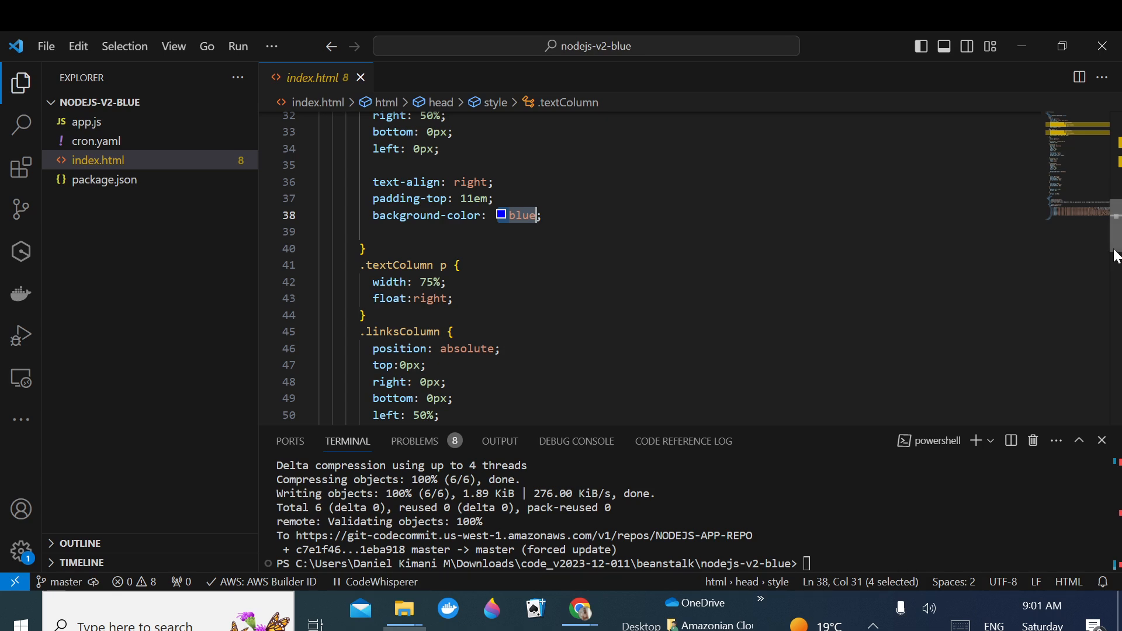
pyautogui.press('Down')
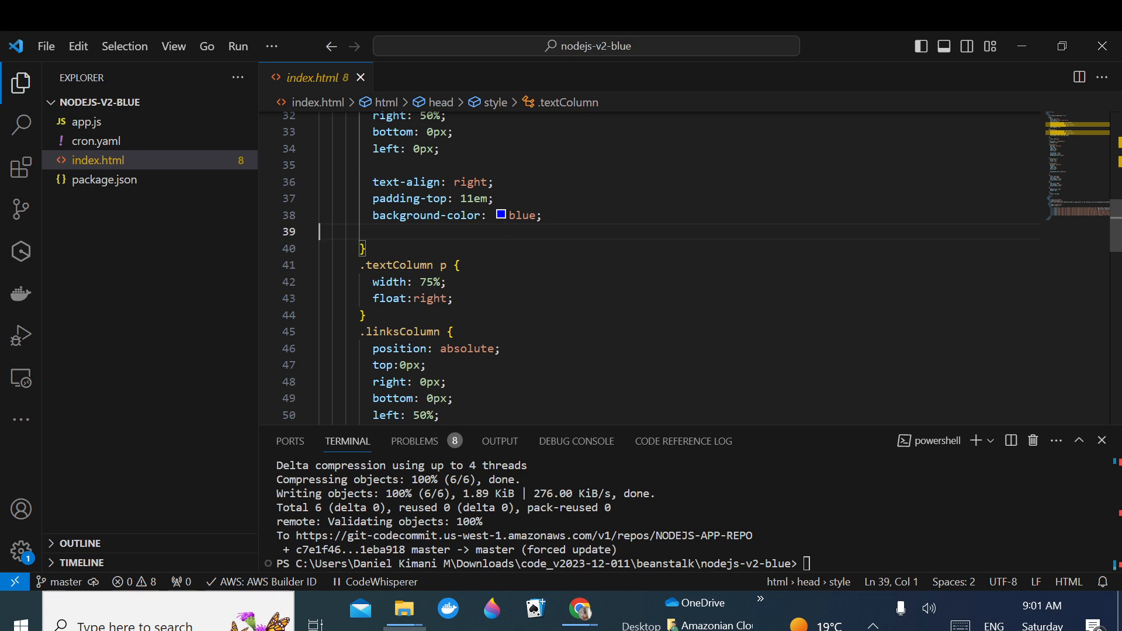
pyautogui.doubleClick(523, 216)
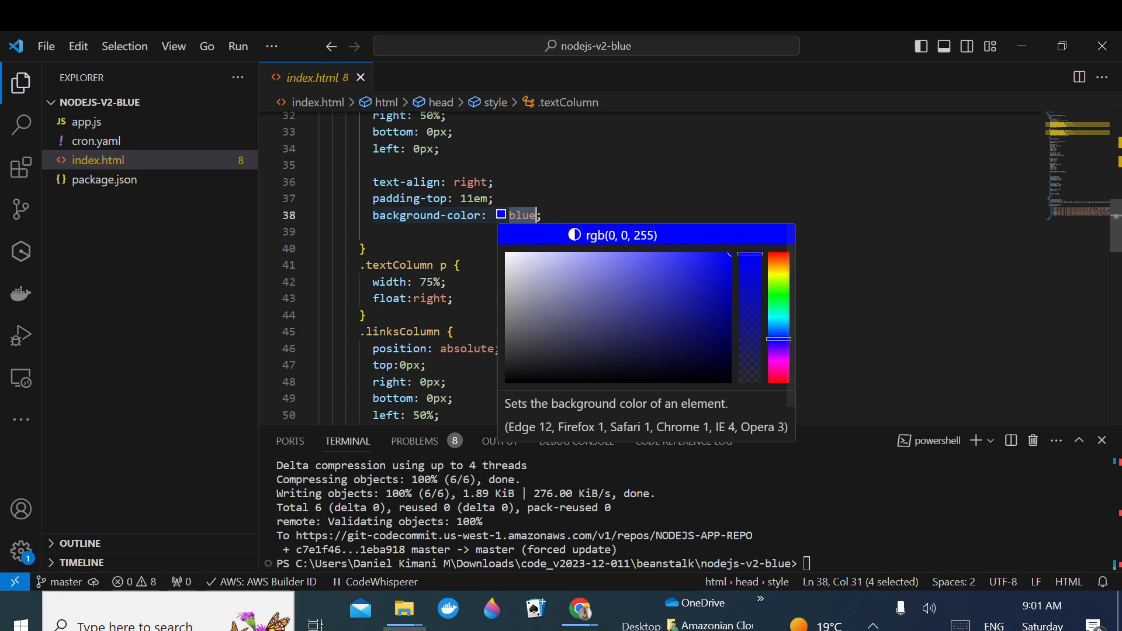
pyautogui.write('green')
pyautogui.click(514, 181)
# - Stage all changes with git add . and commit them with the message "NODEJS" using git commit -am
pyautogui.moveTo(616, 432); pyautogui.dragTo(631, 293)
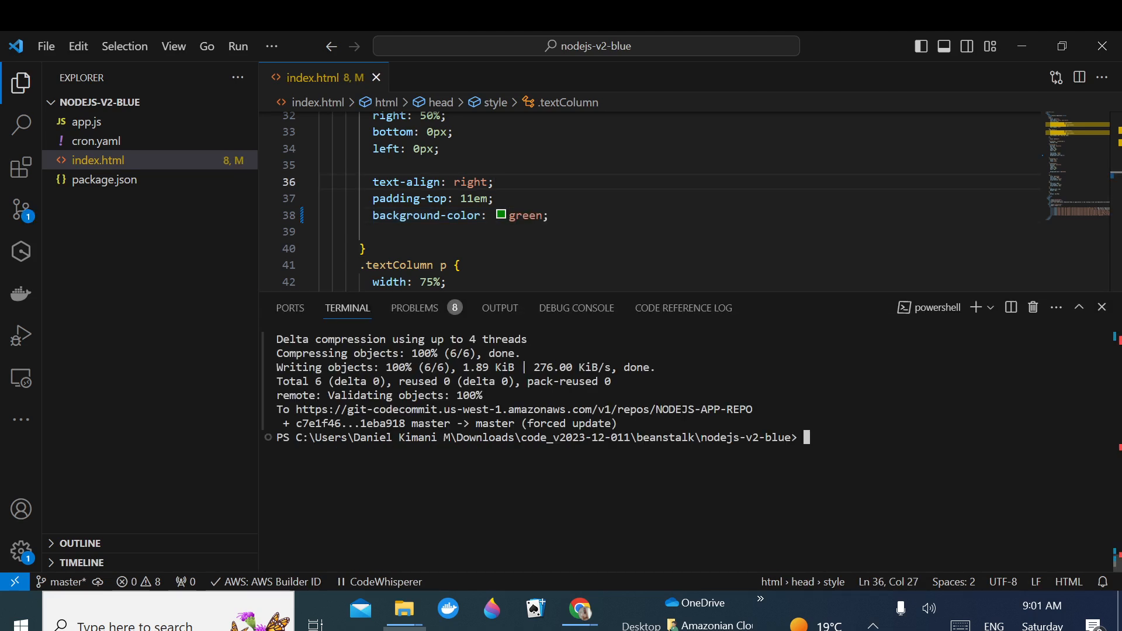
pyautogui.write('git add .')
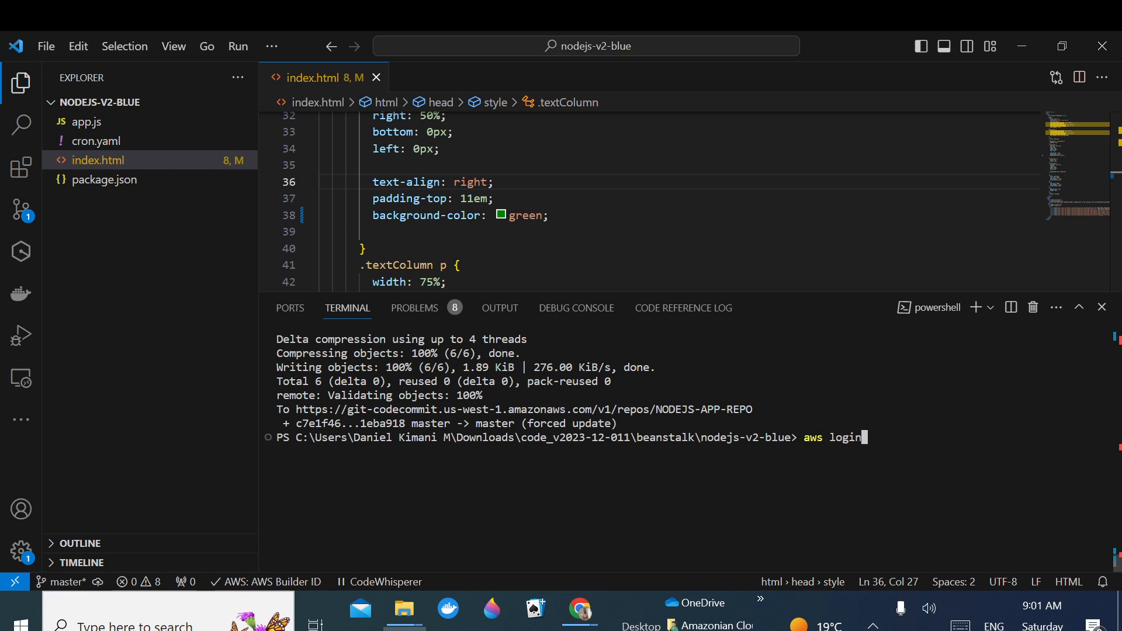
pyautogui.press('Return')
pyautogui.press('Up')
pyautogui.press('Up')
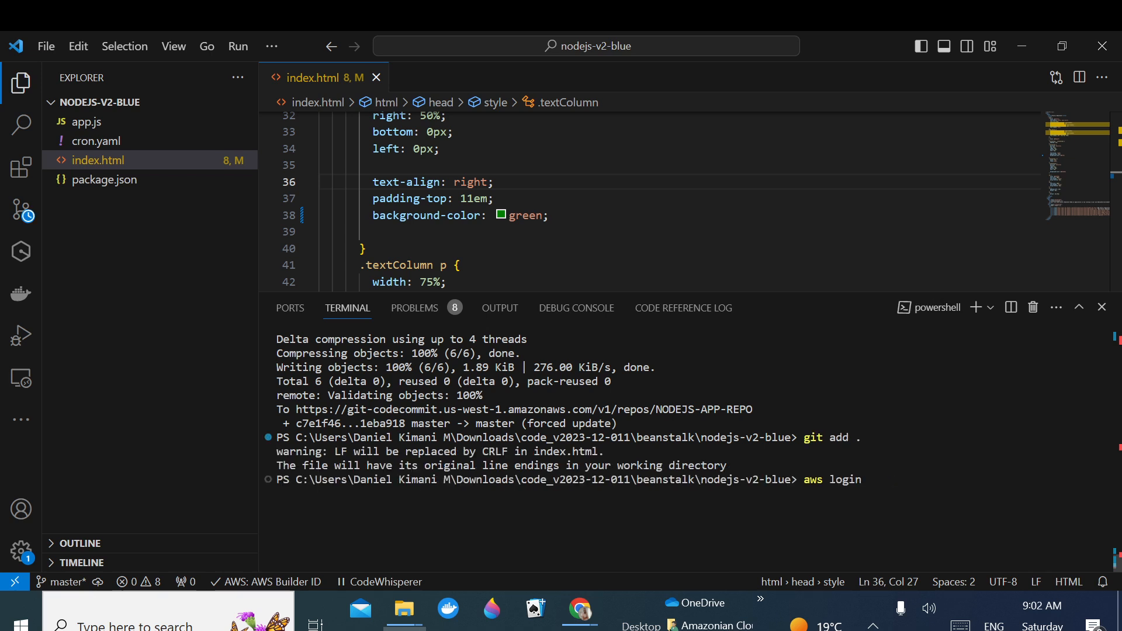
pyautogui.press('Up')
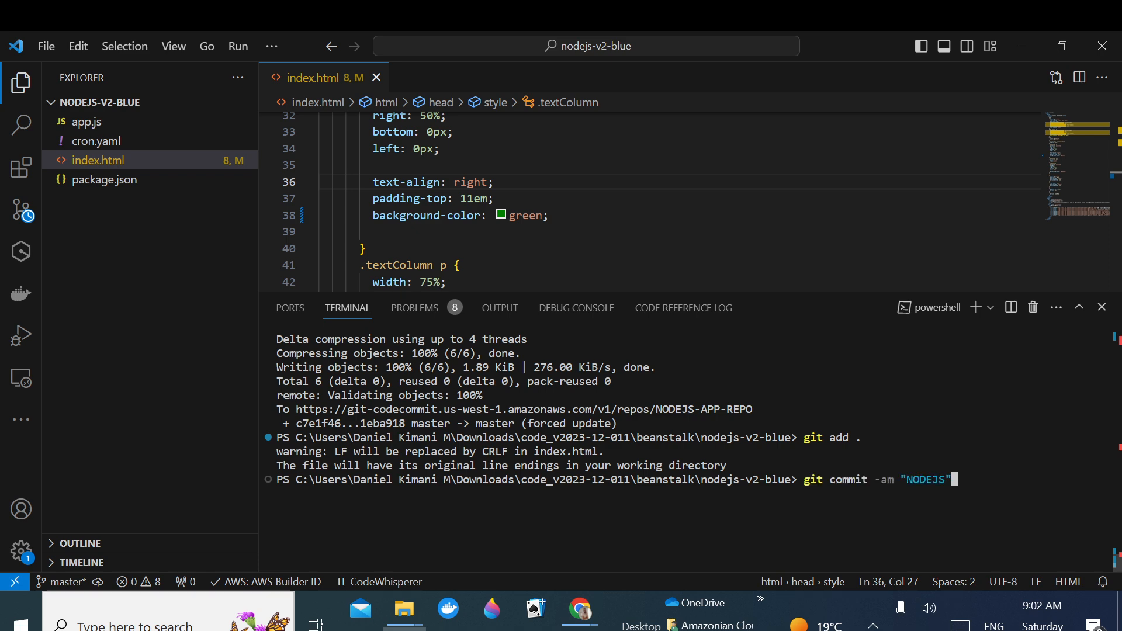
pyautogui.press('Up')
pyautogui.press('Down')
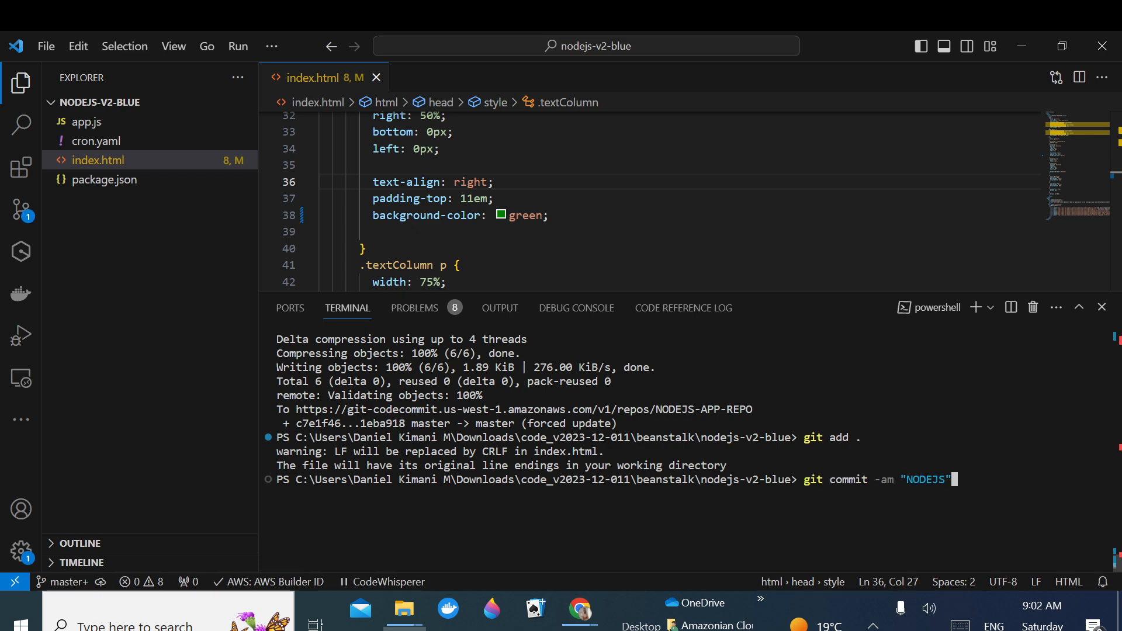
pyautogui.press('Return')
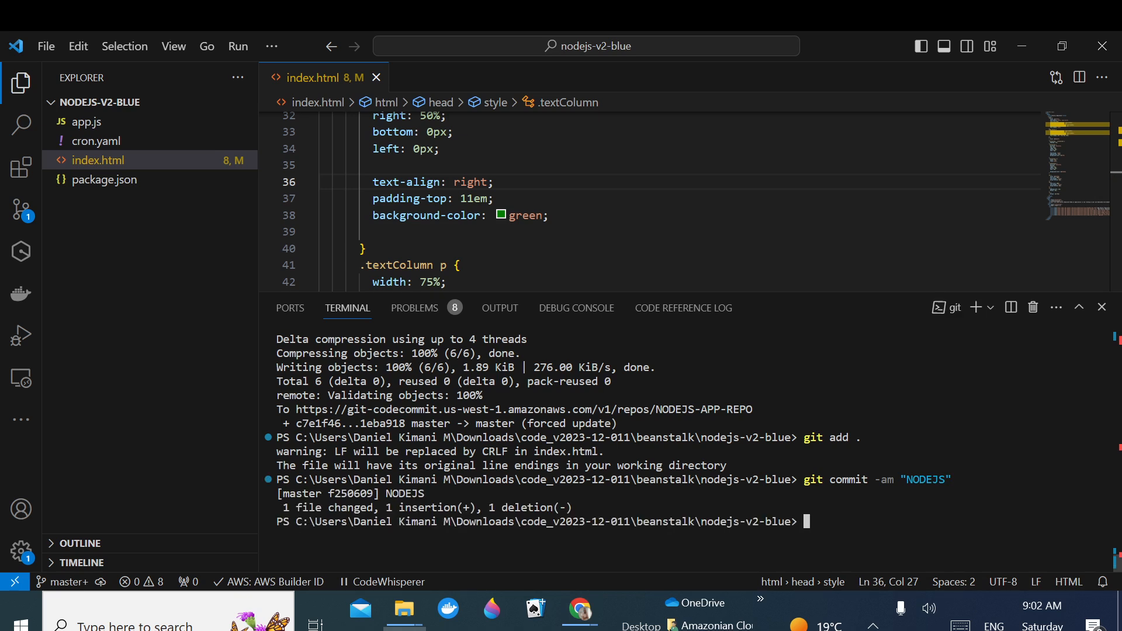
# - Push the commit to the remote repository with git push origin master, leaving out the force flag
pyautogui.press('Up')
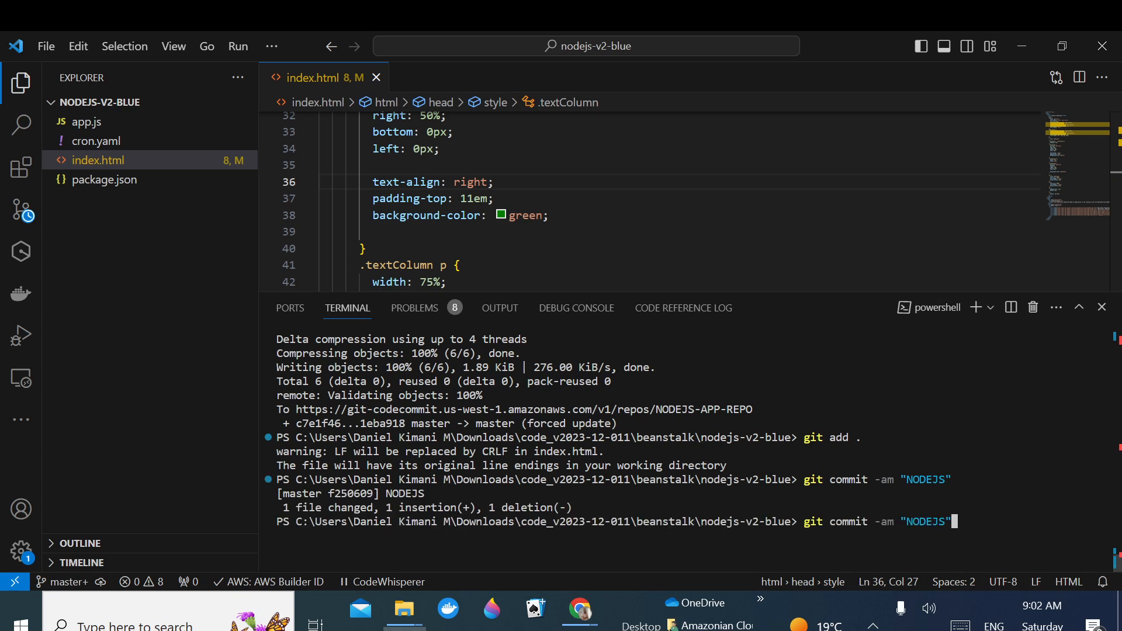
pyautogui.press('Up')
pyautogui.press('Up')
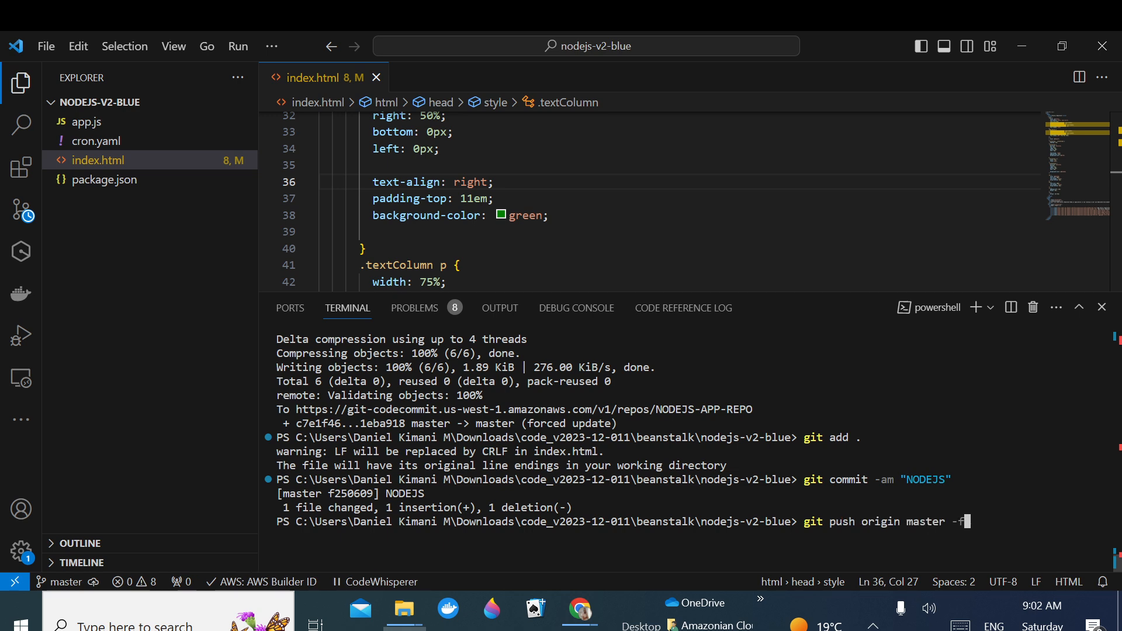
pyautogui.press('BackSpace')
pyautogui.press('BackSpace')
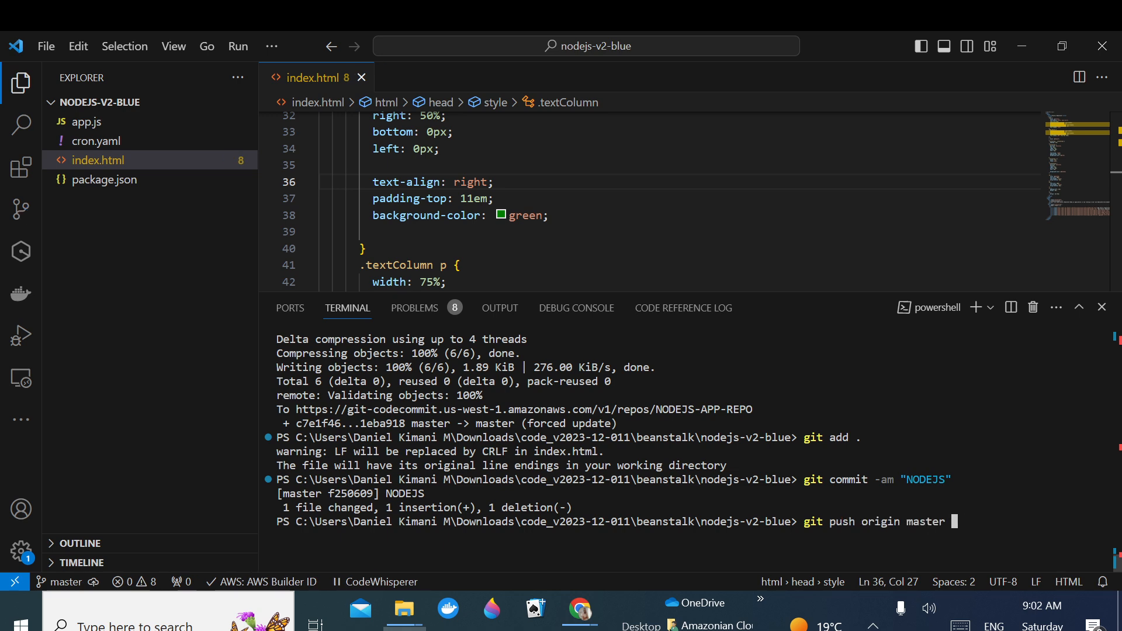
pyautogui.press('Return')
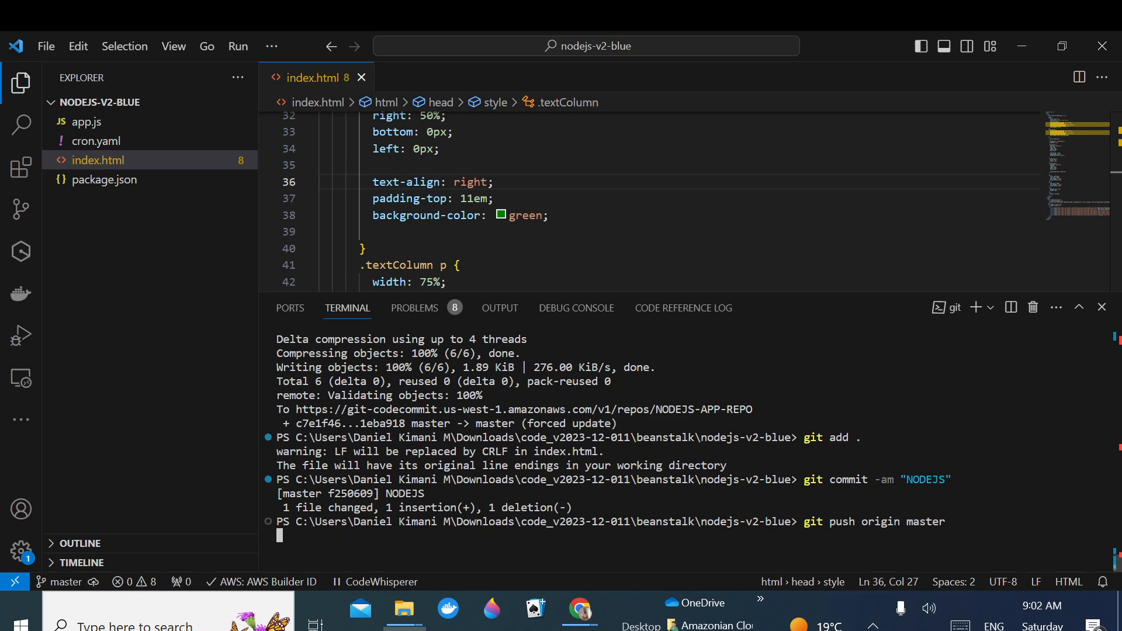
# - Switch to Chrome and save the edited SDLC-DEVOPS-V1 pipeline, confirming the save
pyautogui.click(587, 612)
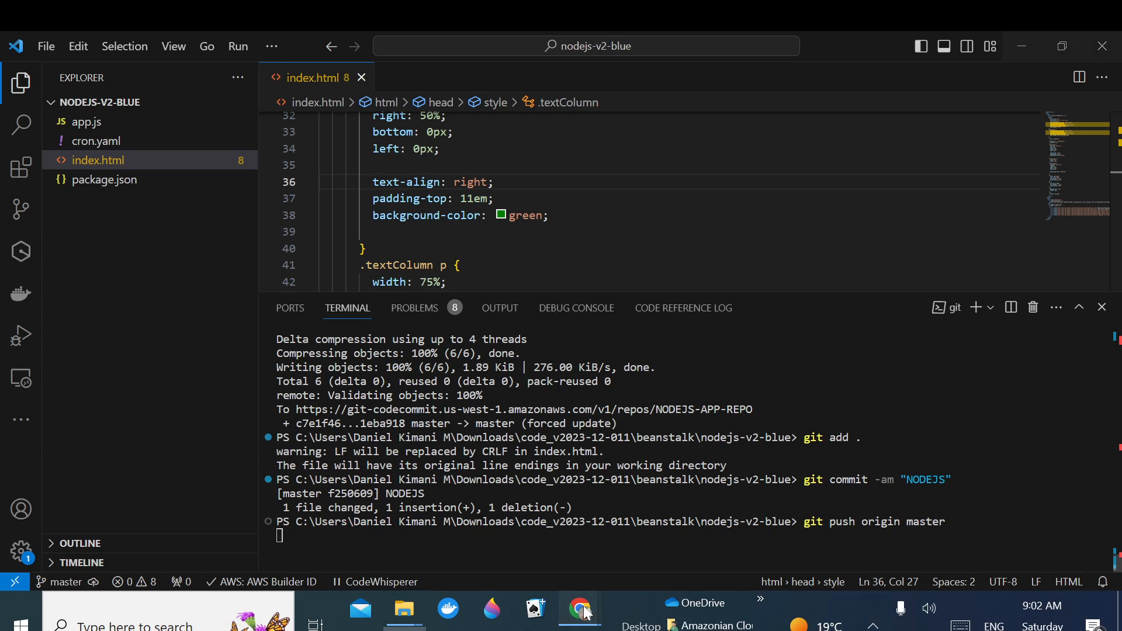
pyautogui.click(511, 557)
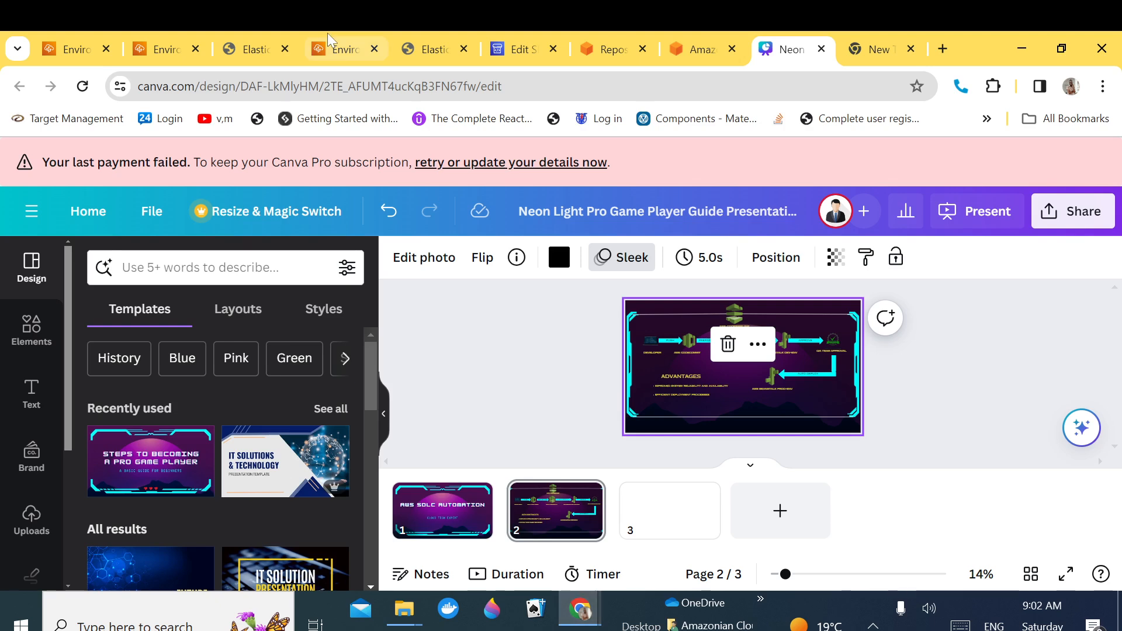
pyautogui.click(509, 36)
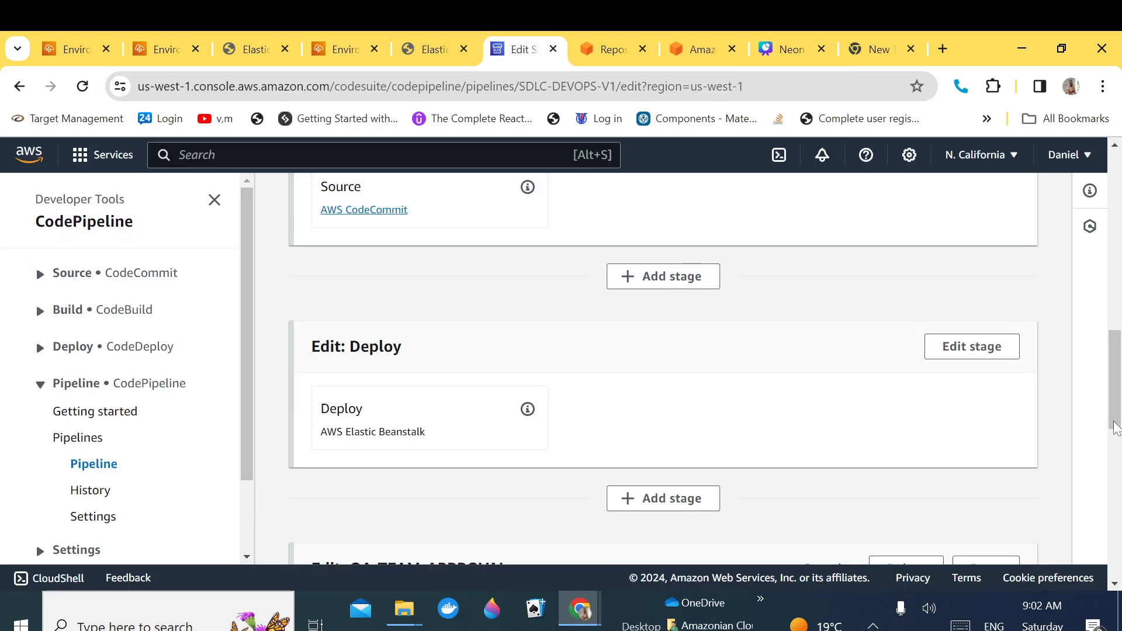
pyautogui.moveTo(1115, 428); pyautogui.dragTo(1115, 249)
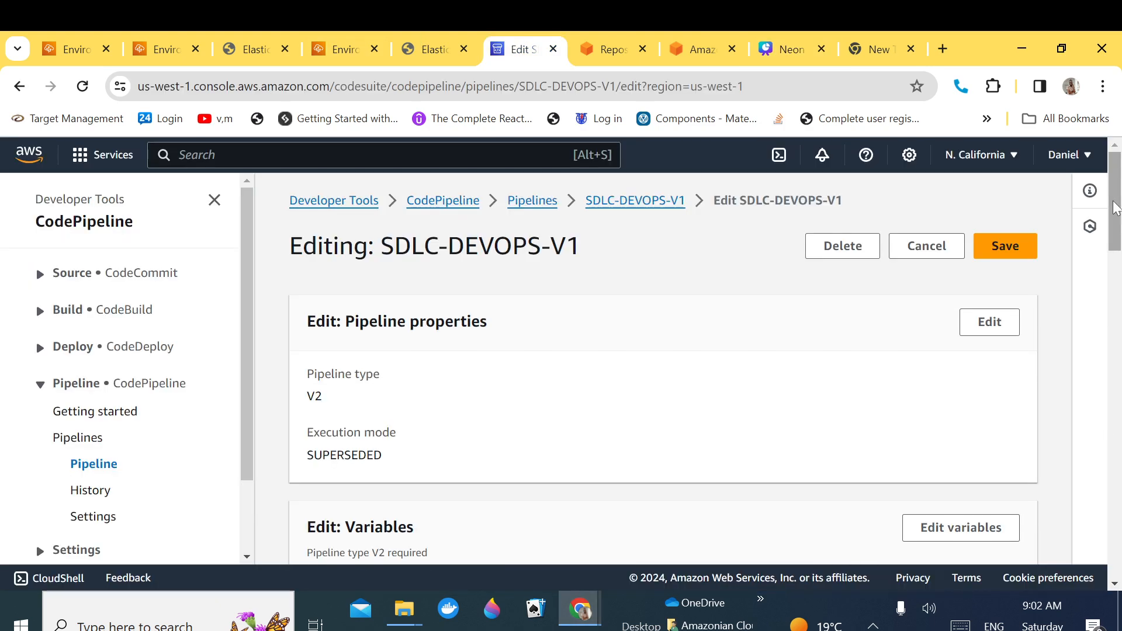
pyautogui.click(1005, 247)
pyautogui.click(769, 429)
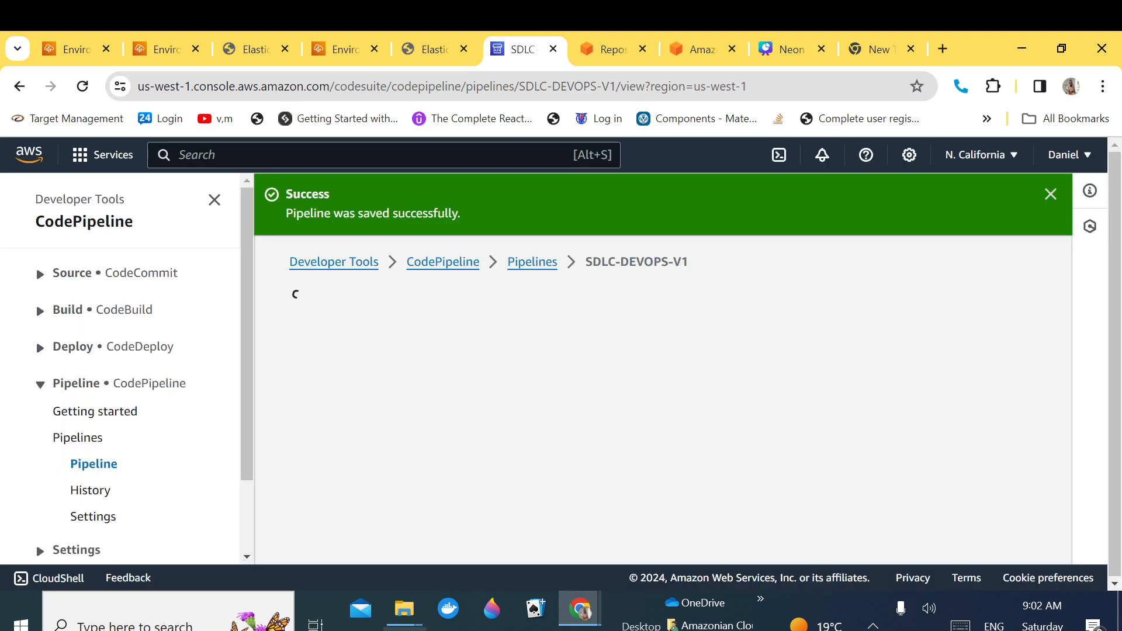
# - Check the push in Visual Studio Code's terminal, and examine the pipeline's stages from Source to PROD-STAGE in Chrome
pyautogui.click(404, 630)
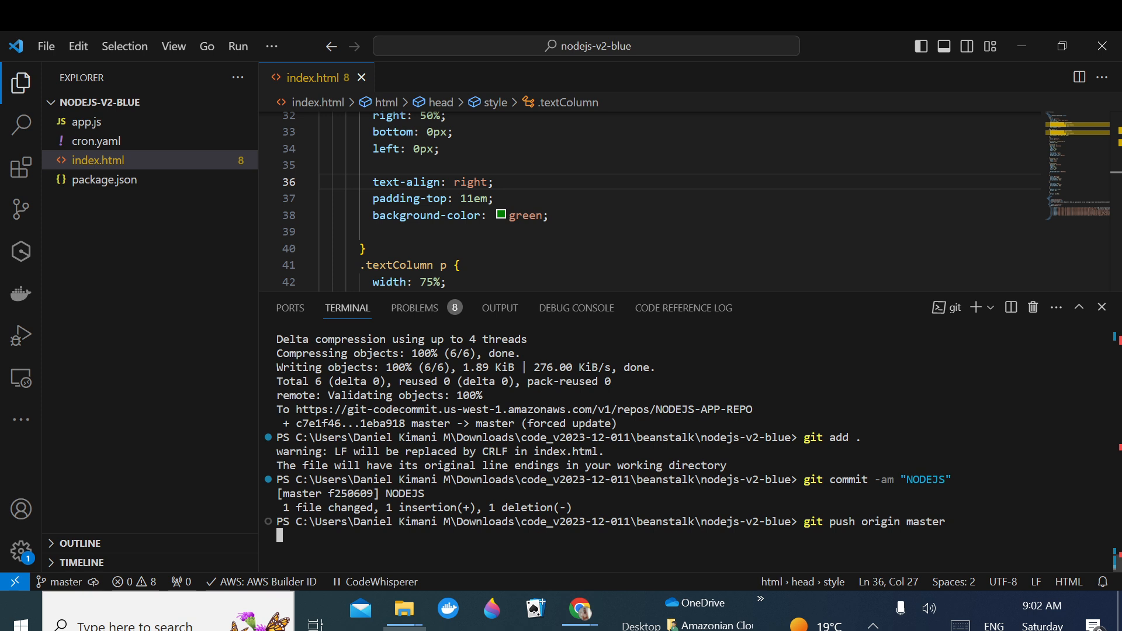
pyautogui.click(1022, 53)
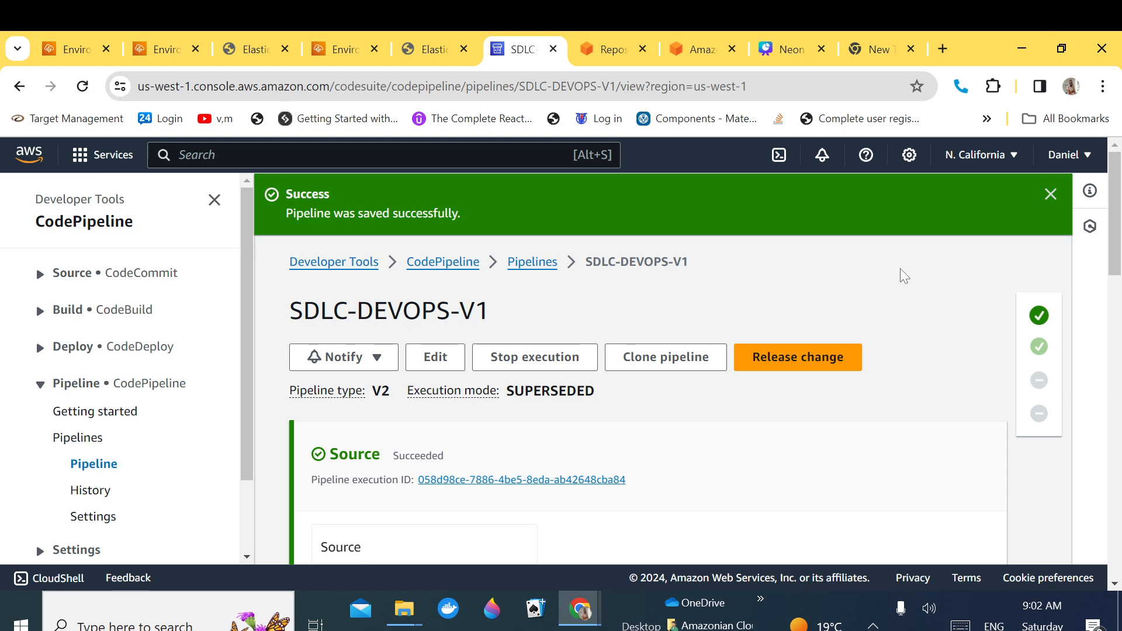
pyautogui.click(1048, 197)
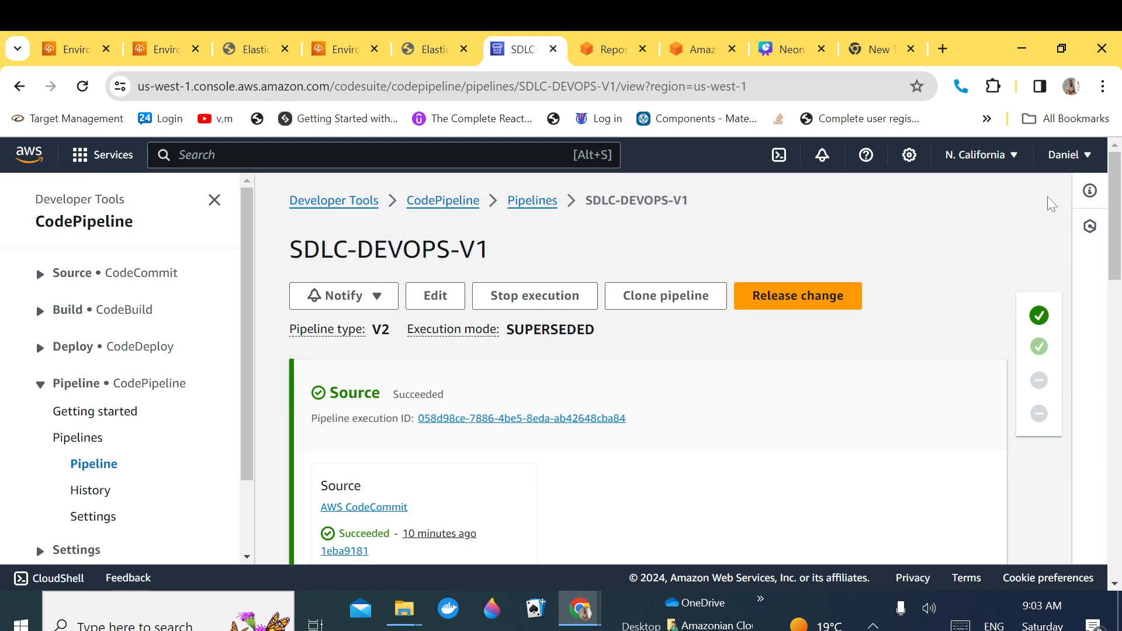
pyautogui.scroll(-2, 1117, 266)
pyautogui.moveTo(1118, 266); pyautogui.dragTo(1118, 270)
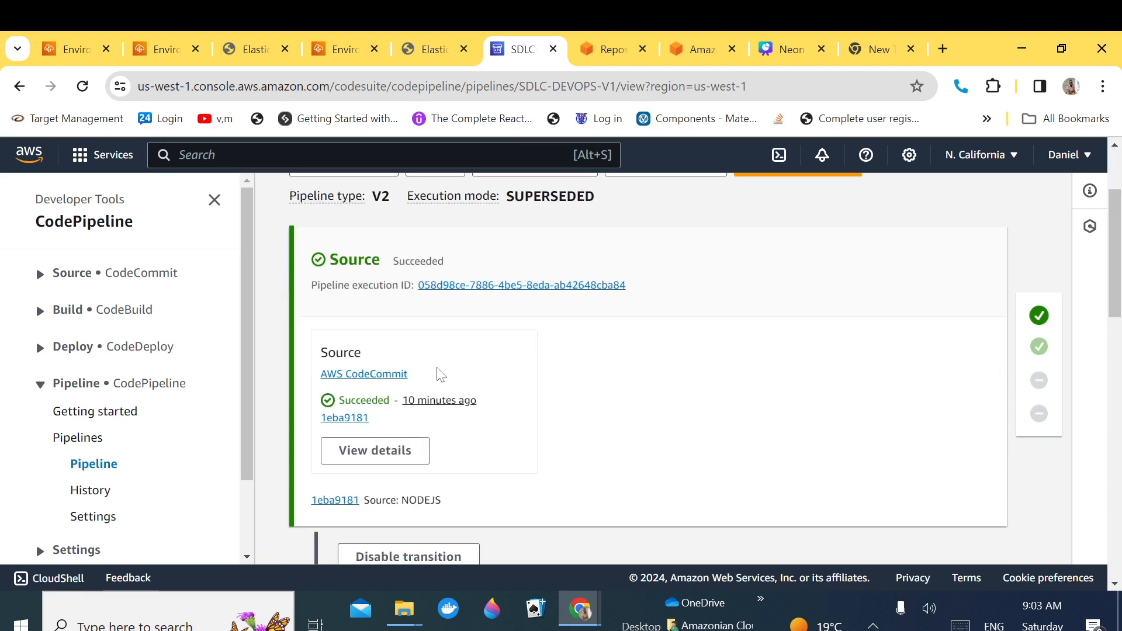
pyautogui.moveTo(1115, 304); pyautogui.dragTo(1109, 398)
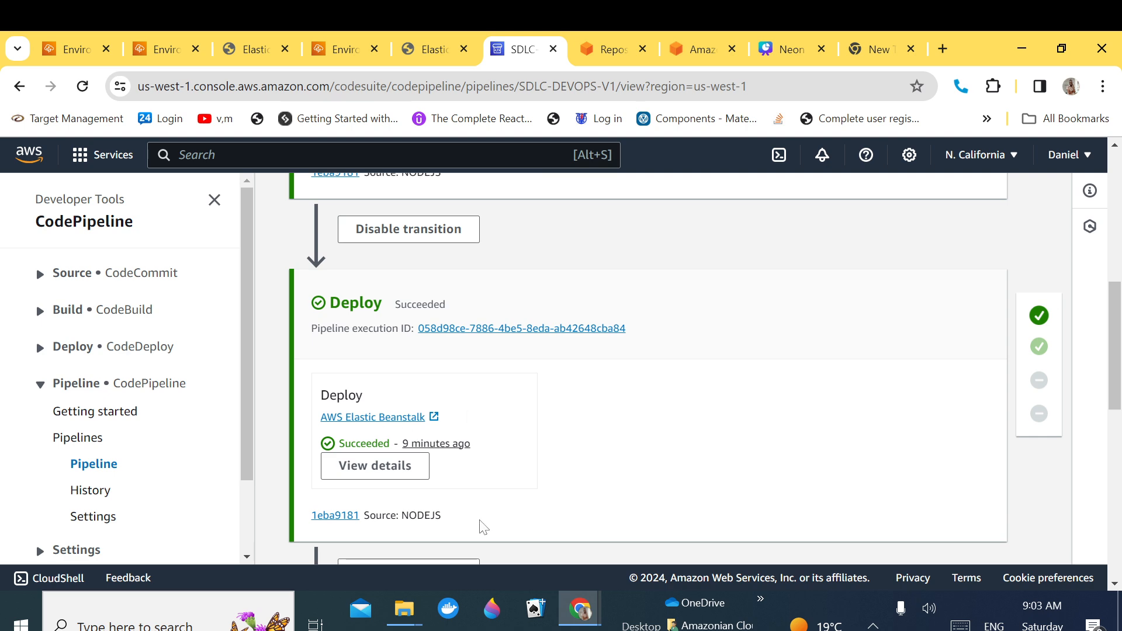
pyautogui.moveTo(1117, 401); pyautogui.dragTo(1118, 490)
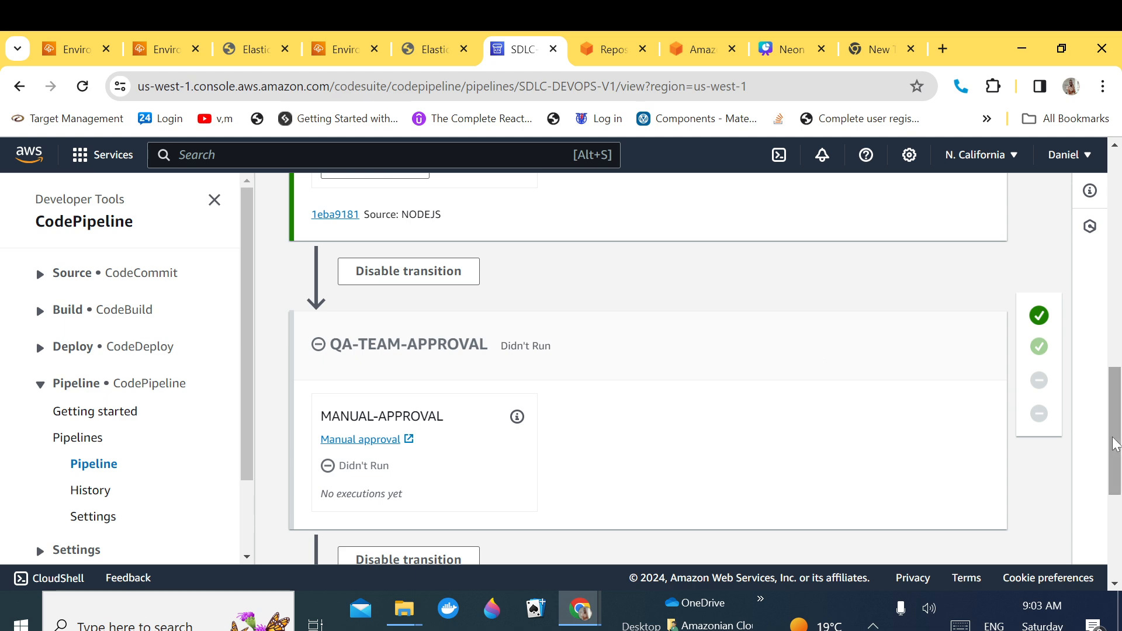
pyautogui.moveTo(1117, 444); pyautogui.dragTo(1117, 468)
pyautogui.moveTo(1117, 471); pyautogui.dragTo(1116, 526)
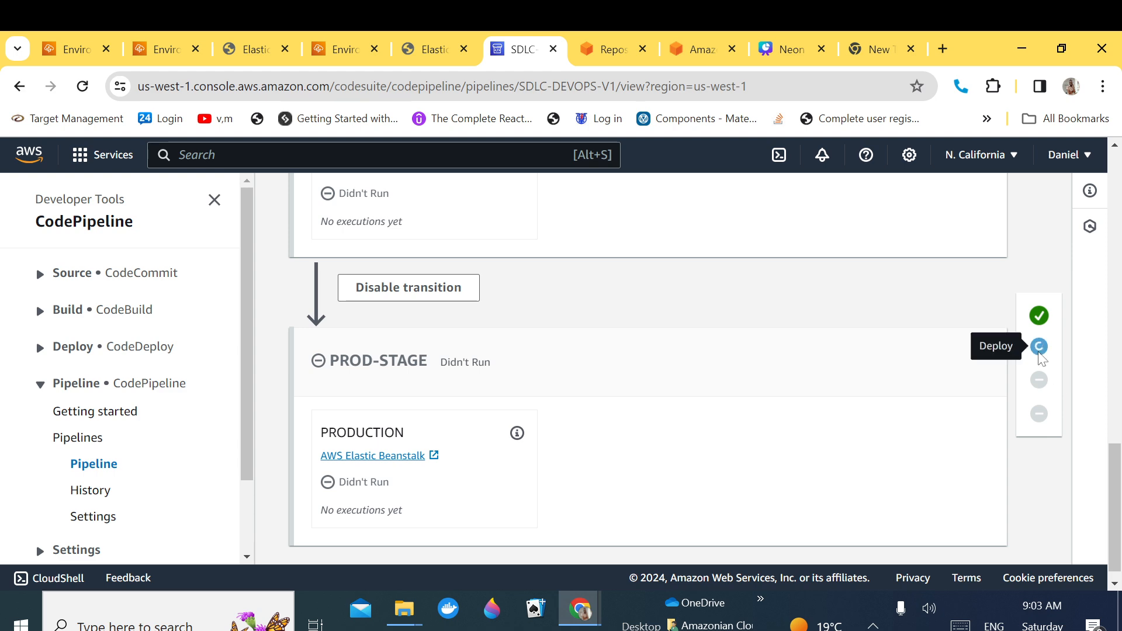
# - Check the new execution's progress in the Source and Deploy stages, and reload the beta environment page to inspect its background
pyautogui.scroll(10, 1090, 368)
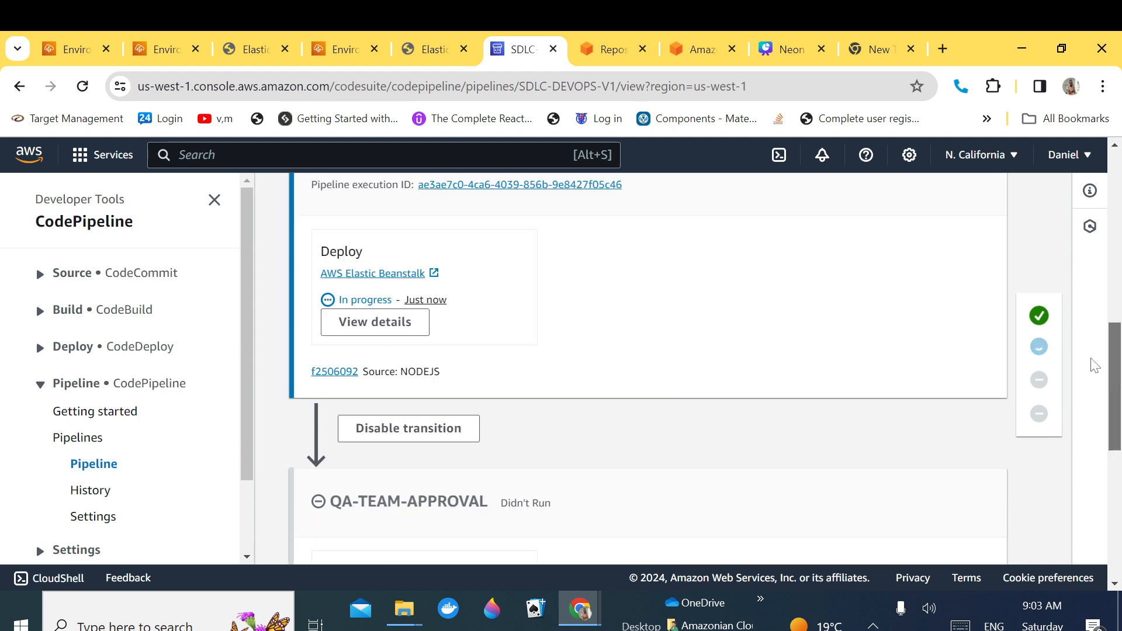
pyautogui.scroll(1, 1074, 260)
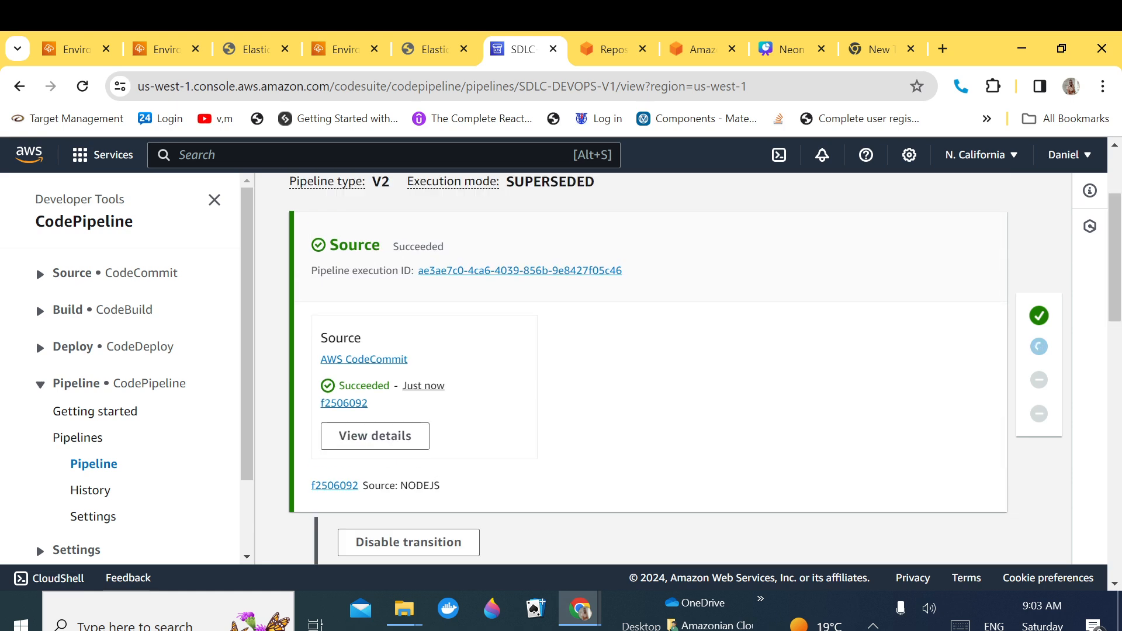
pyautogui.moveTo(1115, 320); pyautogui.dragTo(1113, 400)
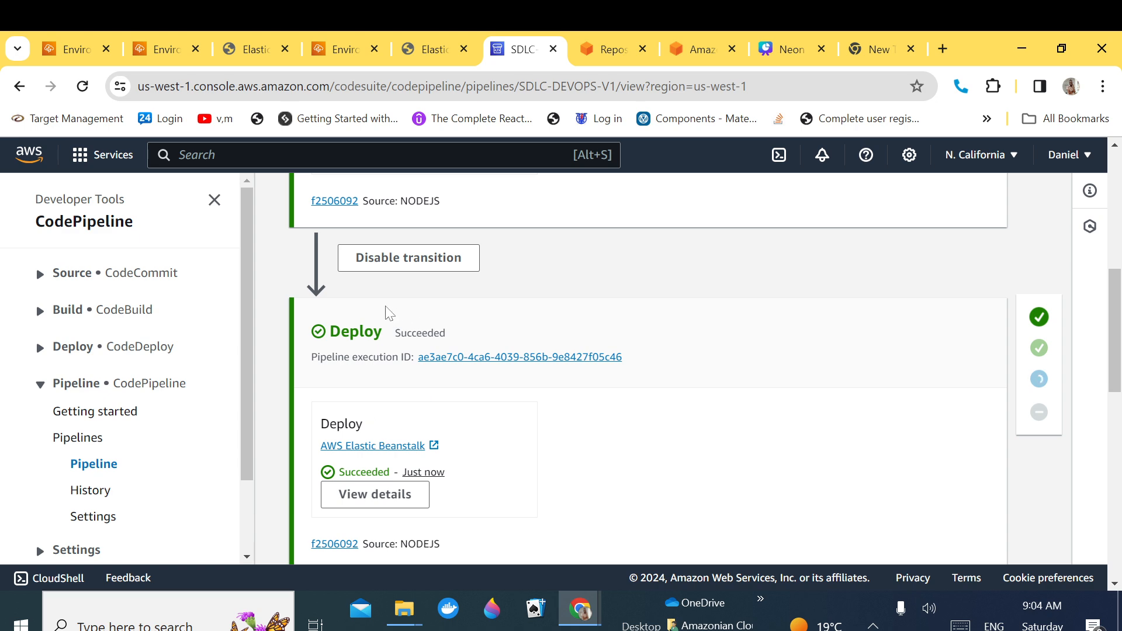
pyautogui.click(250, 50)
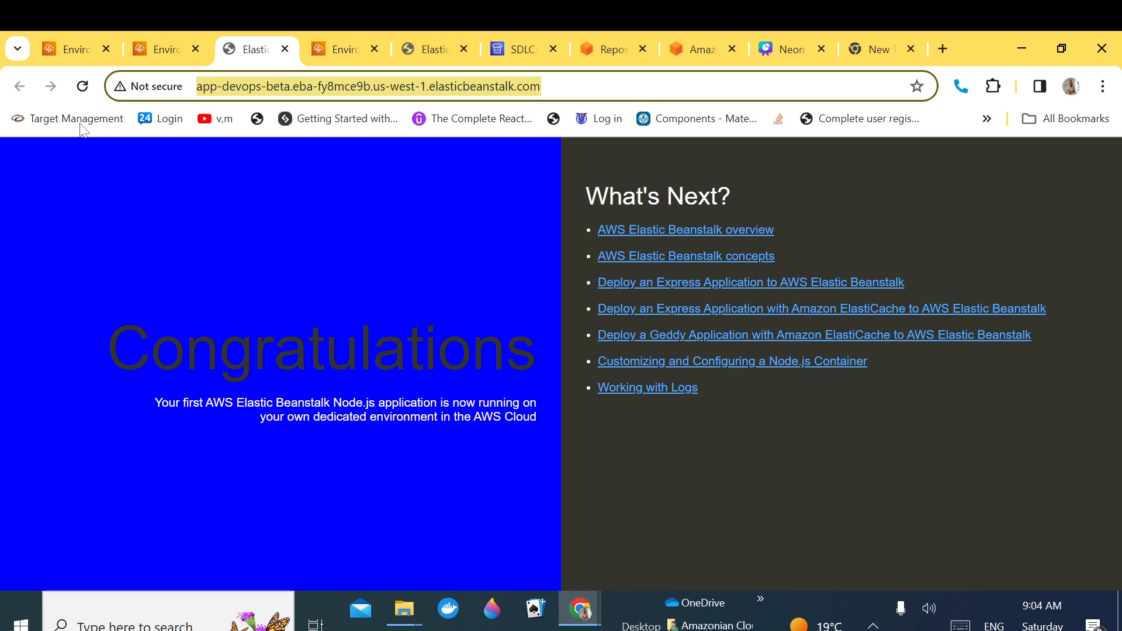
pyautogui.click(82, 88)
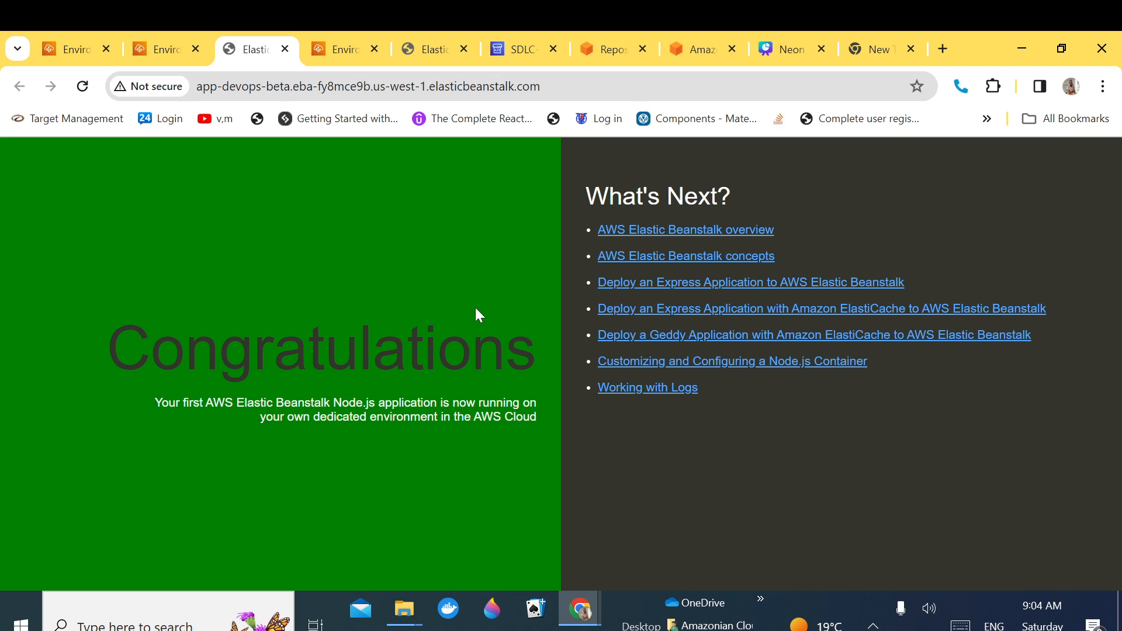
# - Review the MANUAL-APPROVAL action in the QA-TEAM-APPROVAL stage and submit an Approve decision with the comment "Great work"
pyautogui.click(516, 47)
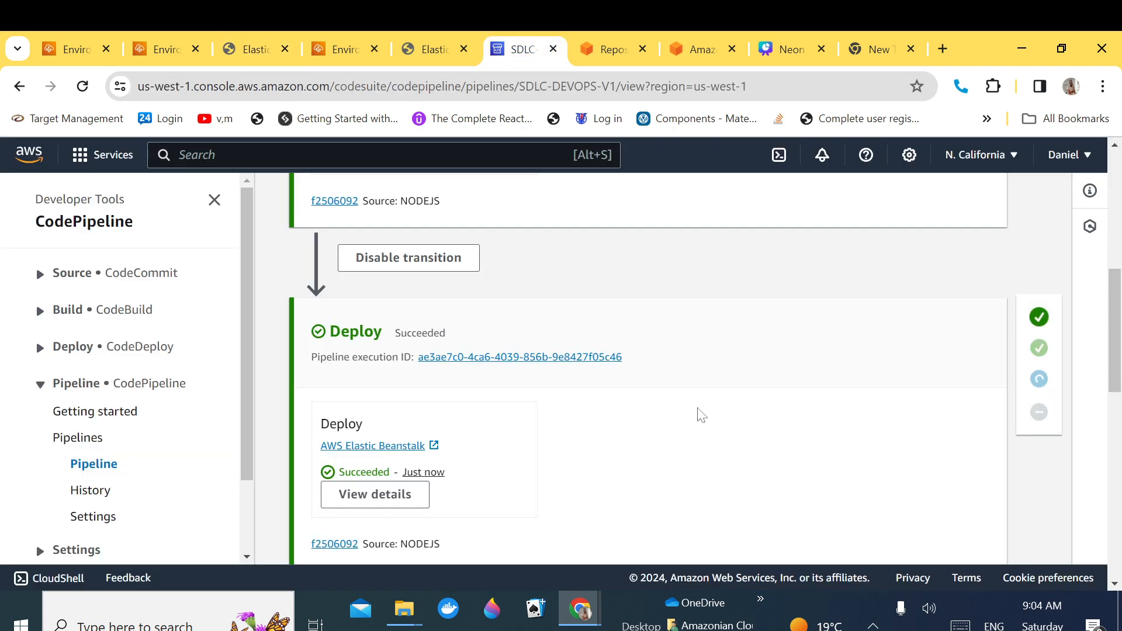
pyautogui.moveTo(1117, 374); pyautogui.dragTo(1105, 470)
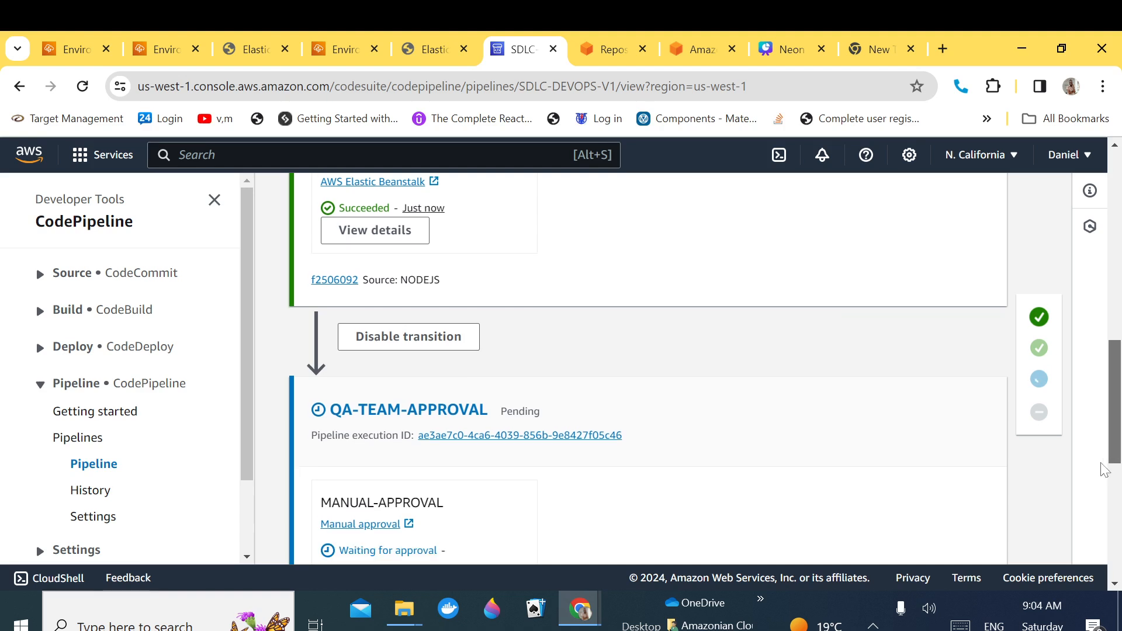
pyautogui.scroll(-2, 1105, 469)
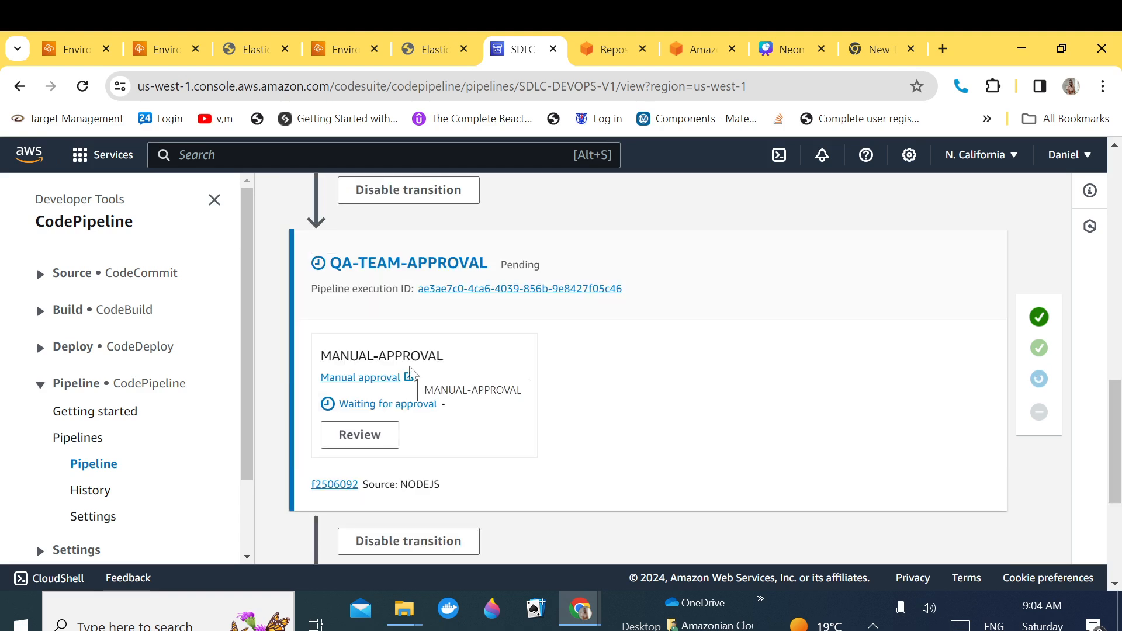
pyautogui.click(355, 446)
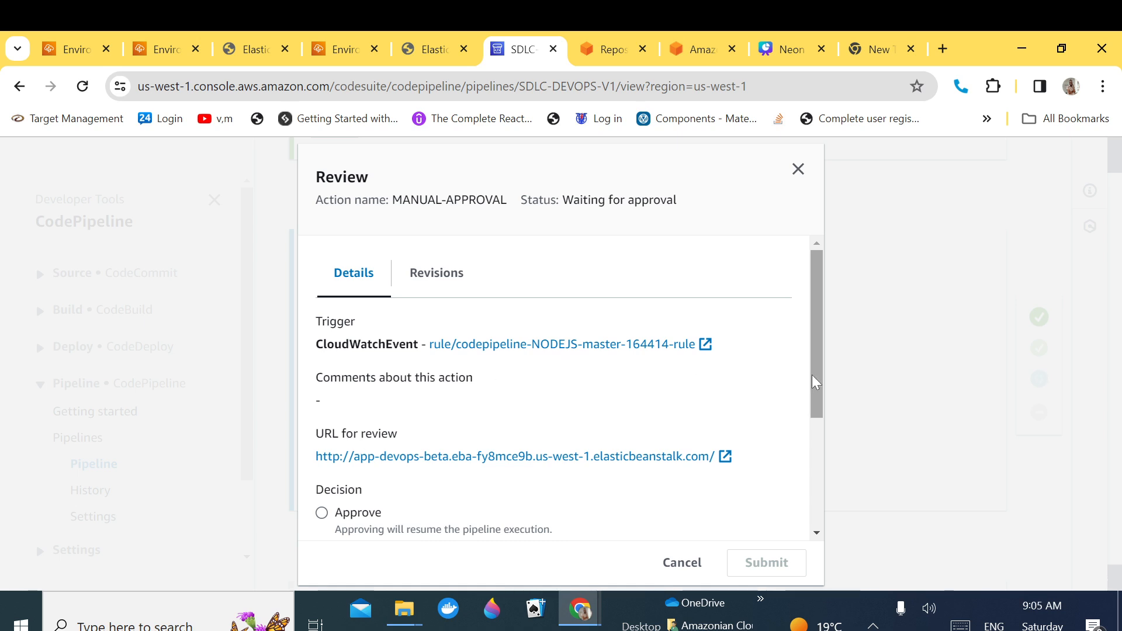
pyautogui.moveTo(814, 381); pyautogui.dragTo(815, 401)
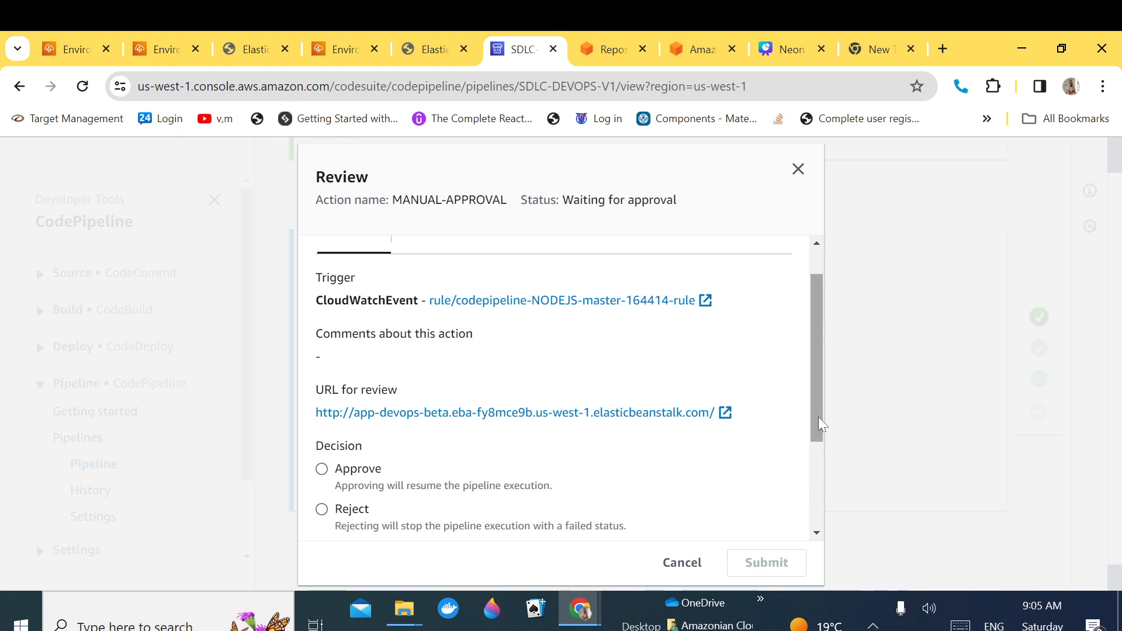
pyautogui.moveTo(817, 426); pyautogui.dragTo(816, 468)
pyautogui.click(322, 366)
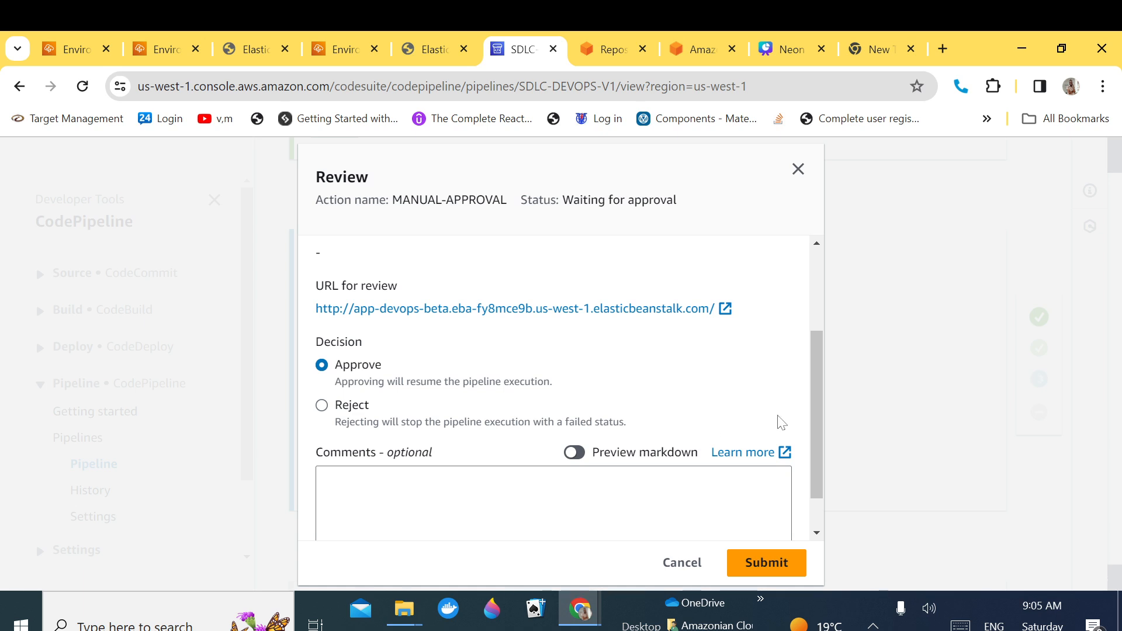
pyautogui.moveTo(817, 449); pyautogui.dragTo(818, 519)
pyautogui.click(562, 465)
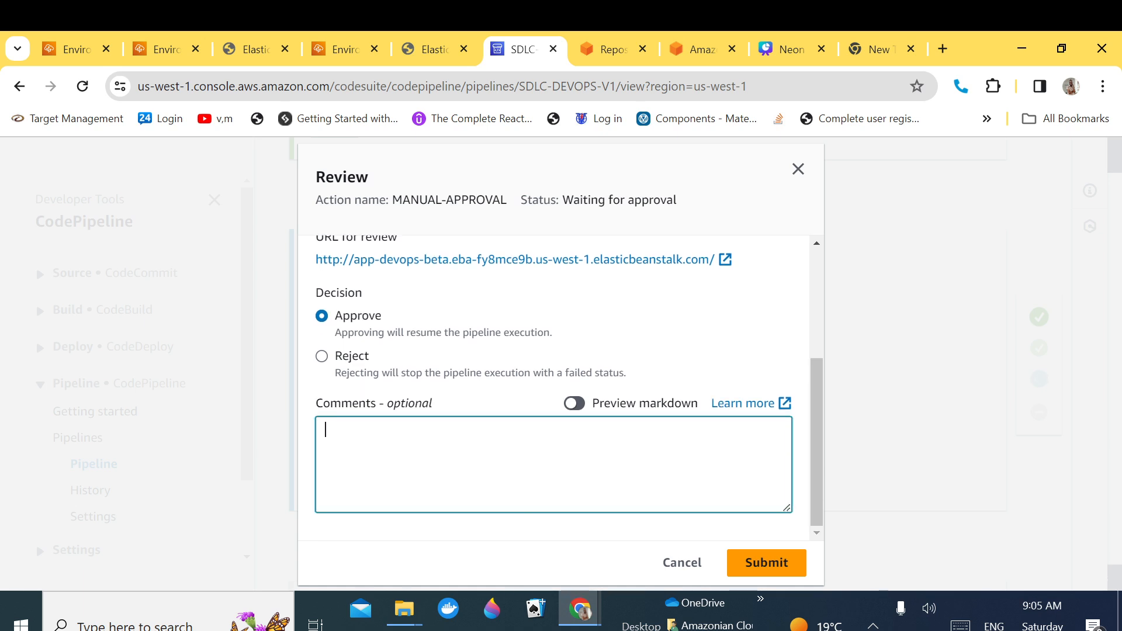
pyautogui.write('Great work')
pyautogui.click(770, 564)
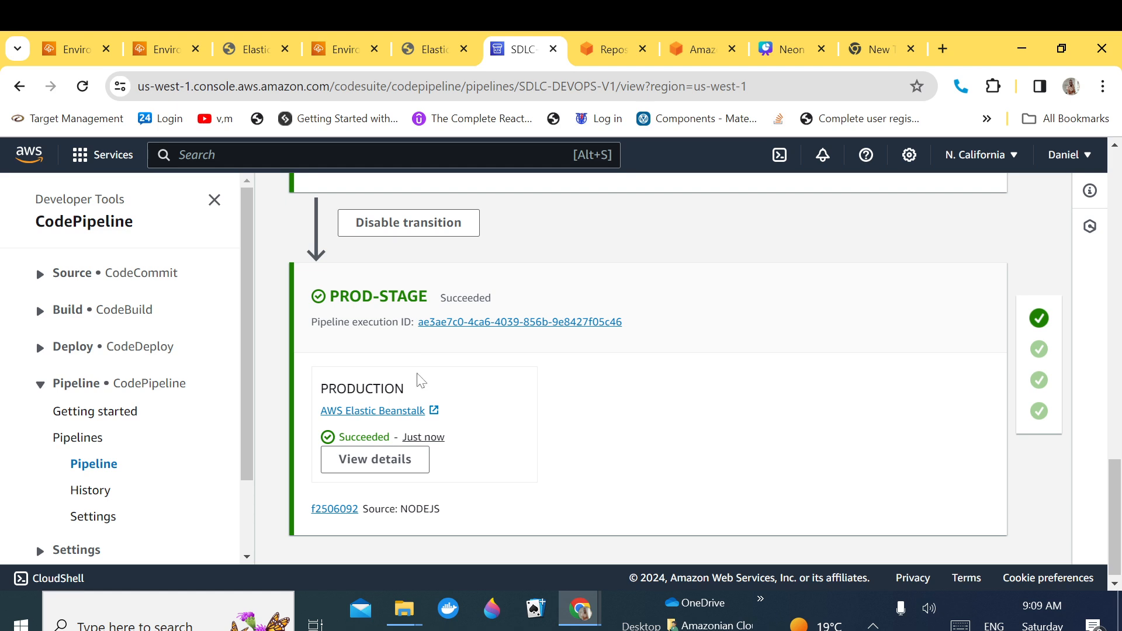
# - Reload the production environment page, app-devops-prod.eba-fy8mce9b.us-west-1.elasticbeanstalk.com, to check the deployed change
pyautogui.click(440, 62)
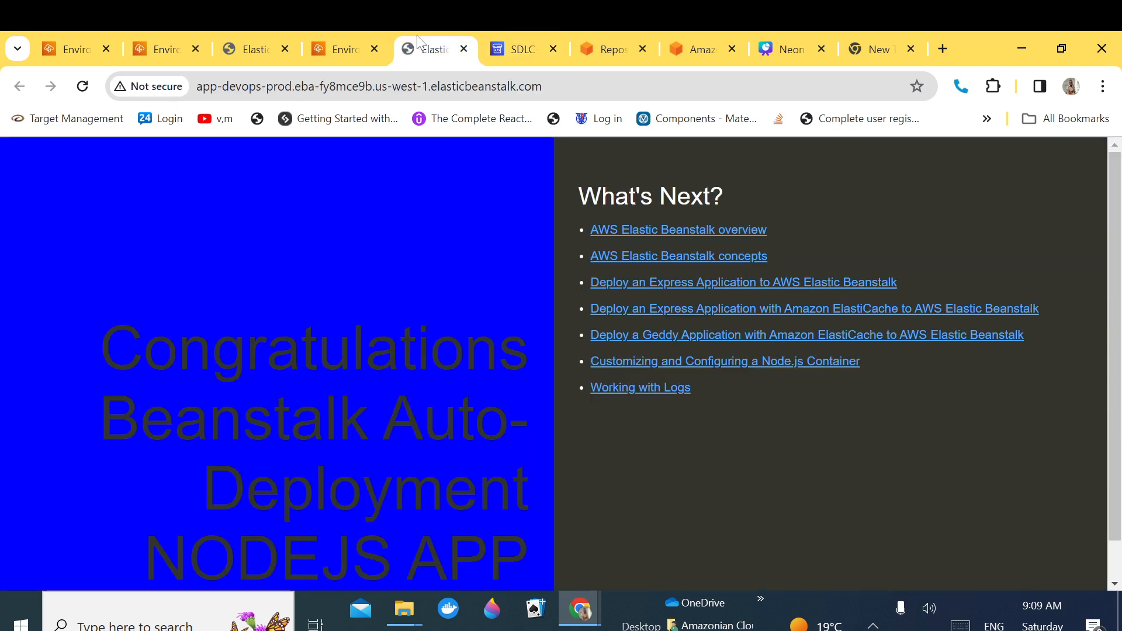
pyautogui.click(549, 76)
pyautogui.press('Return')
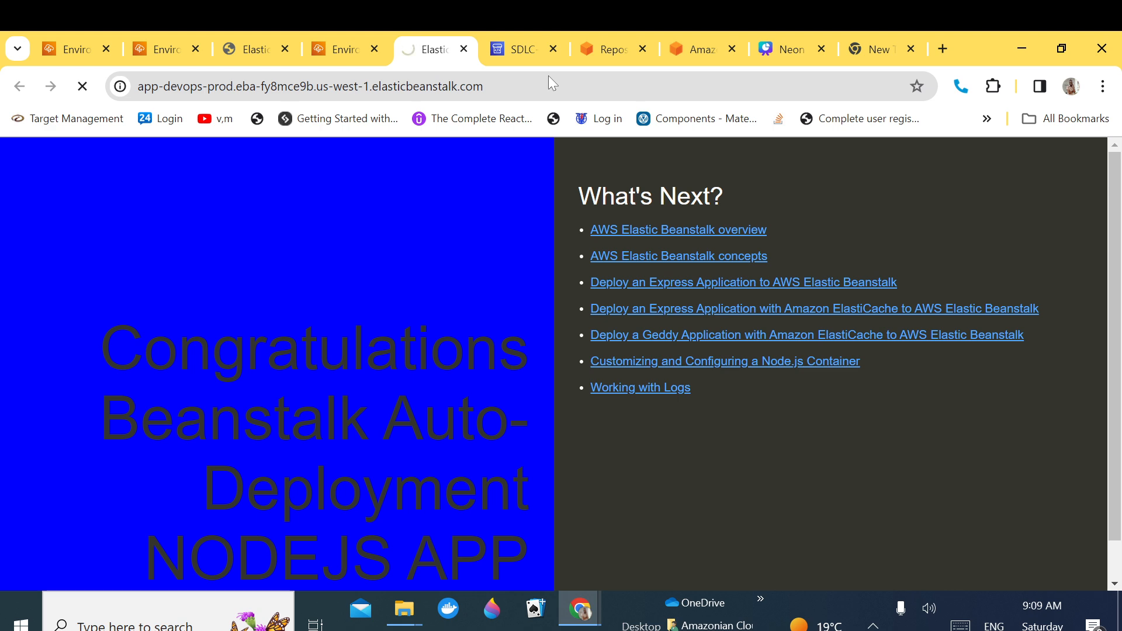